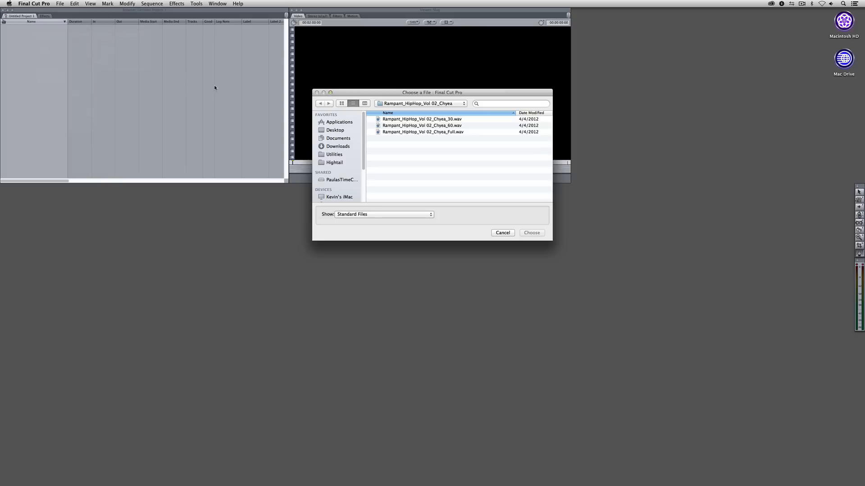
Import the clip 001079_VTXHD.mov from the On The Move folder inside Footage
click(390, 104)
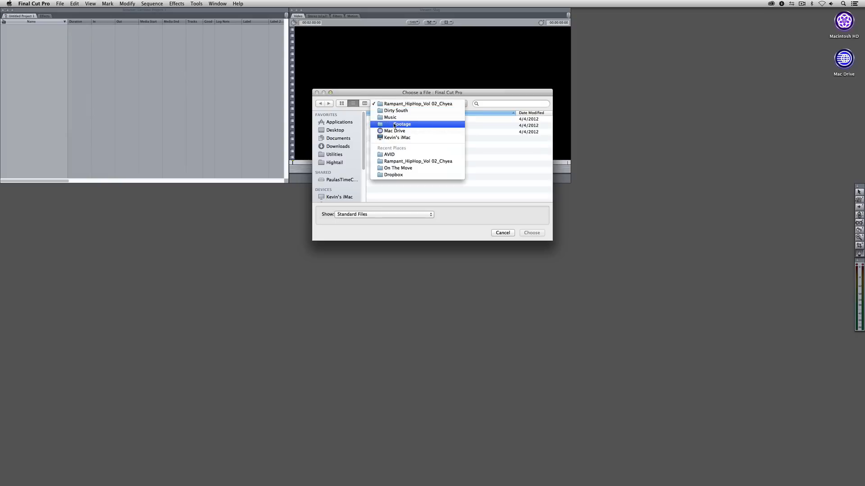
click(402, 124)
scroll(394, 162, down, 4)
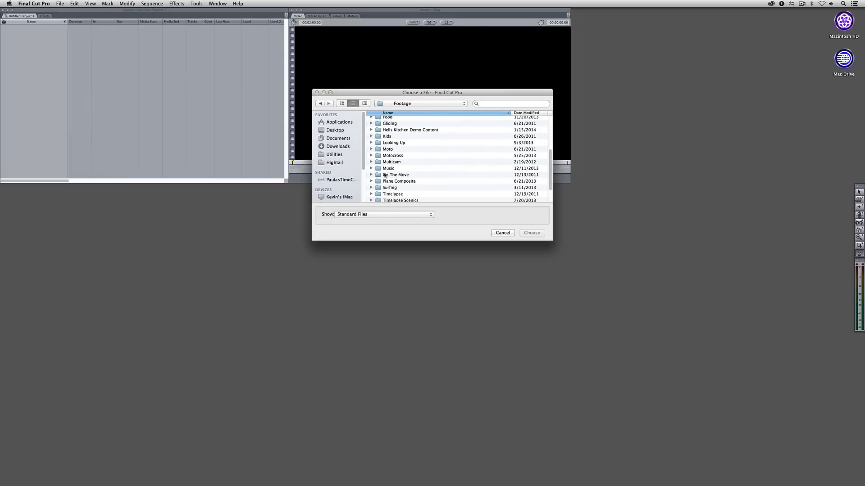
double_click(385, 176)
click(407, 179)
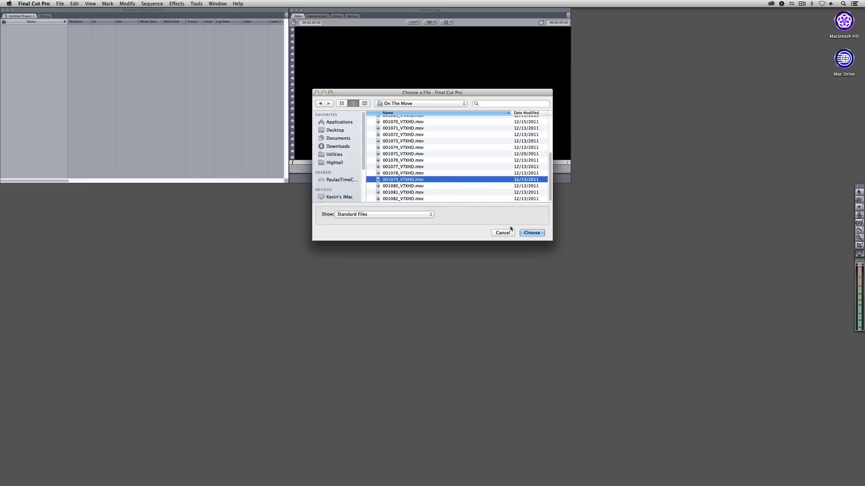
click(532, 233)
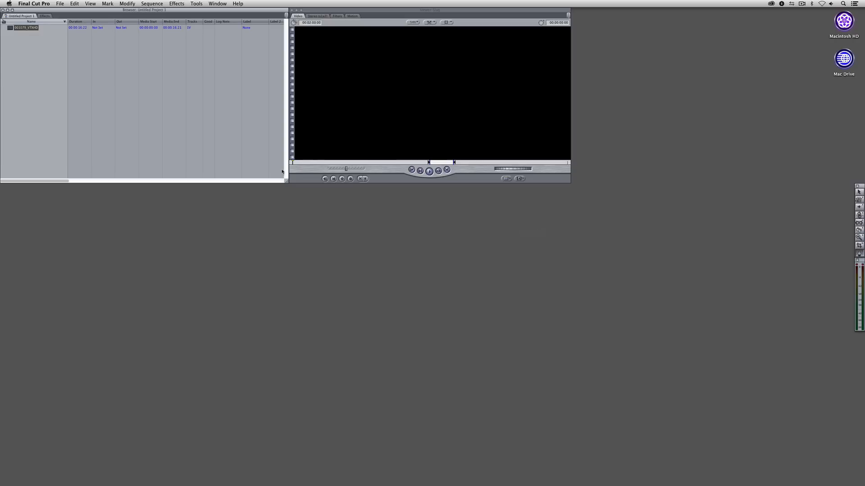
Create a new sequence in the project and open it in the timeline
click(60, 3)
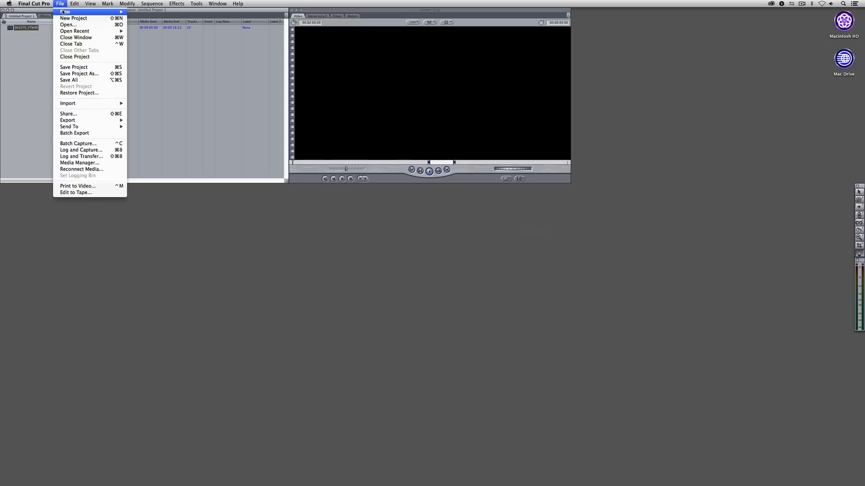
mouse_move(90, 12)
click(147, 13)
double_click(11, 32)
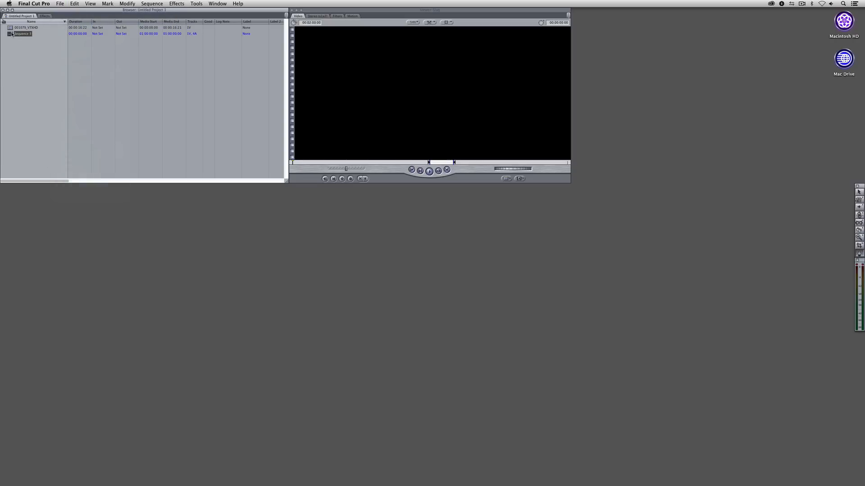
Place the 001079_VTXHD clip at the start of track V1, move the playhead to mid-clip, and enlarge the video preview areas
drag(11, 30, 47, 288)
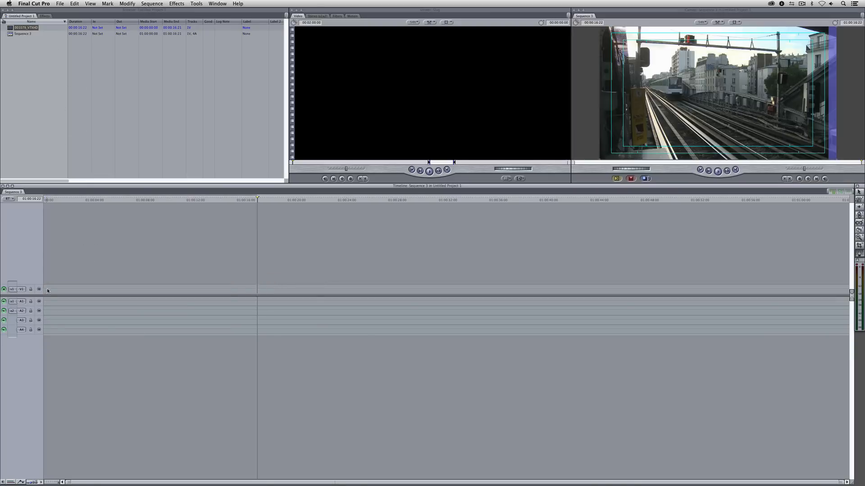
drag(185, 201, 145, 206)
drag(412, 184, 412, 218)
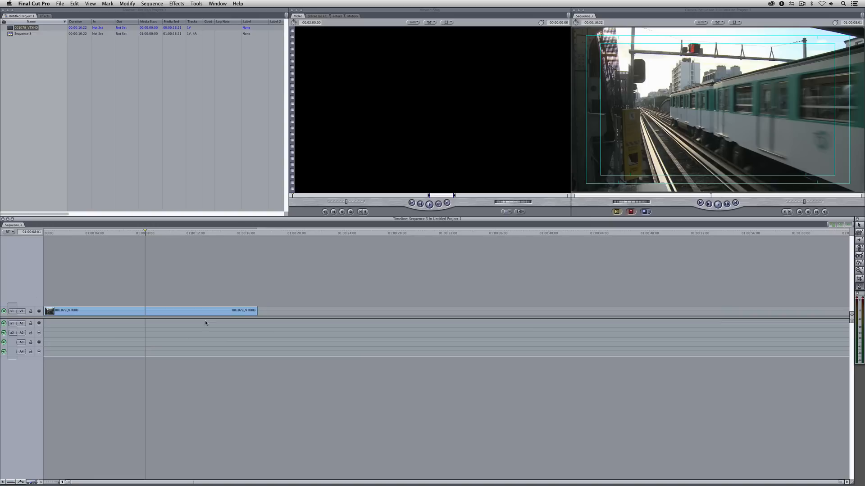
Load the timeline clip into the Viewer and examine its video, filter and motion settings, including the Speed parameters
double_click(149, 310)
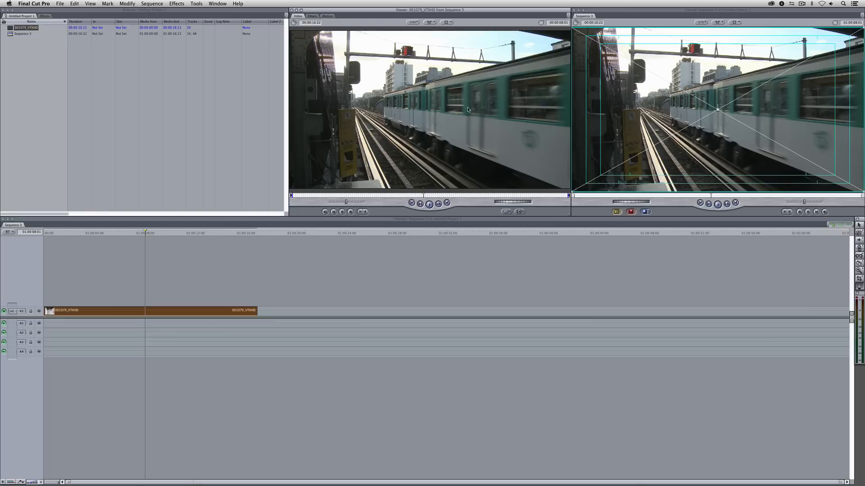
mouse_move(397, 196)
mouse_down()
mouse_move(417, 195)
mouse_move(343, 195)
mouse_move(411, 195)
mouse_up()
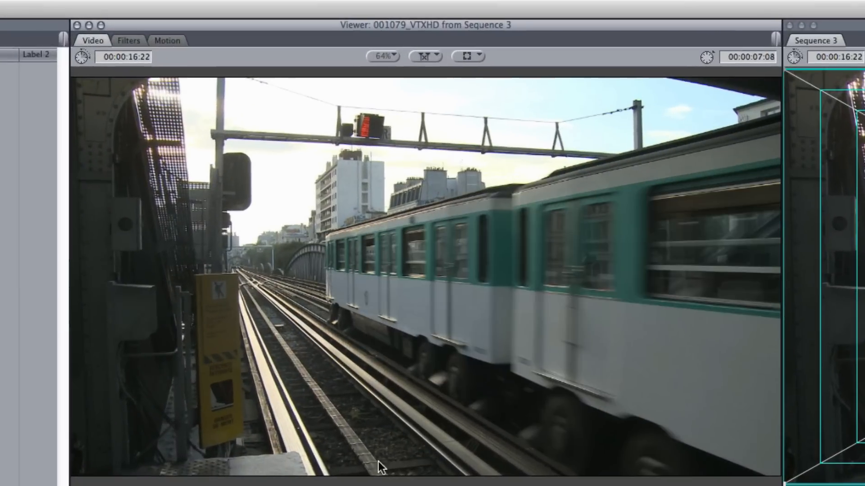
click(309, 16)
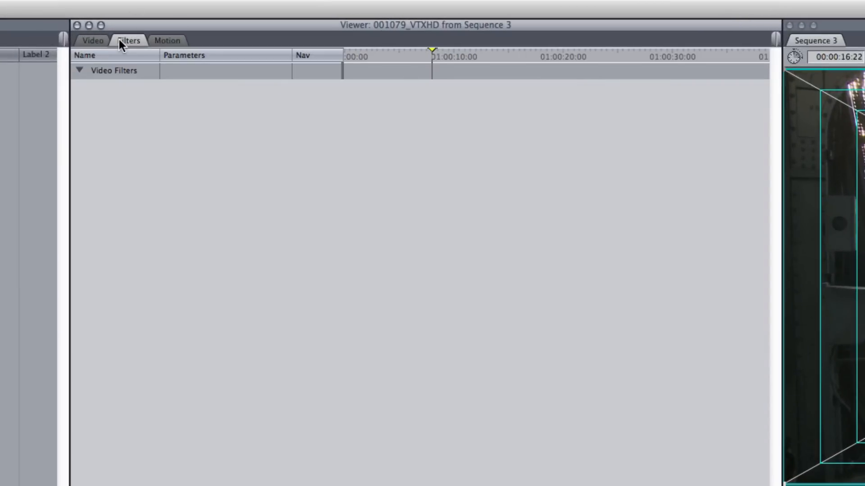
click(163, 42)
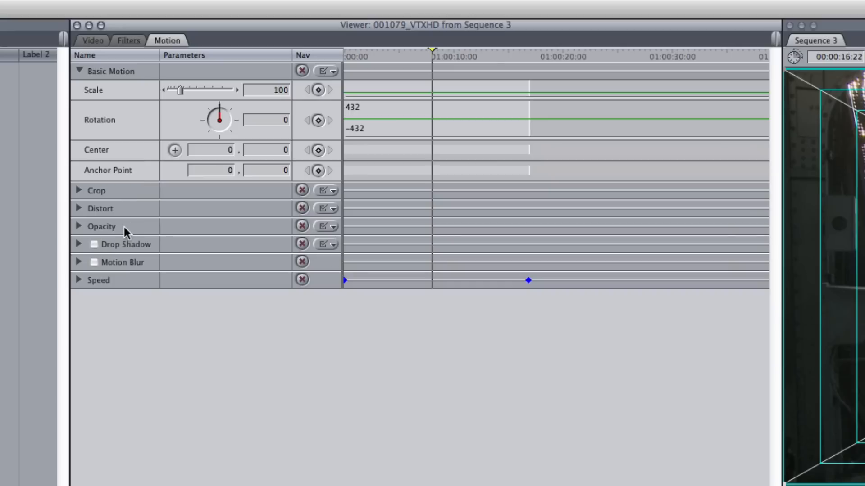
click(78, 281)
click(78, 281)
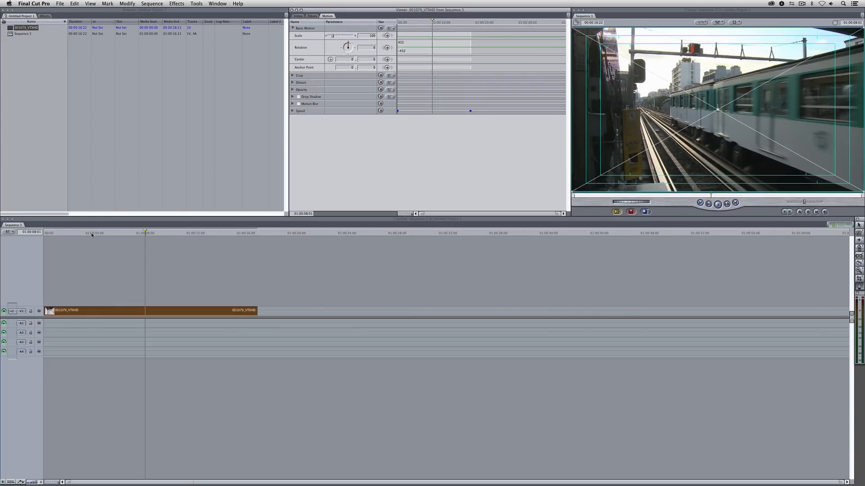
Keyframe the clip's Scale at 100 on the first frame and 120 on the last frame, and play back the zoom
drag(92, 234, 46, 236)
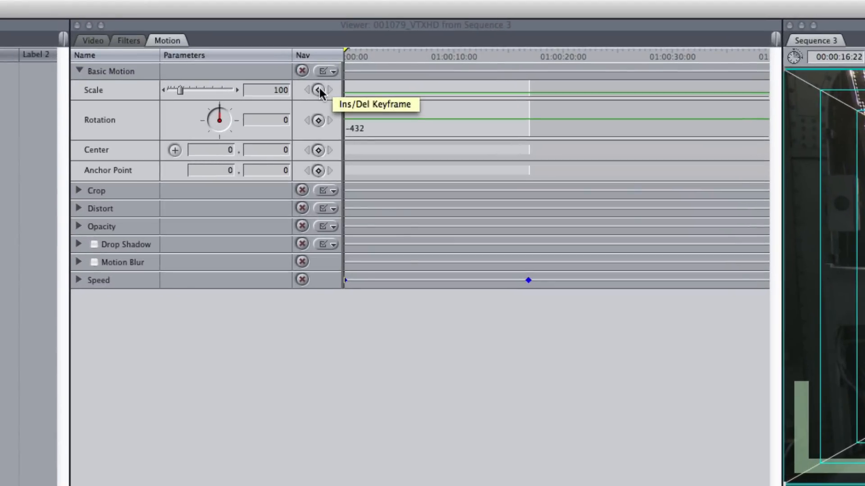
click(318, 90)
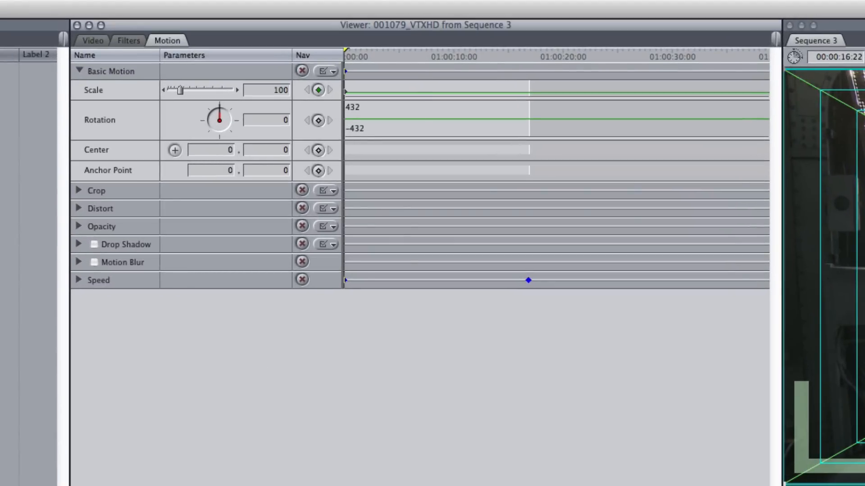
click(69, 479)
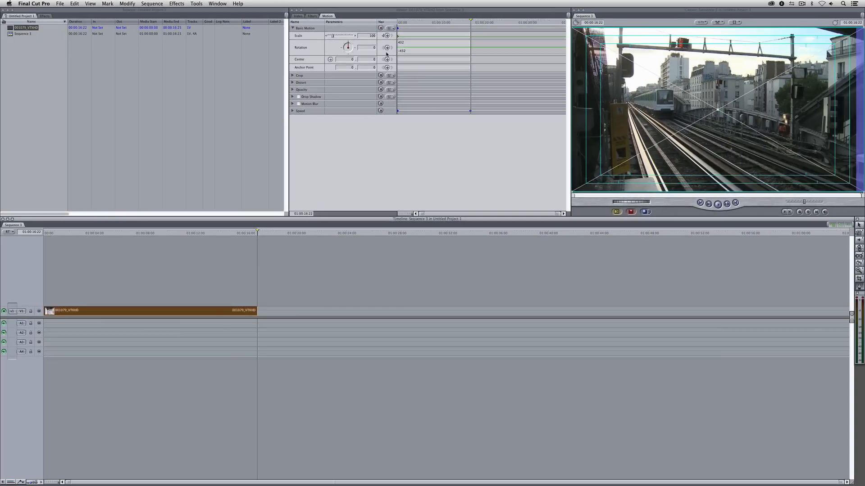
click(308, 74)
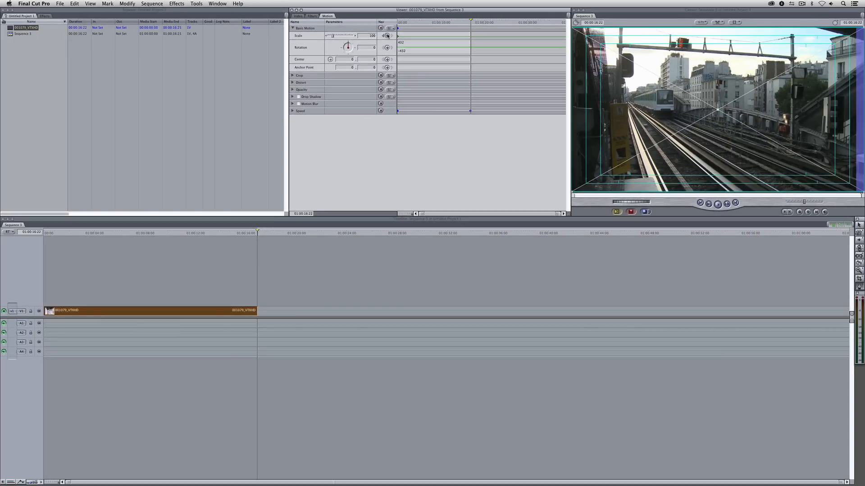
key(Left)
click(387, 36)
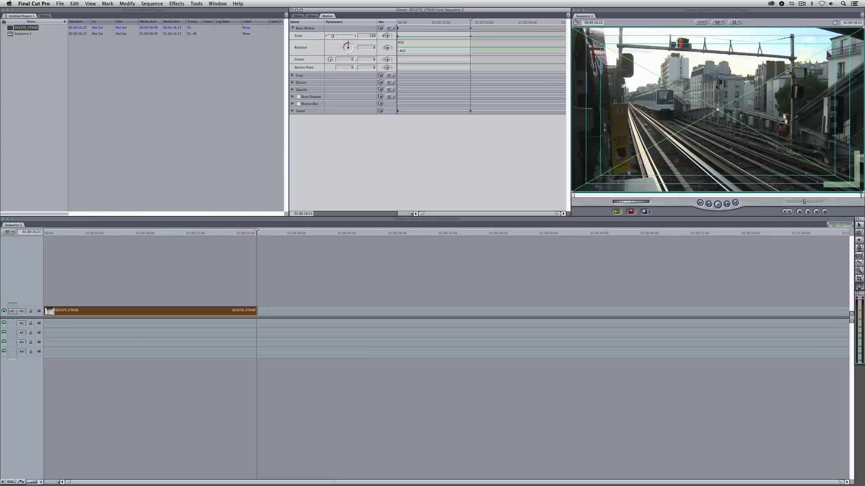
key(Return)
drag(154, 237, 37, 234)
key(space)
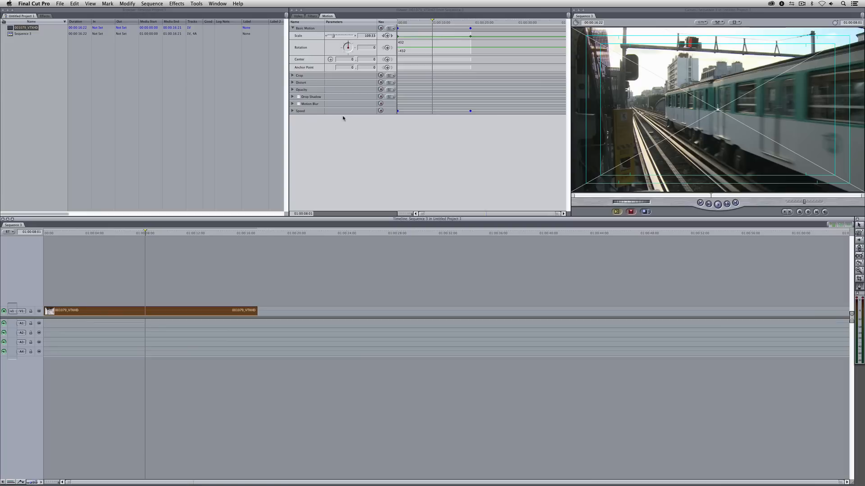
Load a standard Text generator into the Viewer
click(297, 16)
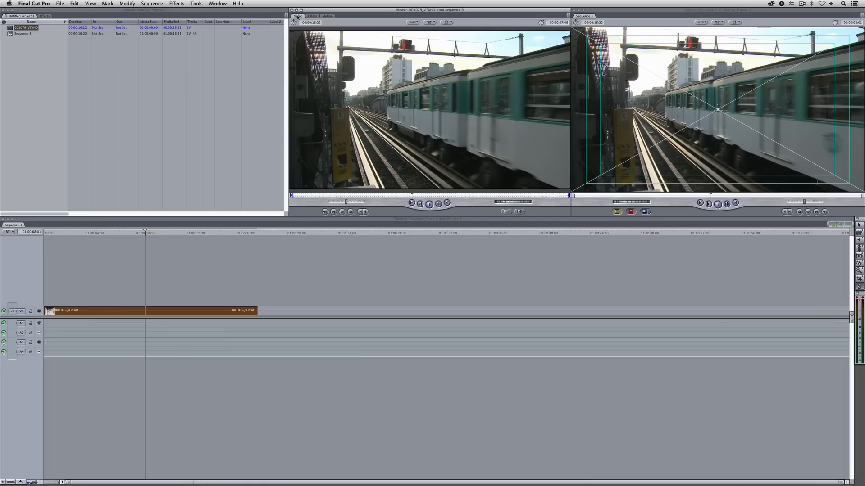
click(524, 212)
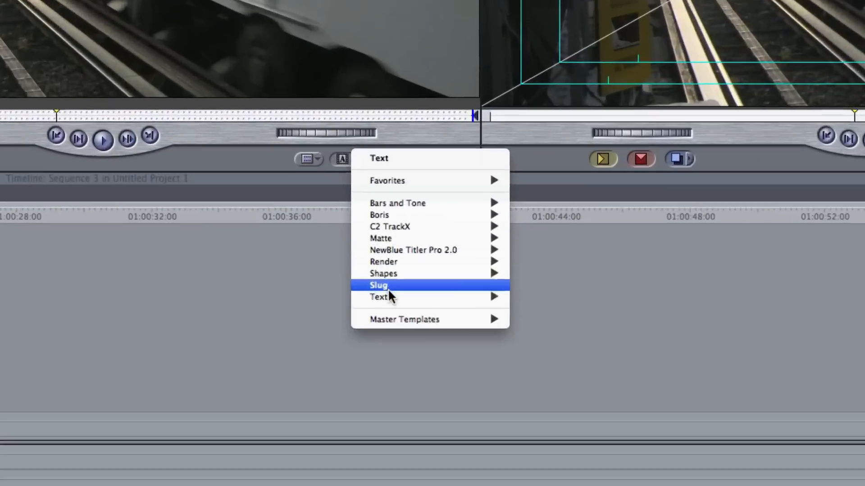
mouse_move(536, 264)
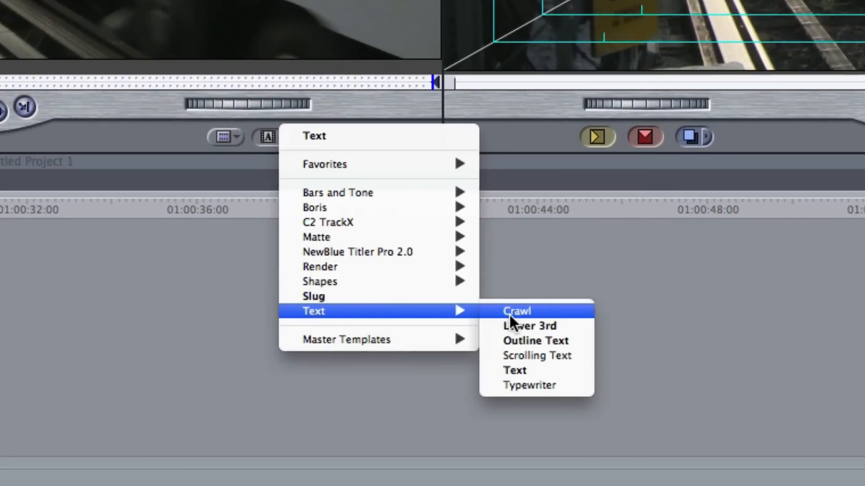
click(513, 369)
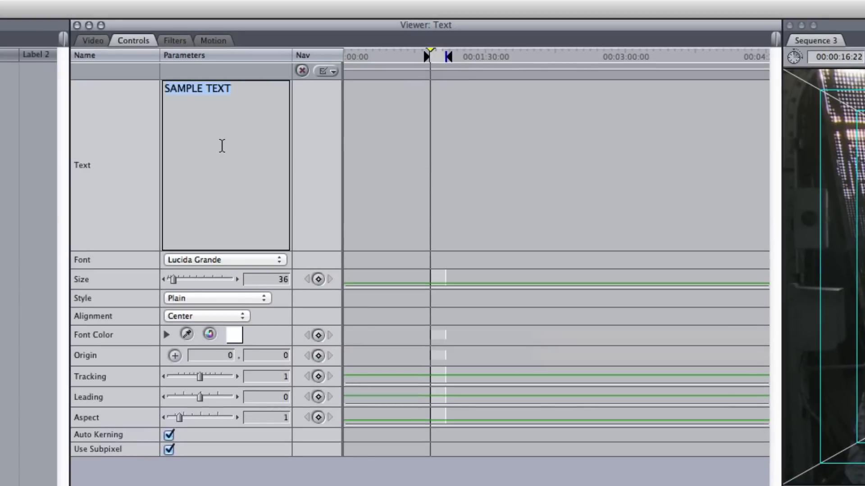
Replace the sample text with the editor's full name and a second line reading "Former FCP7 Editor"
text(Kev)
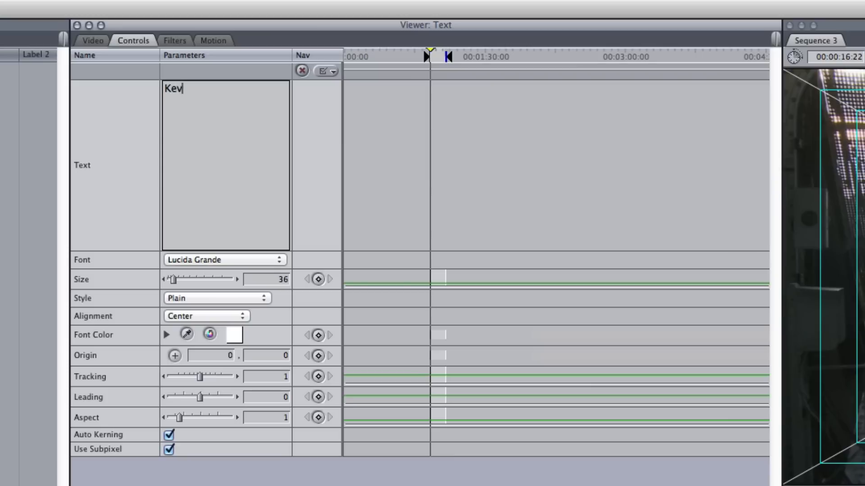
text(in P McAuliffe)
key(Return)
text(Former FCP7 )
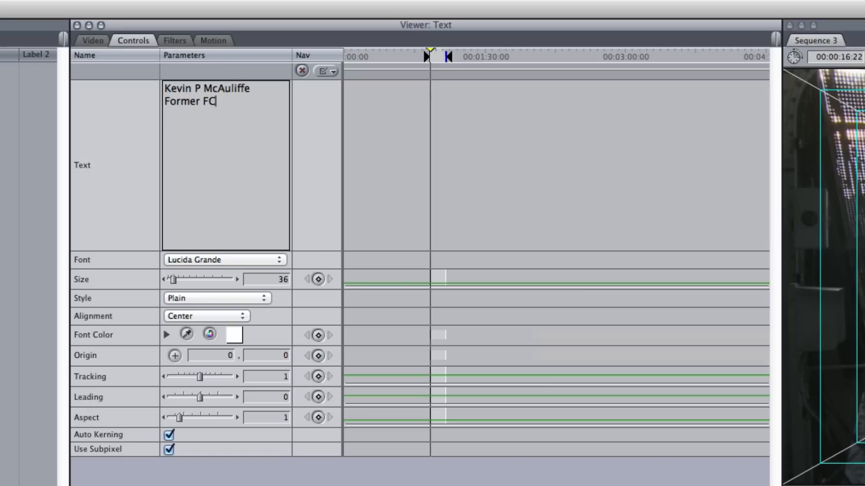
text(Editor)
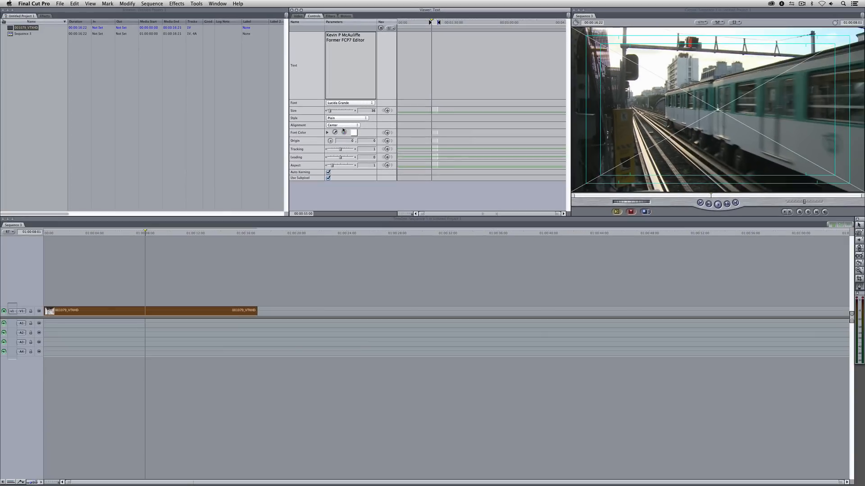
Set the title's alignment to Left and its size to 24, and preview it in the Viewer
click(342, 125)
click(337, 121)
click(298, 16)
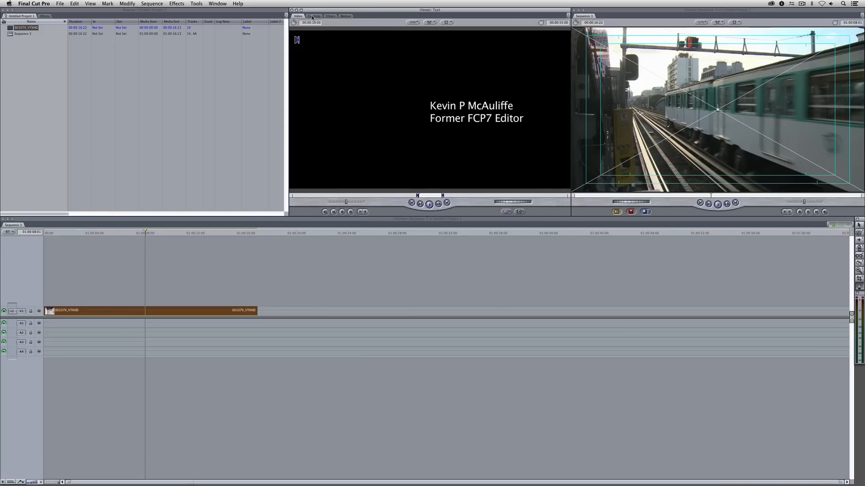
Place the title on track V2 above the train clip and reposition its text in the lower-left title-safe corner of the frame
drag(454, 131, 120, 301)
click(119, 233)
drag(120, 234, 116, 232)
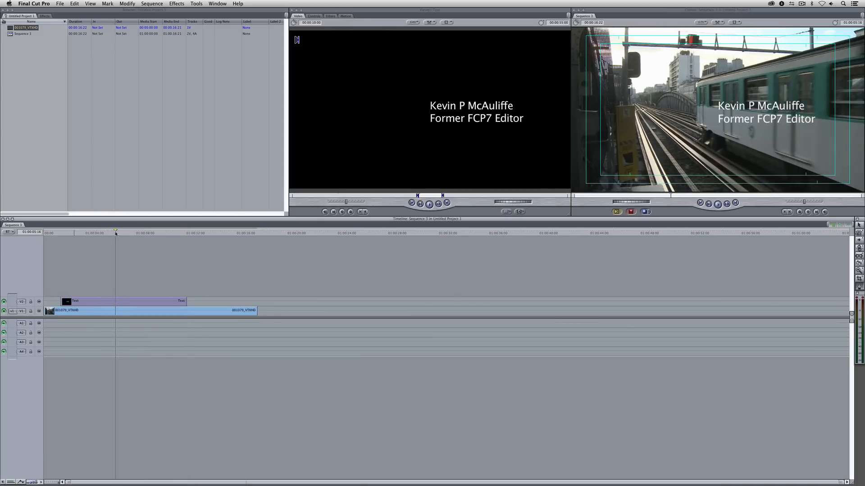
click(121, 306)
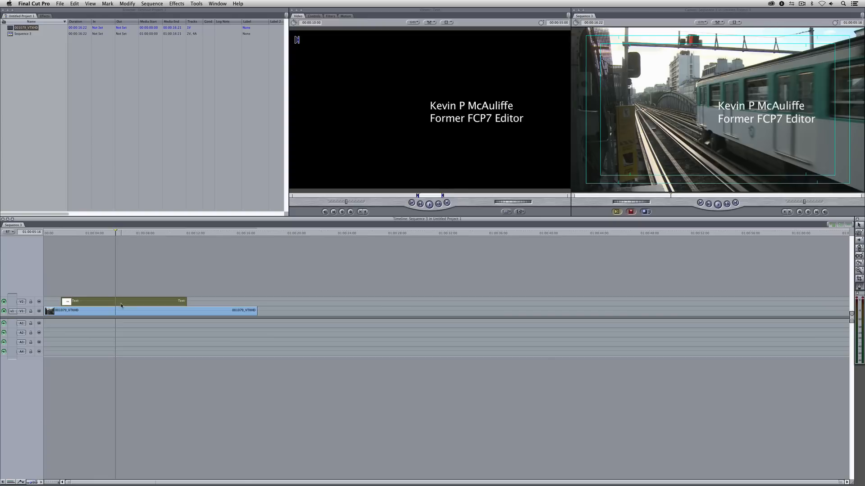
drag(759, 111, 642, 165)
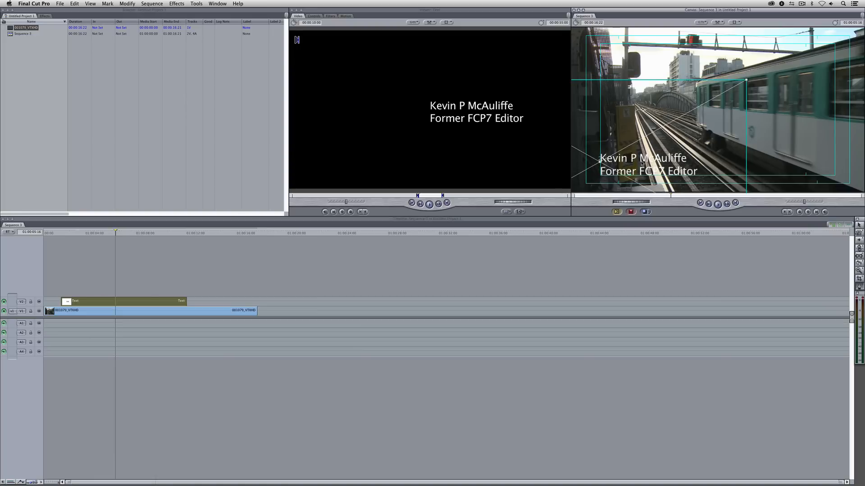
Load the timeline title into the Viewer, enable its Drop Shadow, and expand the shadow parameters
double_click(122, 305)
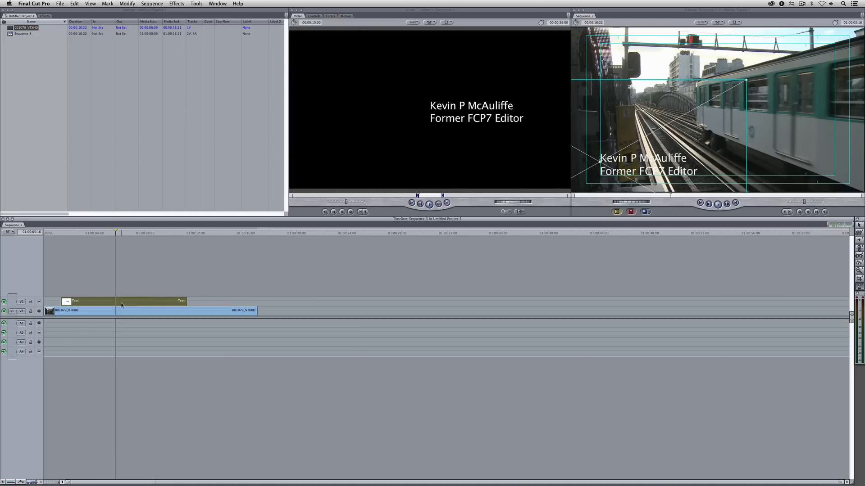
click(315, 17)
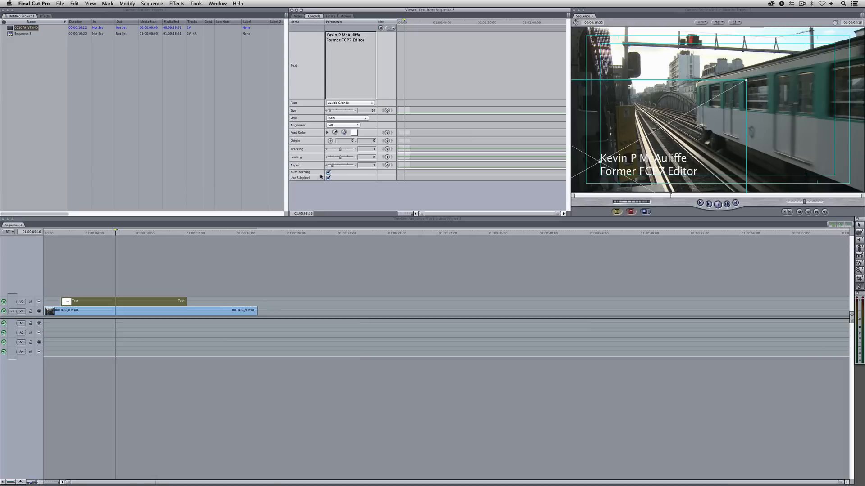
click(346, 17)
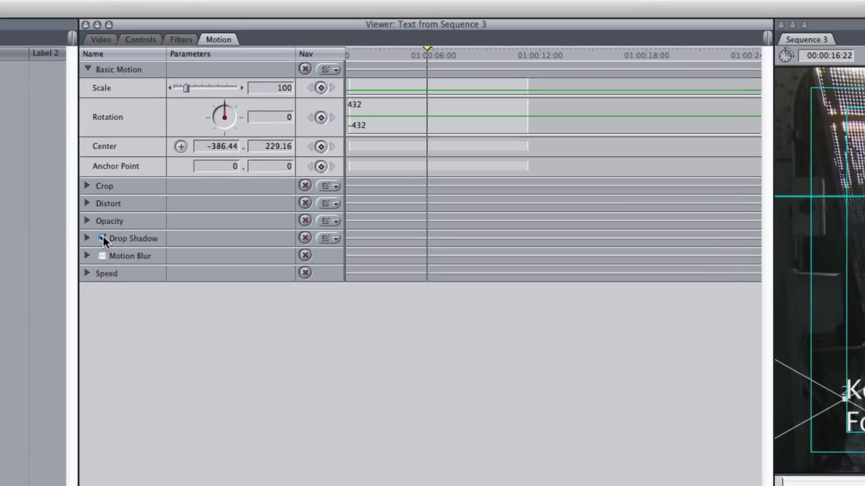
click(299, 97)
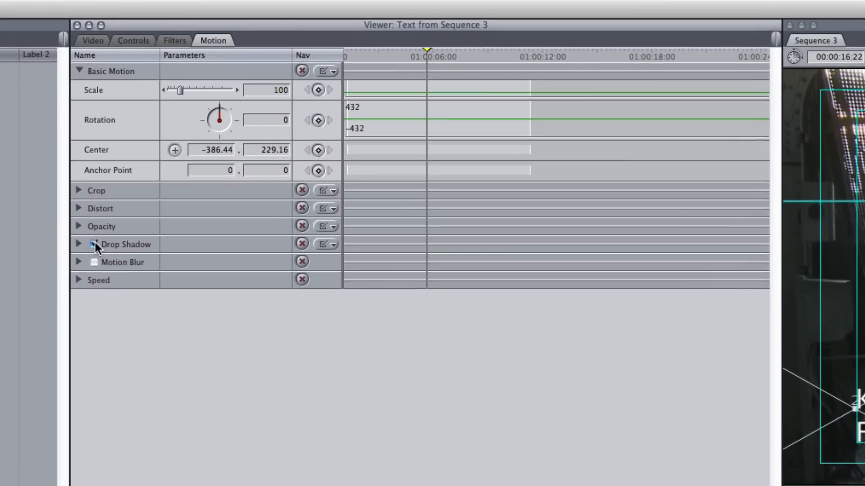
click(292, 97)
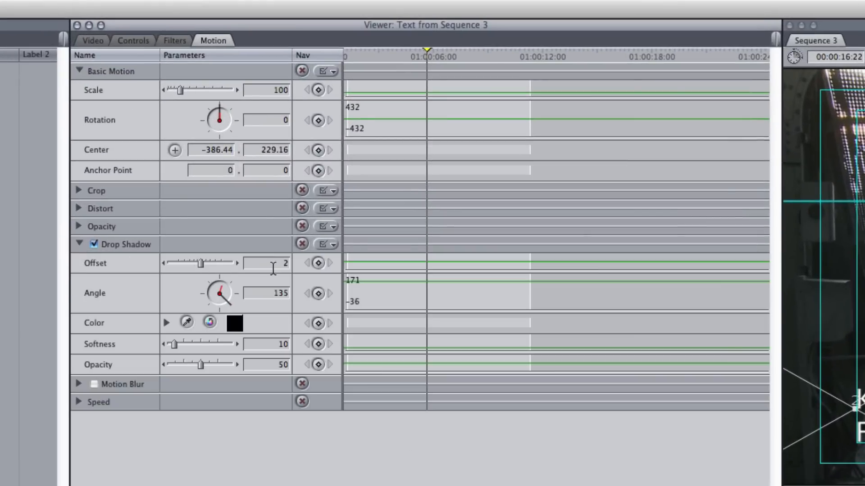
Set the title's drop shadow offset to 1 and its shadow opacity to 100
text(1)
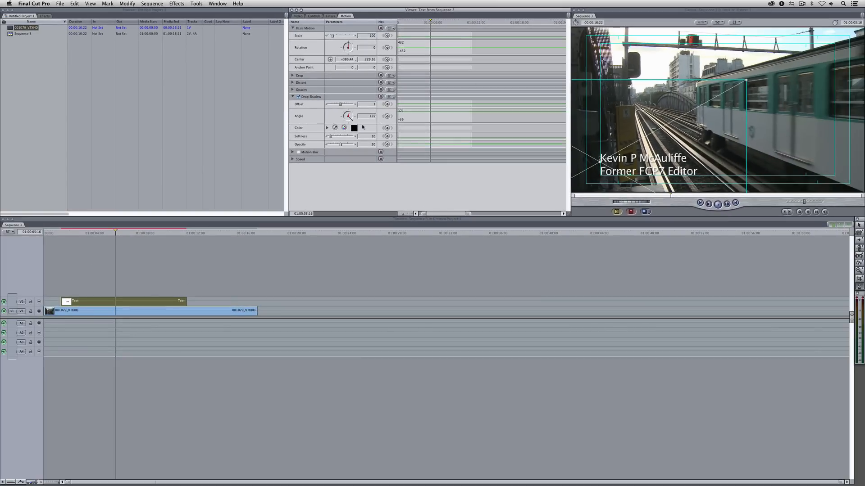
drag(337, 145, 355, 145)
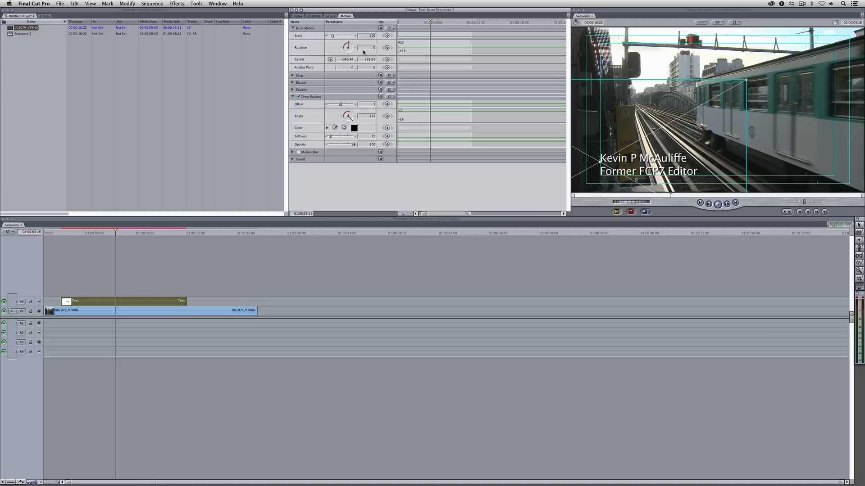
Delete the title from track V2 and select the train clip on V1 with the playhead parked over it
click(119, 302)
key(Delete)
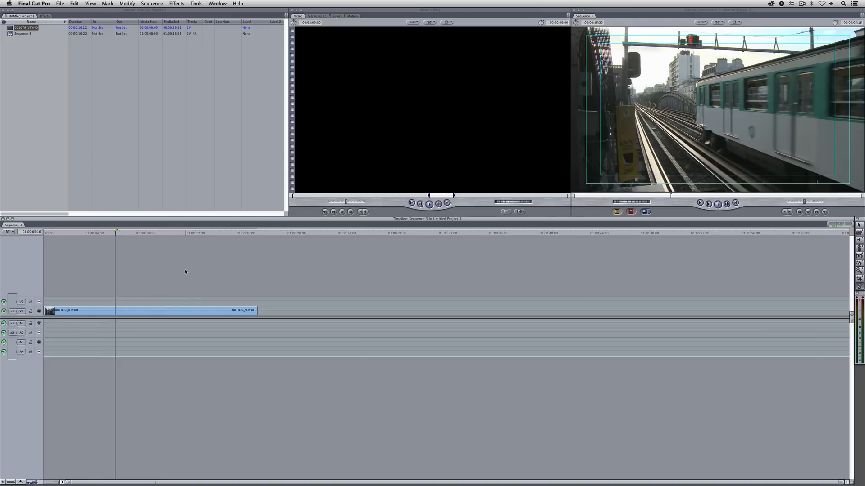
click(110, 233)
click(120, 312)
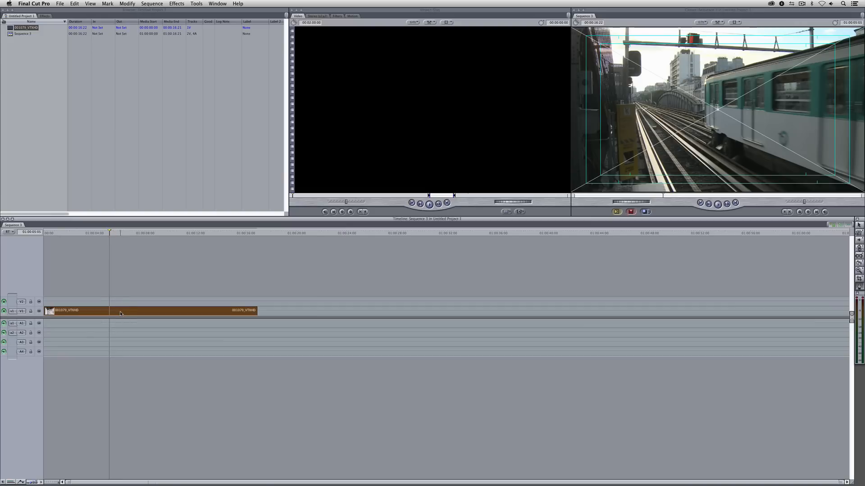
Try the Bloom video filter on the selected train clip and undo it
click(176, 4)
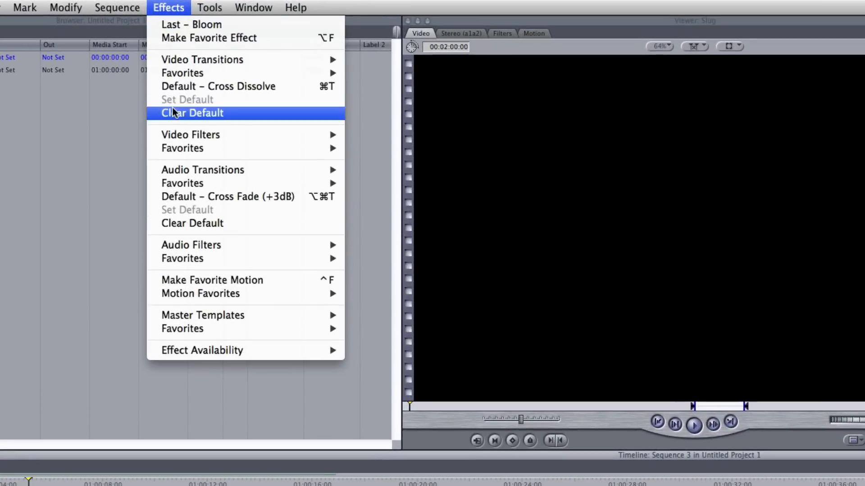
mouse_move(181, 65)
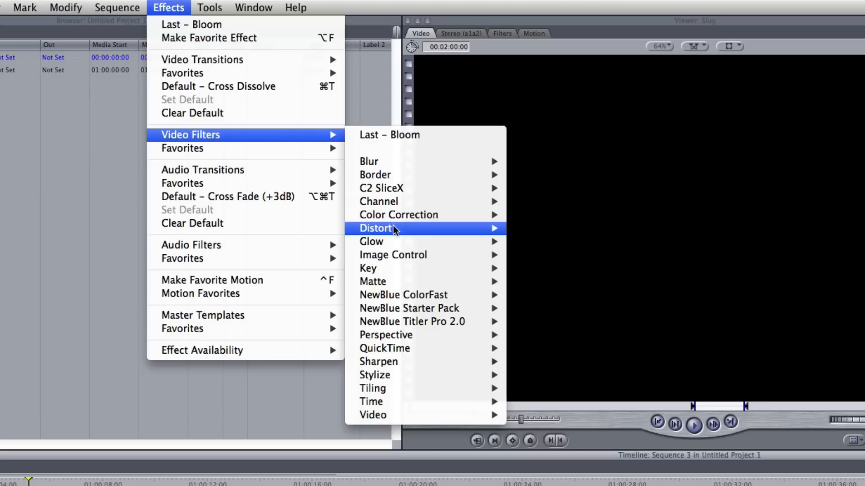
mouse_move(390, 238)
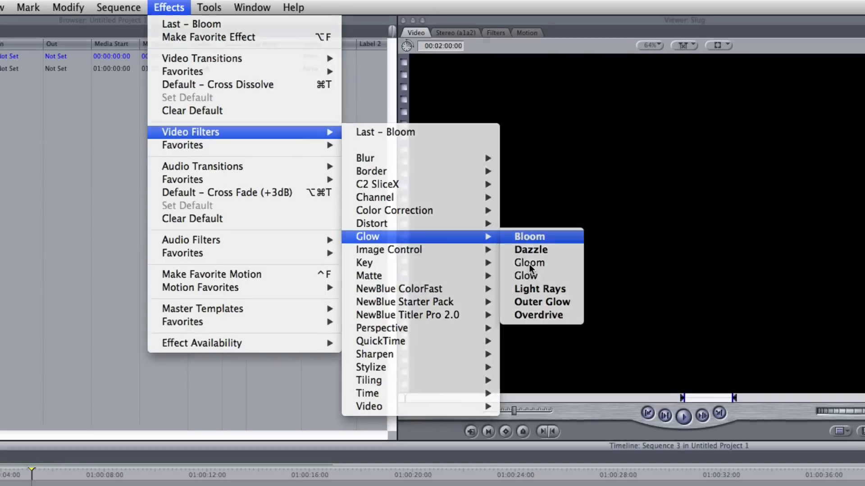
click(540, 242)
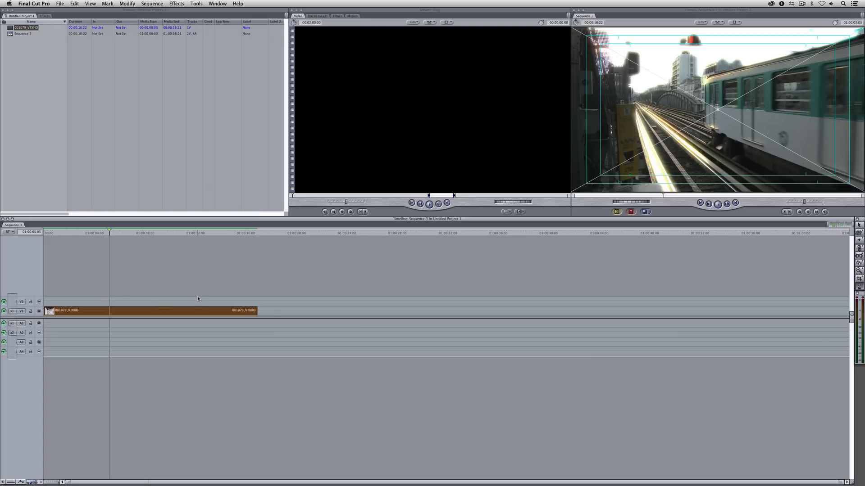
key(super+z)
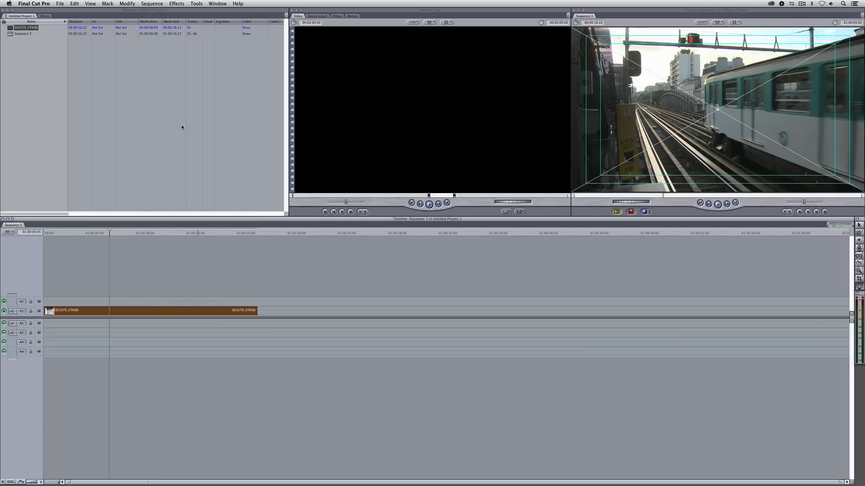
Try the Glow video filter from the Glow category on the selected train clip
click(177, 4)
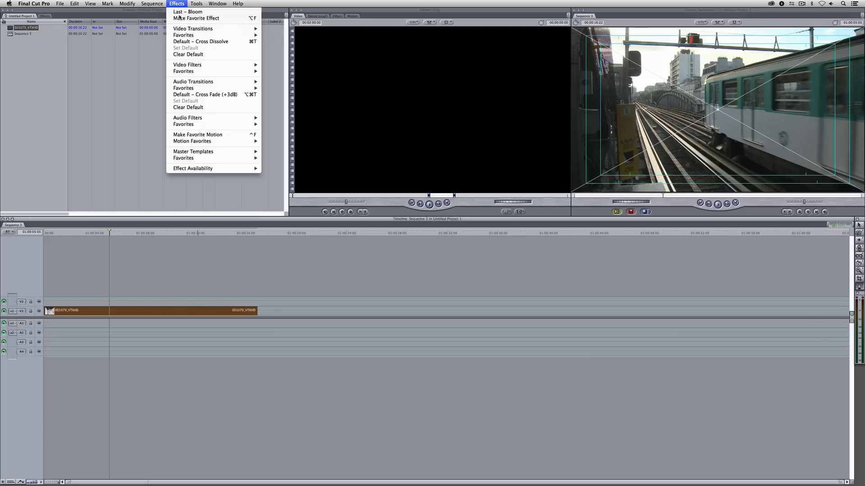
mouse_move(203, 65)
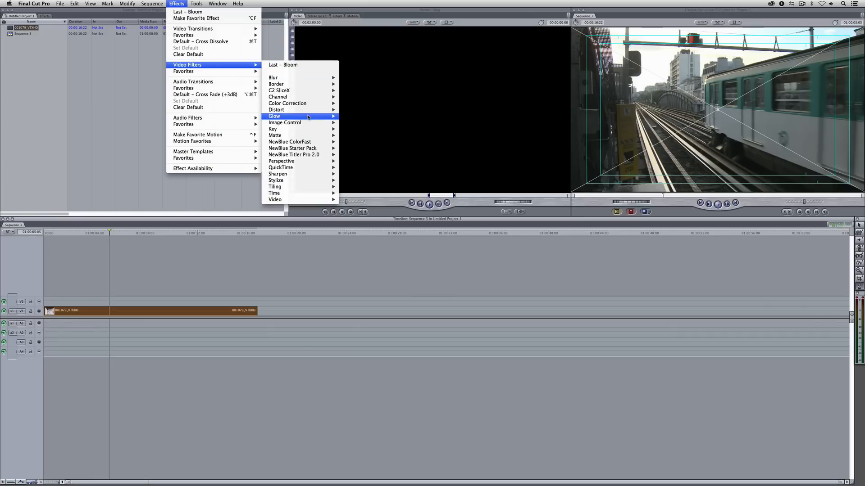
mouse_move(308, 118)
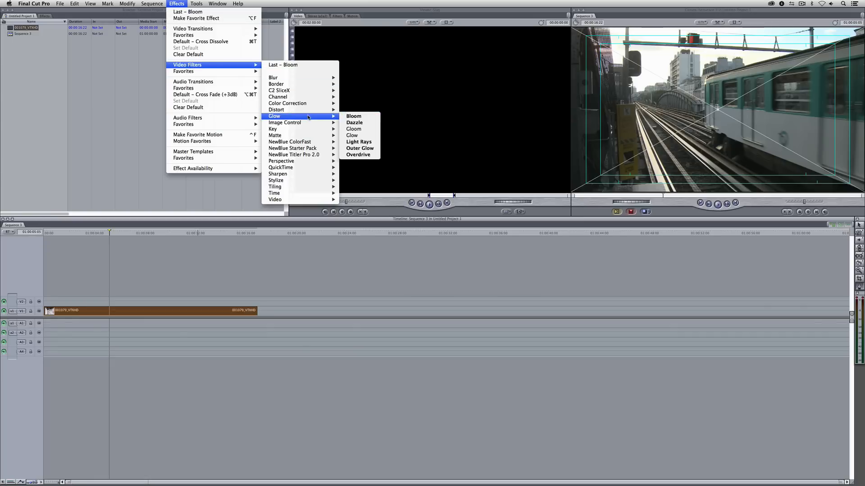
click(370, 135)
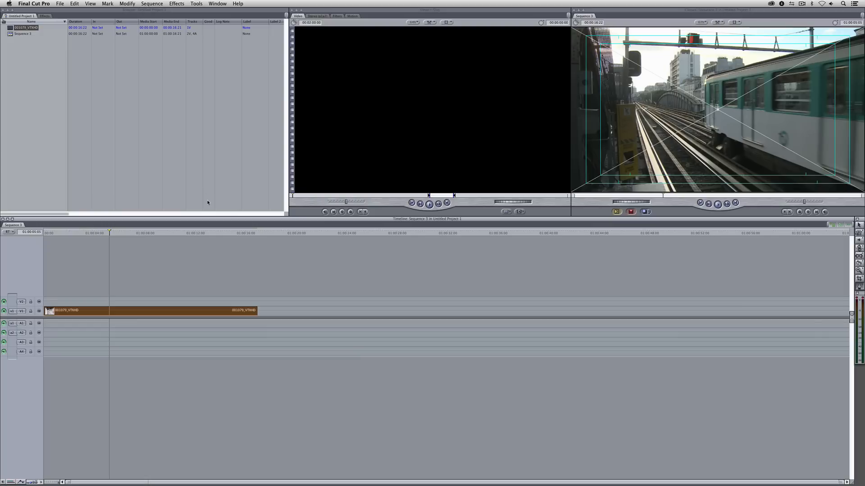
Apply the Bloom video filter to the train clip and play back part of the sequence from near its start
click(176, 3)
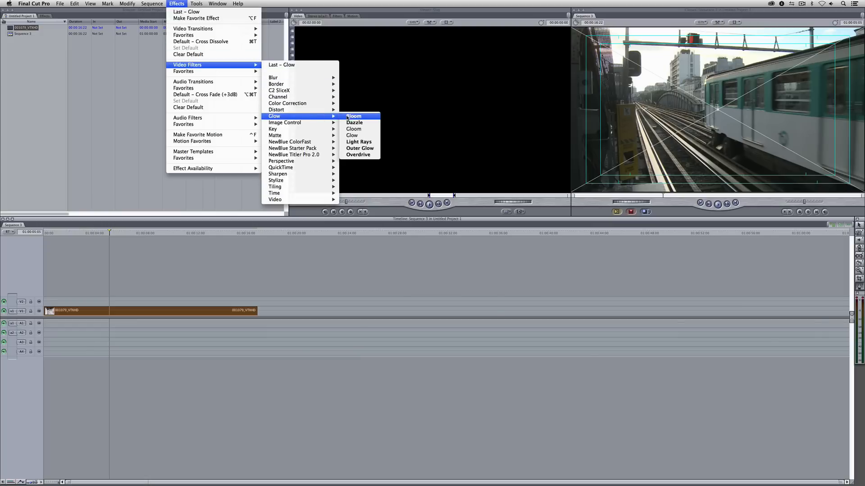
click(353, 116)
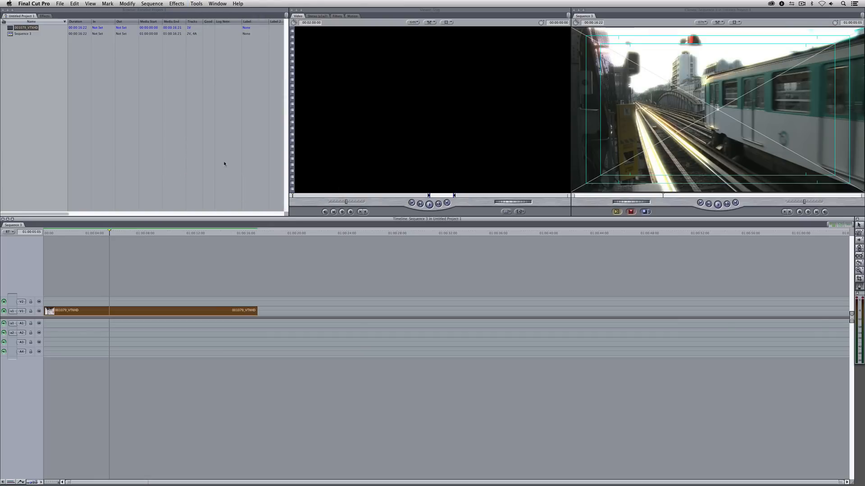
click(74, 233)
key(space)
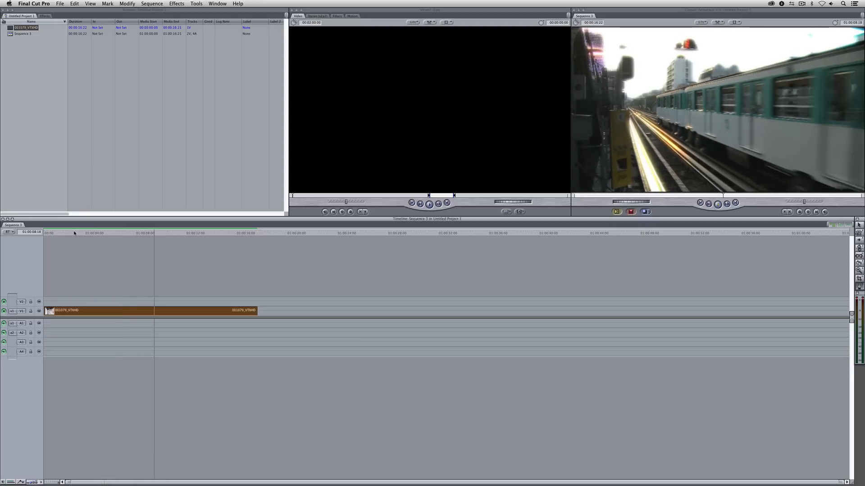
key(space)
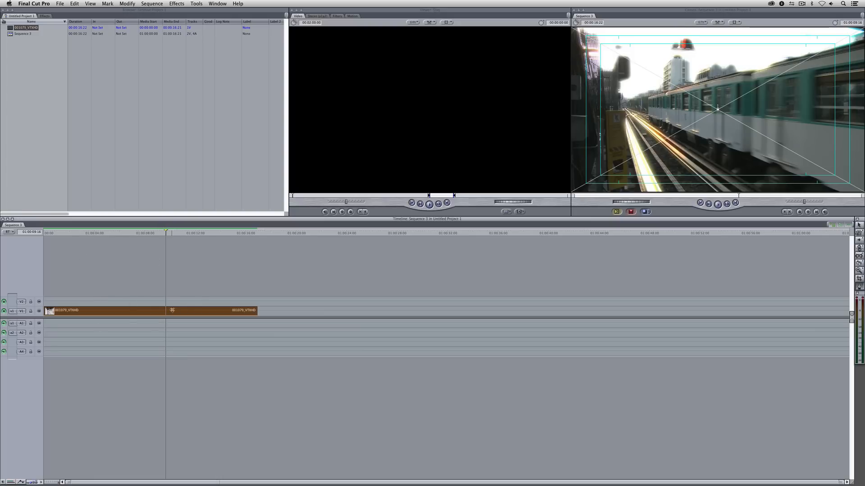
Load the train clip into the Viewer and examine its Bloom filter parameters and its motion settings
double_click(168, 313)
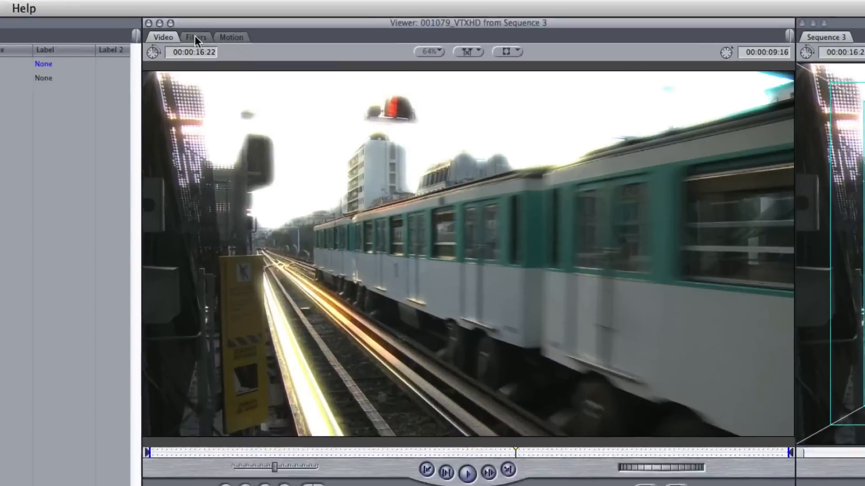
click(312, 16)
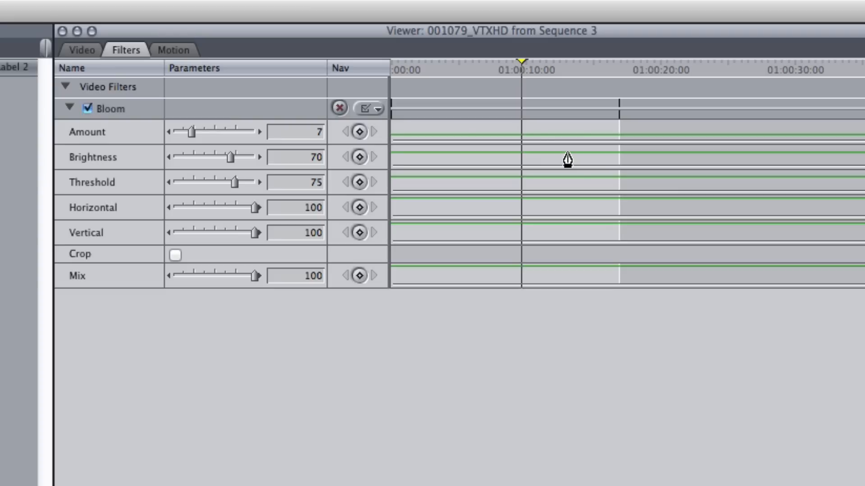
click(170, 47)
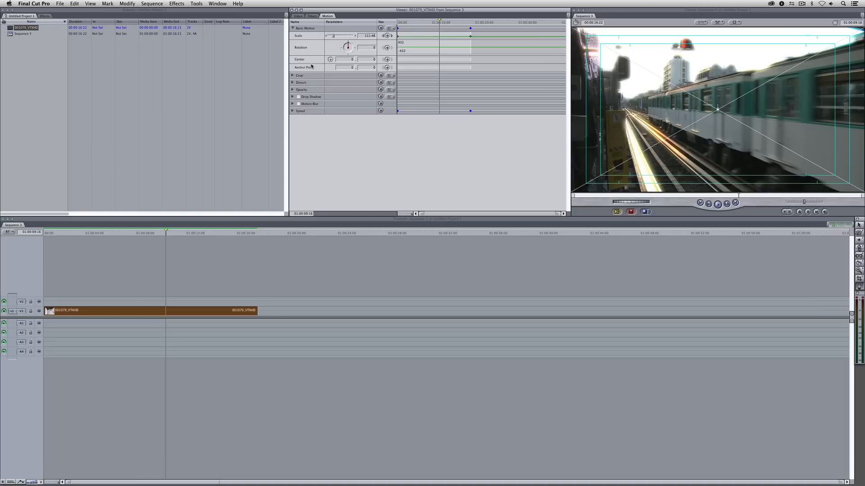
Hide Final Cut Pro, switch to Avid Media Composer and open the Clips bin
key(super+h)
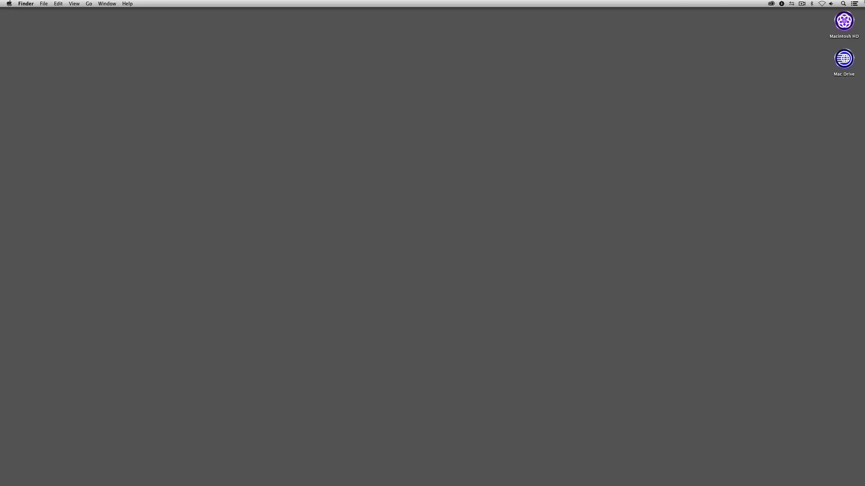
key(super+Tab)
key(super+Tab)
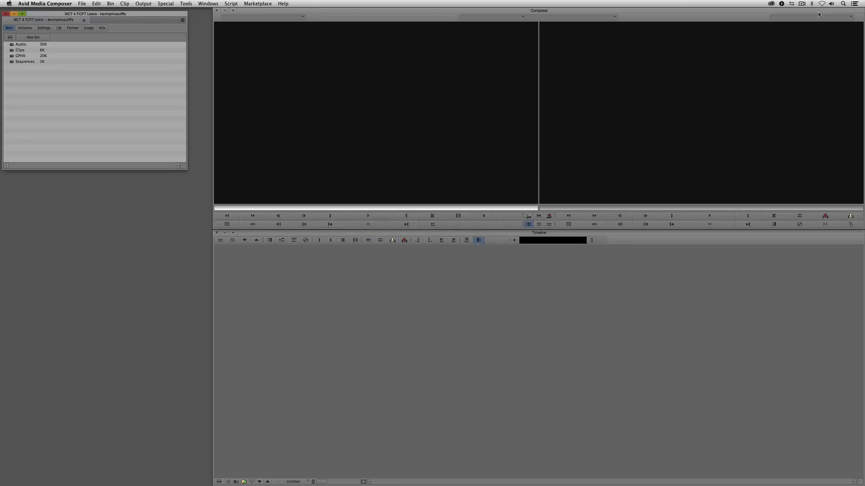
double_click(13, 50)
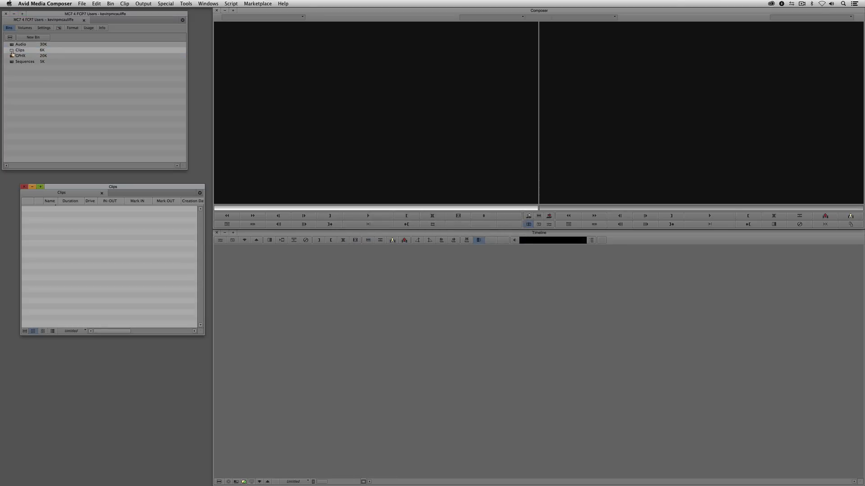
Link the files 001067_VTXHD.mov through 001070_VTXHD.mov from Mac Drive's Footage/On The Move folder into the Clips bin
right_click(70, 238)
click(103, 321)
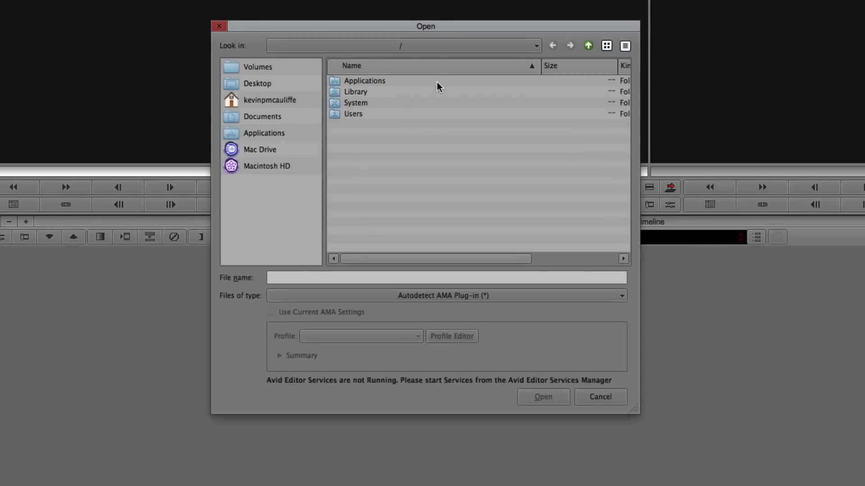
click(258, 150)
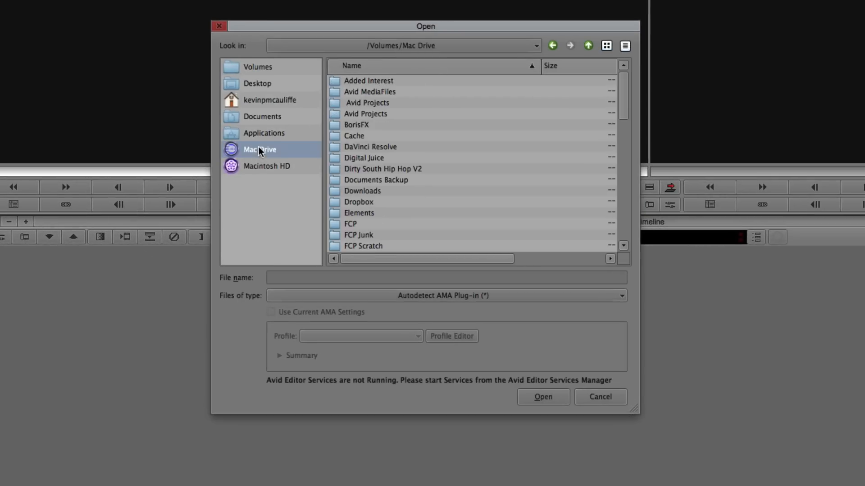
scroll(379, 205, down, 3)
double_click(380, 201)
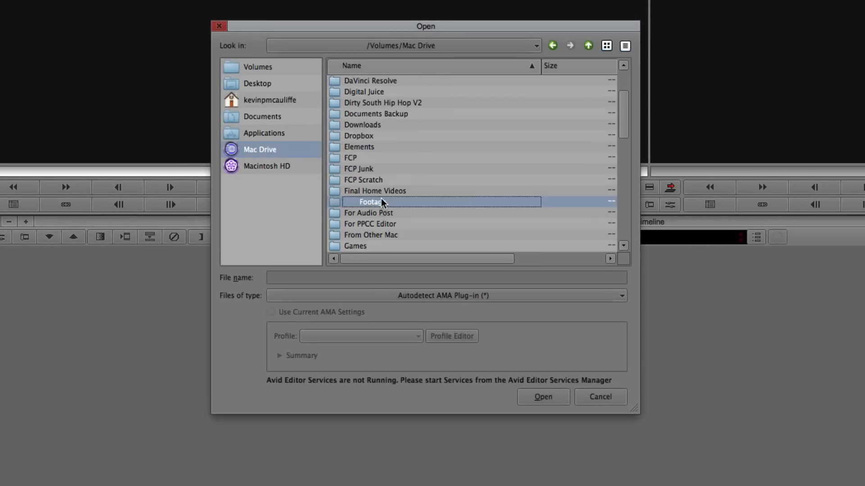
scroll(407, 155, down, 3)
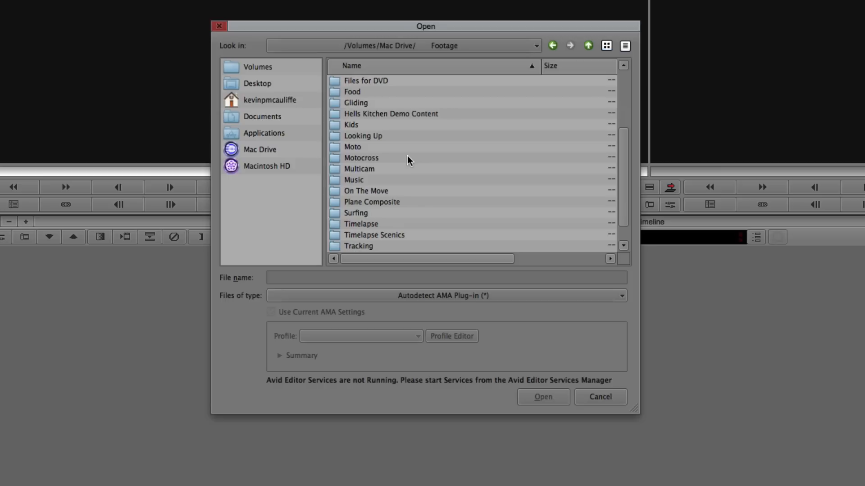
double_click(397, 191)
drag(396, 157, 407, 196)
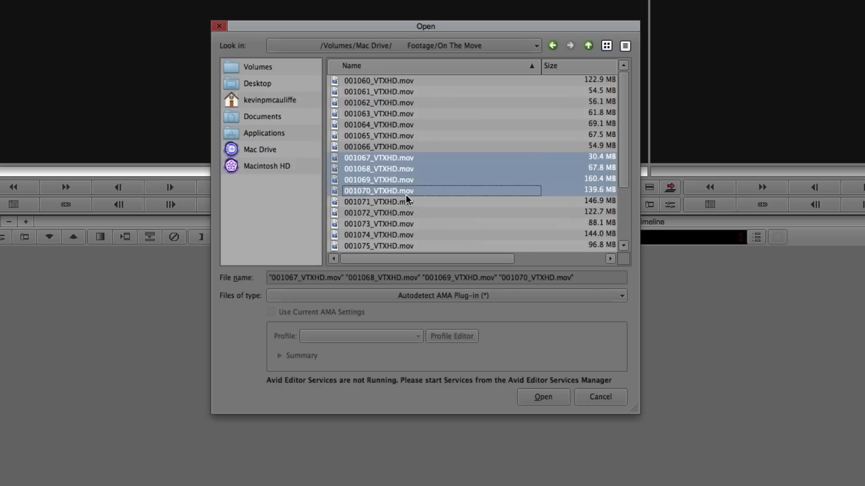
click(543, 397)
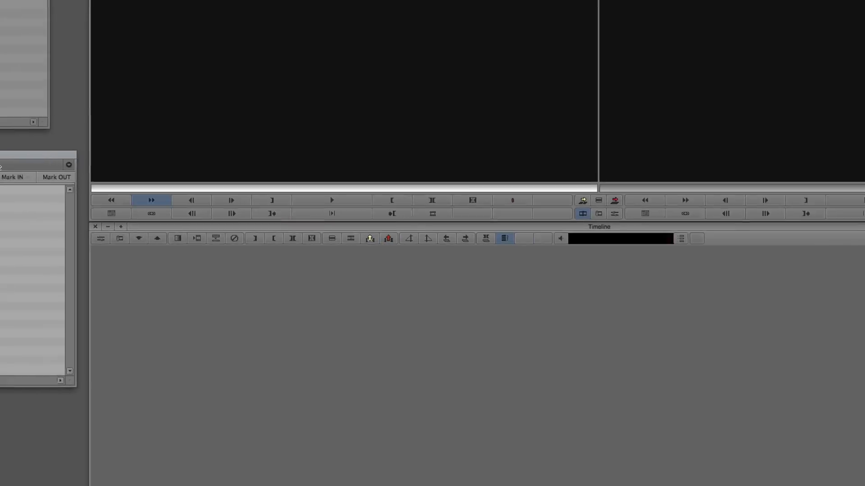
Load clip 001070_VTXHD into the source monitor, mark its full length and splice it into a new sequence
drag(39, 209, 319, 155)
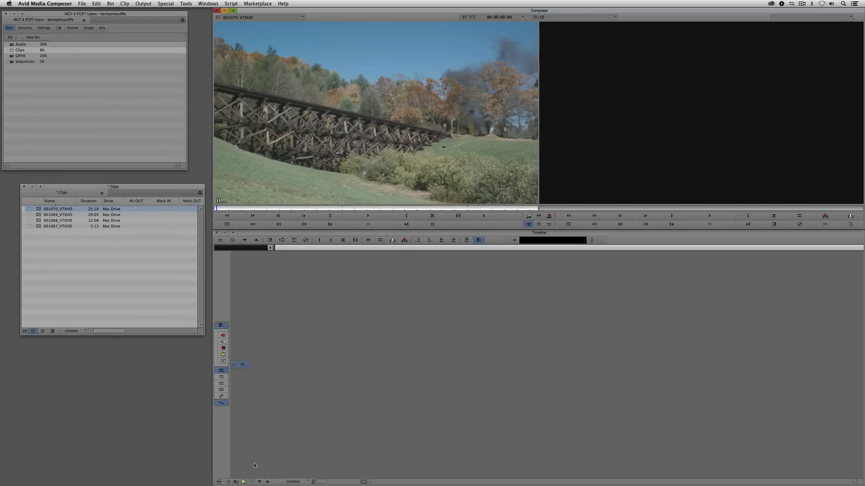
click(244, 482)
click(379, 156)
key(t)
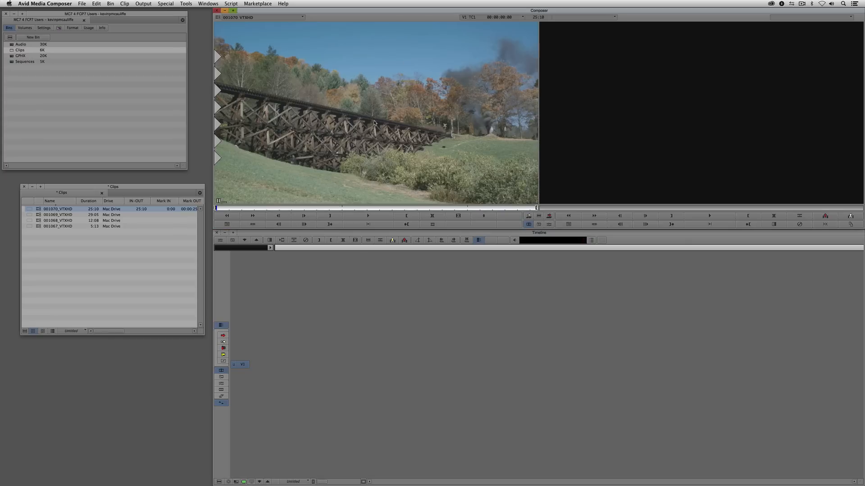
key(v)
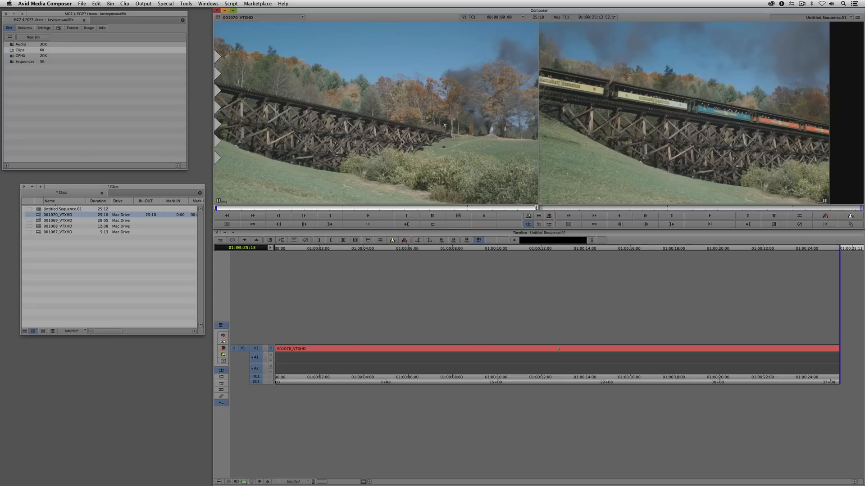
Open the Effect Palette, place it over the project window, and examine the effects in the Blend, Key and Image categories
drag(471, 365, 429, 346)
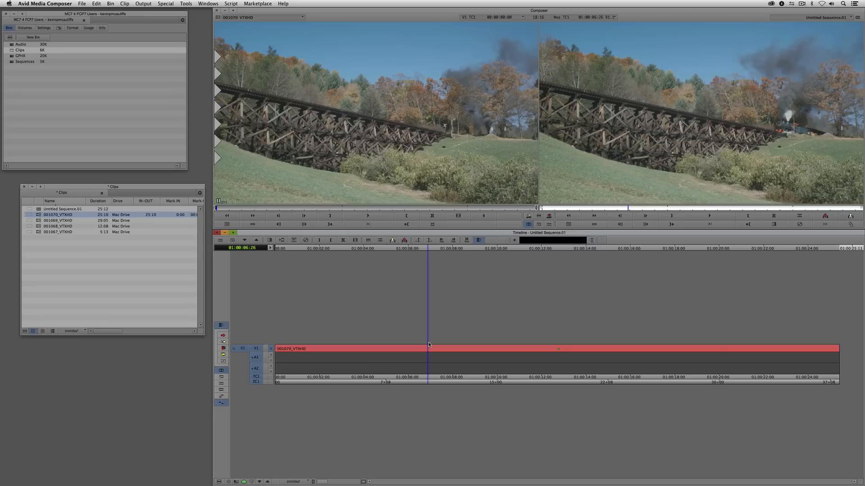
key(super+8)
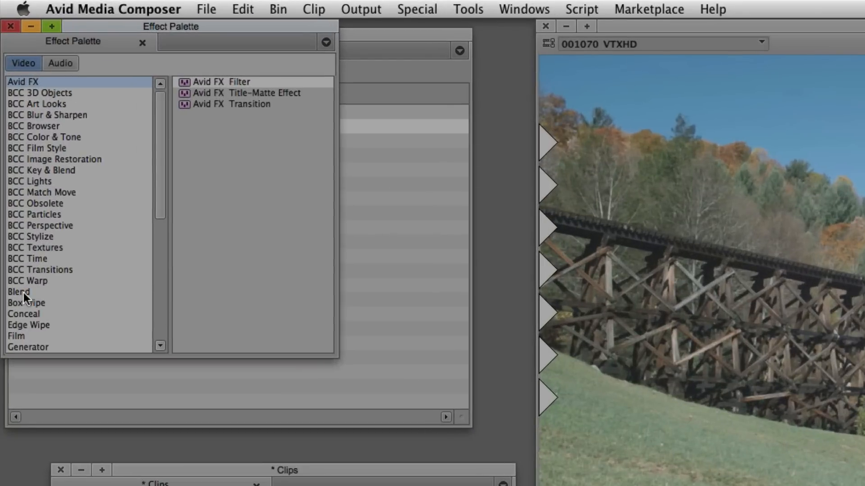
click(23, 292)
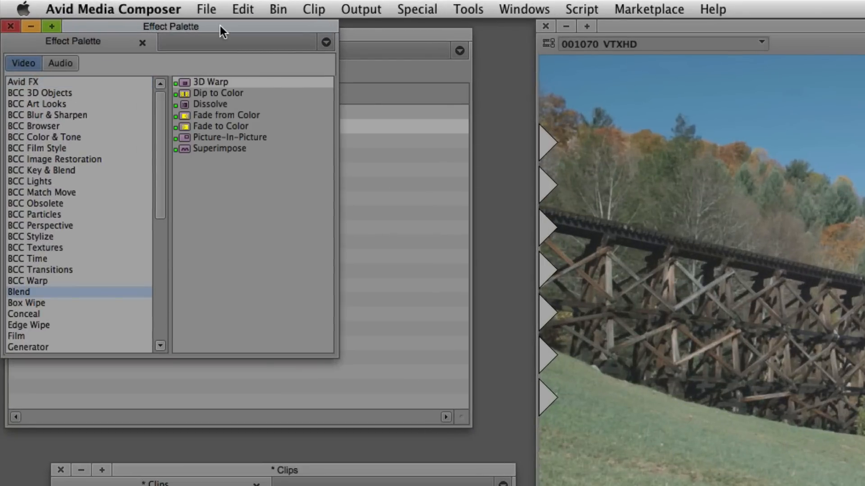
drag(220, 25, 339, 85)
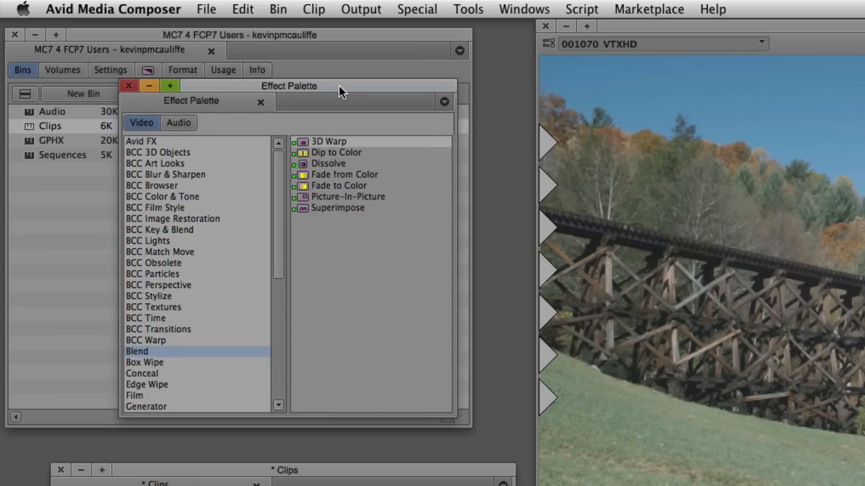
scroll(216, 284, down, 4)
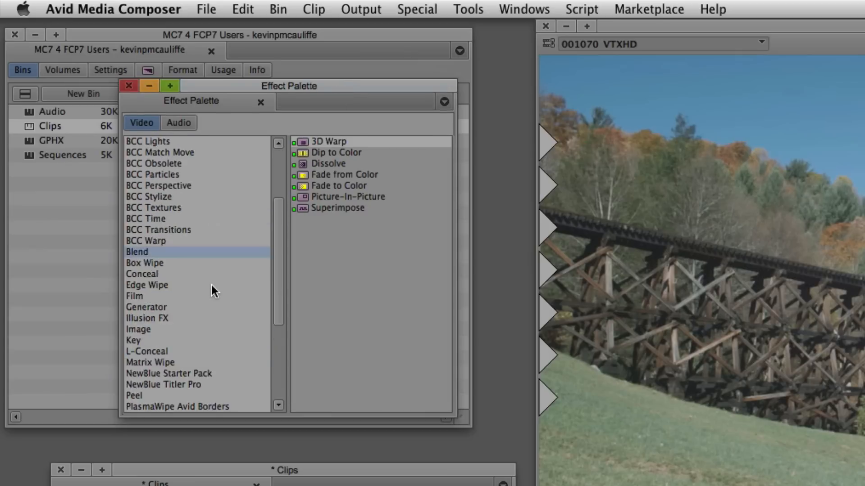
click(158, 307)
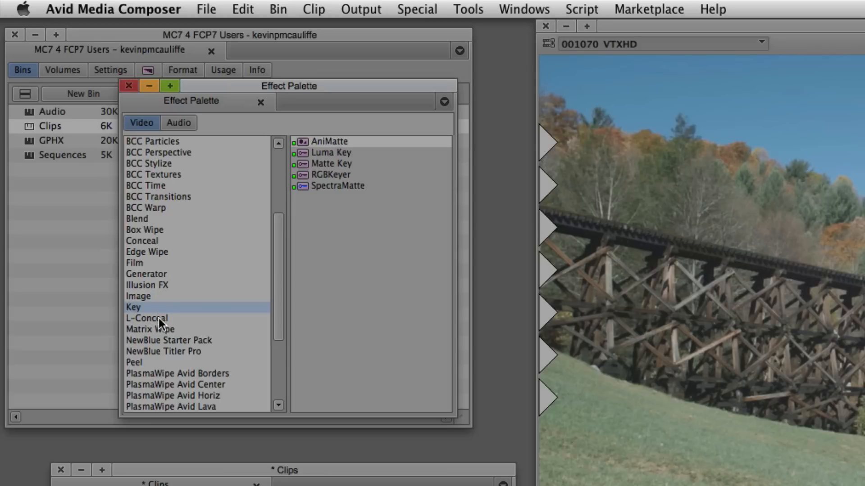
click(153, 296)
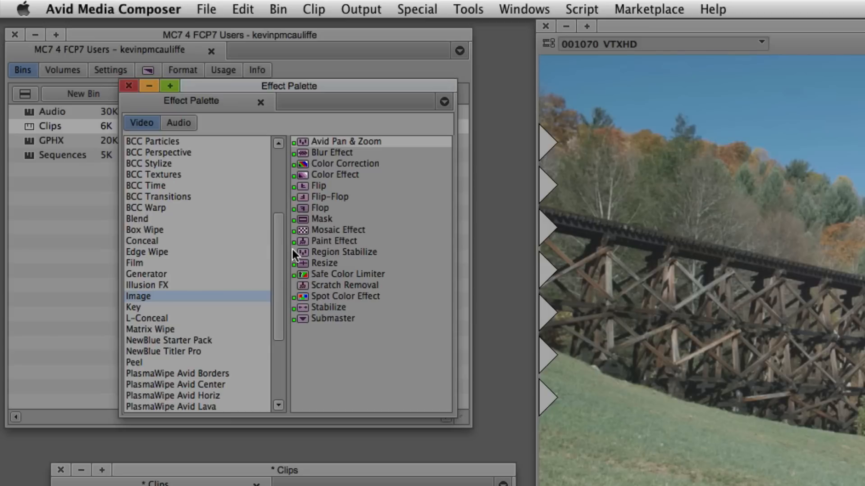
Apply the 3D Warp effect from the Blend category to clip 001070_VTXHD in the timeline
click(140, 219)
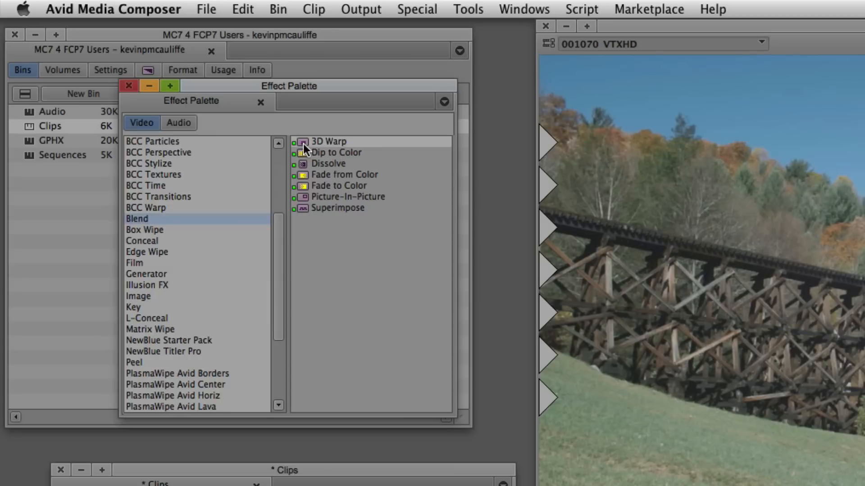
drag(304, 142, 446, 350)
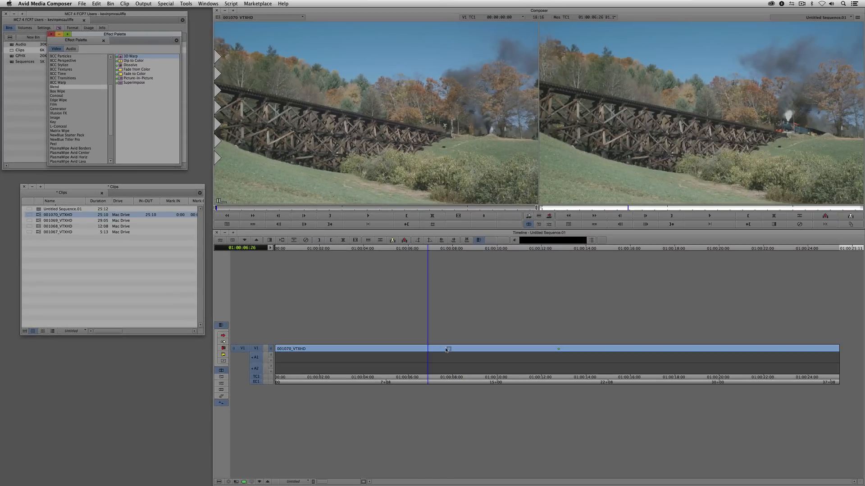
drag(446, 350, 446, 350)
click(446, 350)
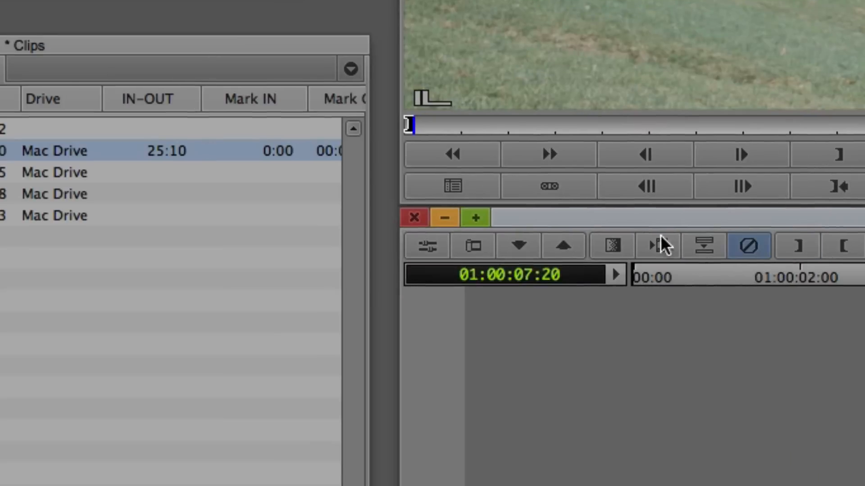
Open the Effect Editor for the 3D Warp, widen it to reveal the keyframe graphs and place it over the Clips bin
click(428, 248)
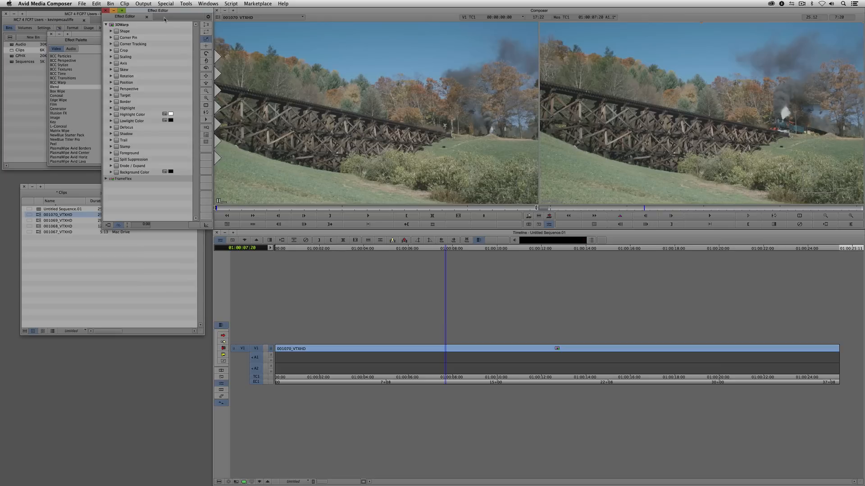
drag(157, 13, 280, 92)
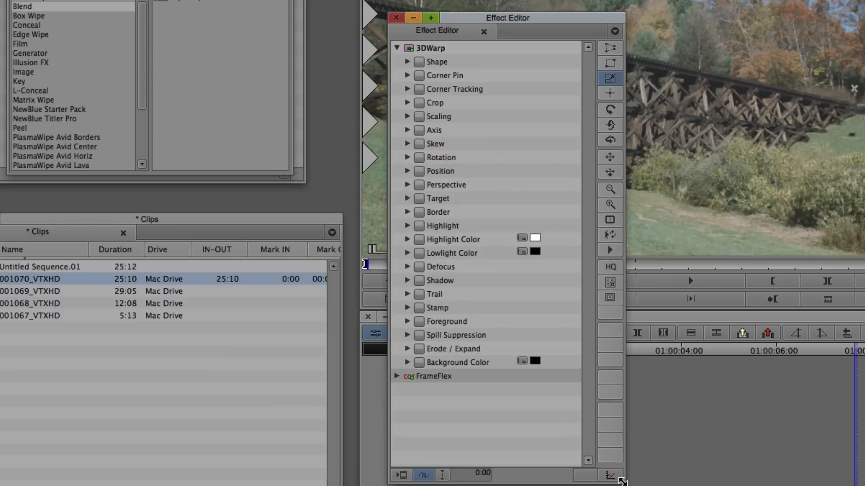
drag(622, 481, 707, 483)
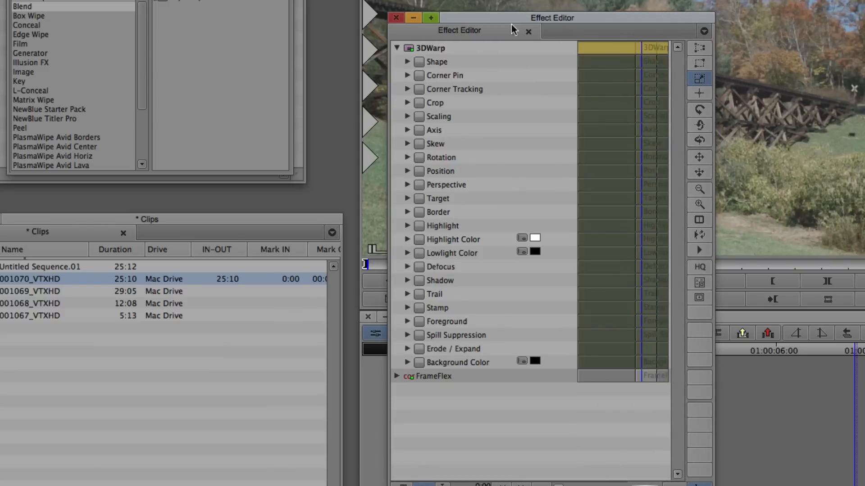
drag(490, 18, 224, 79)
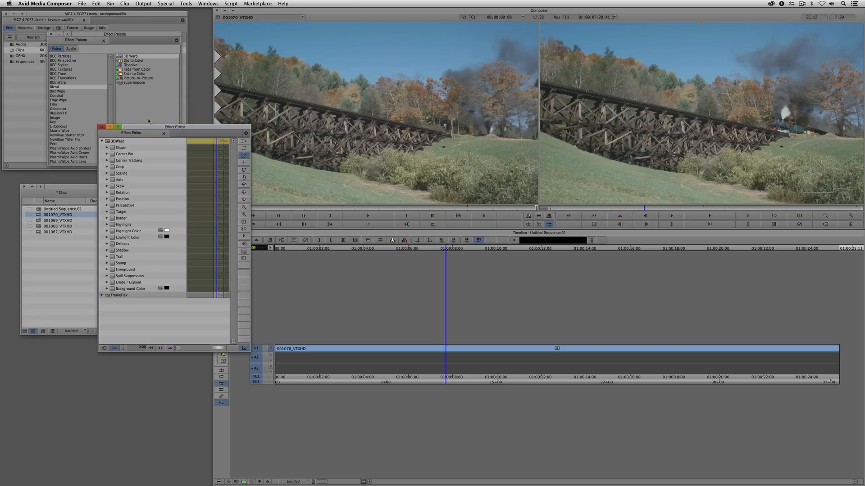
drag(169, 127, 119, 180)
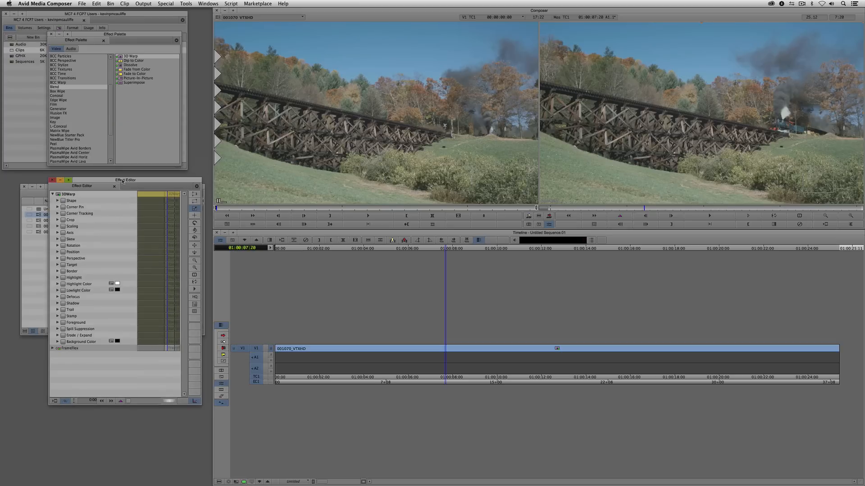
Add 3D Warp keyframes at the first and last frames of the clip
drag(569, 209, 549, 209)
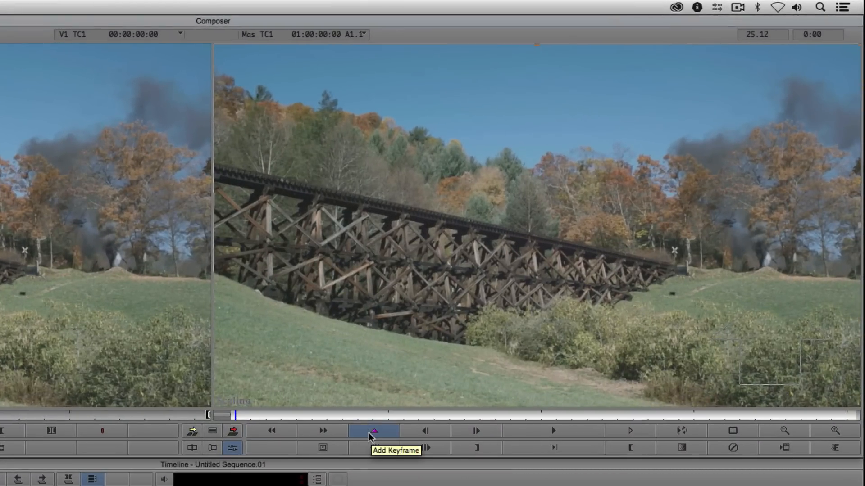
click(370, 433)
drag(387, 418, 844, 423)
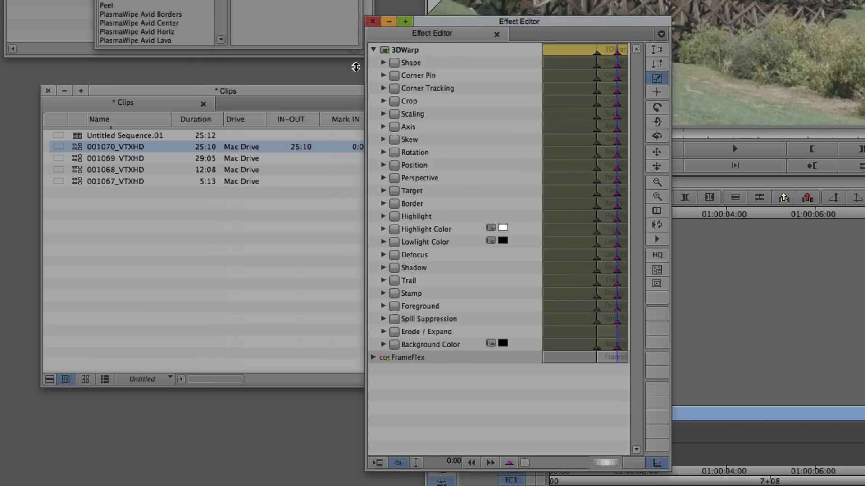
Expand the Scaling parameters and set the X and Y scale to 120 at the end keyframe
click(383, 113)
click(403, 115)
drag(459, 127, 460, 127)
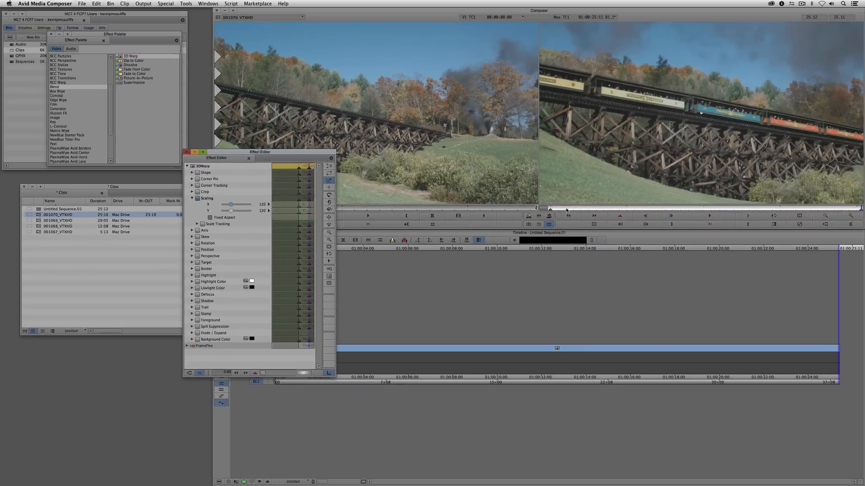
Go to the start keyframe, check its scaling values and play the clip to preview the gradual scale-up
click(540, 210)
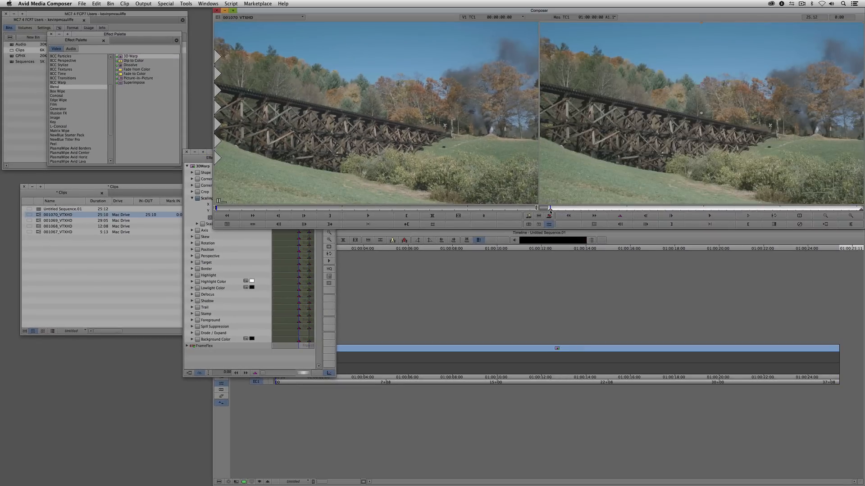
click(213, 159)
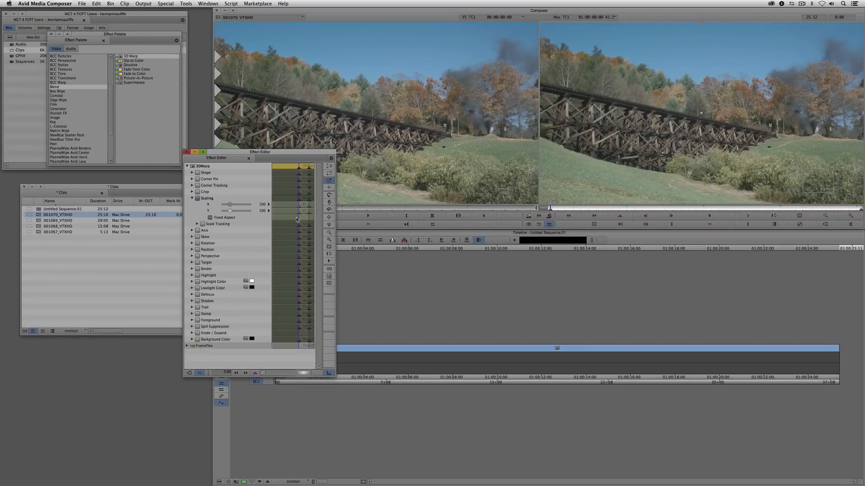
click(705, 217)
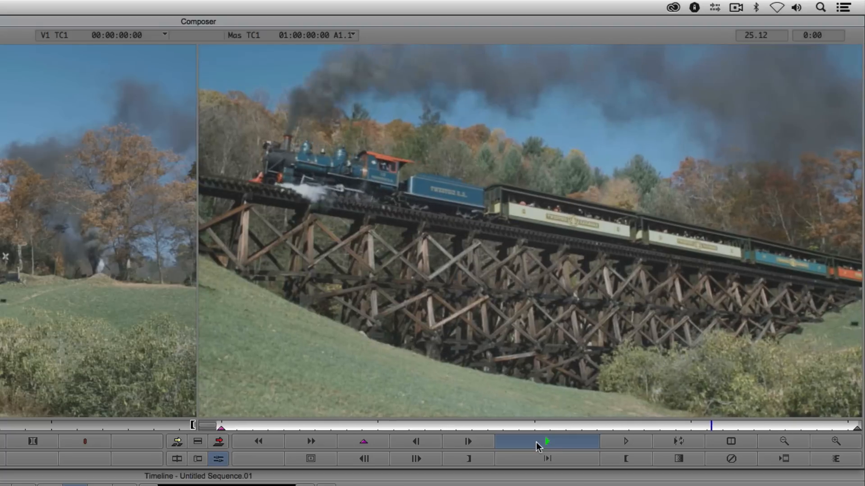
click(537, 446)
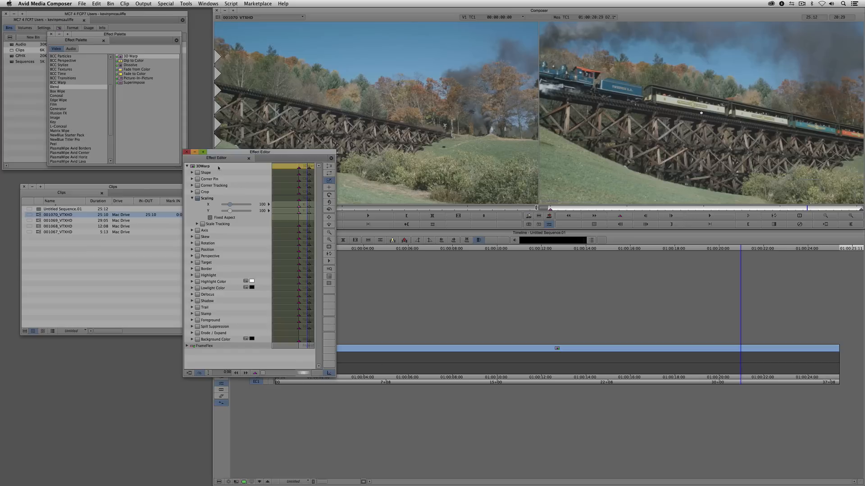
Close the Effect Editor and remove the 3D Warp effect from clip 001070_VTXHD in the timeline
click(187, 152)
click(413, 350)
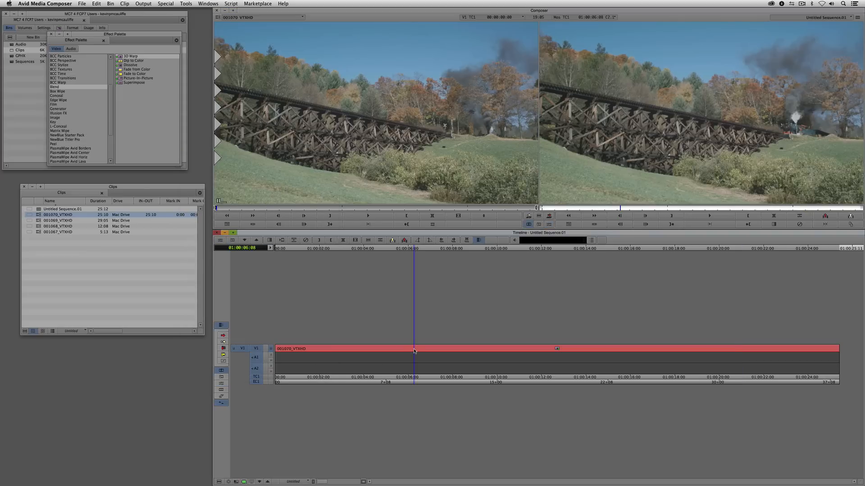
key(h)
key(super+z)
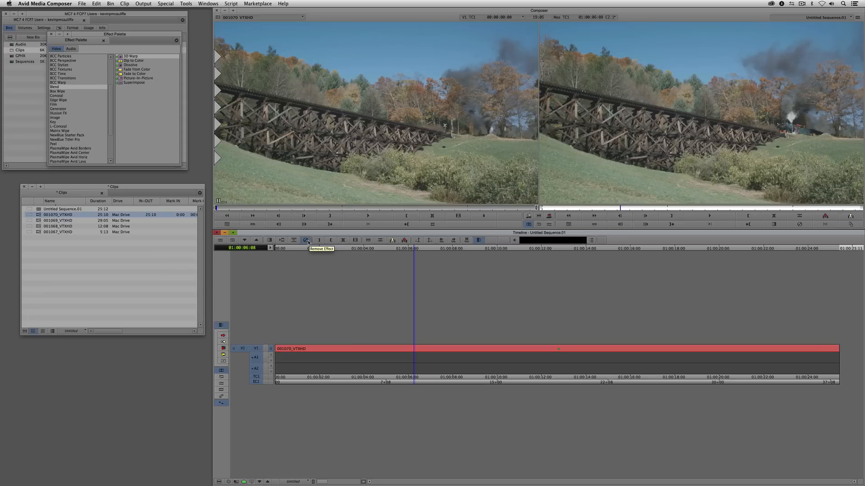
Create a new title from the Clips bin using the Avid Title Tool
click(135, 252)
click(126, 3)
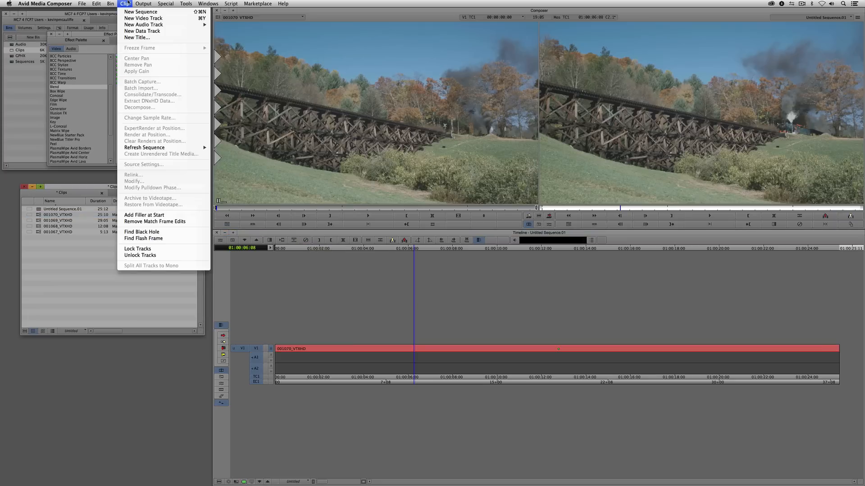
click(137, 37)
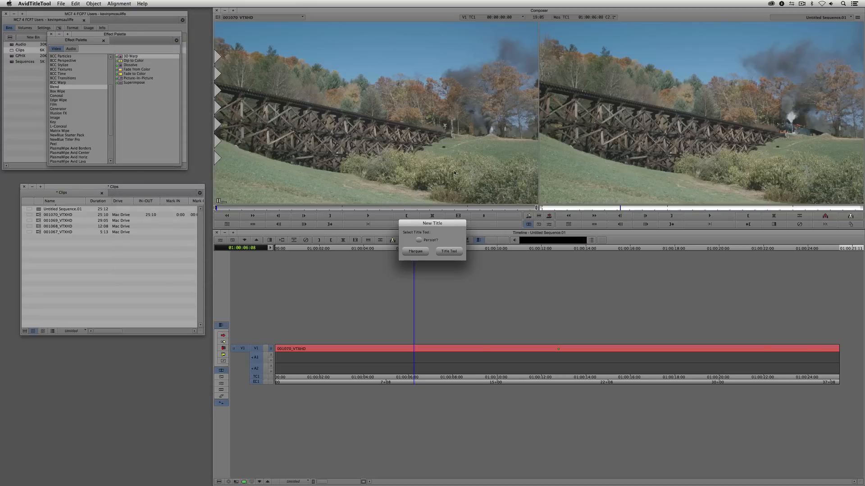
click(448, 252)
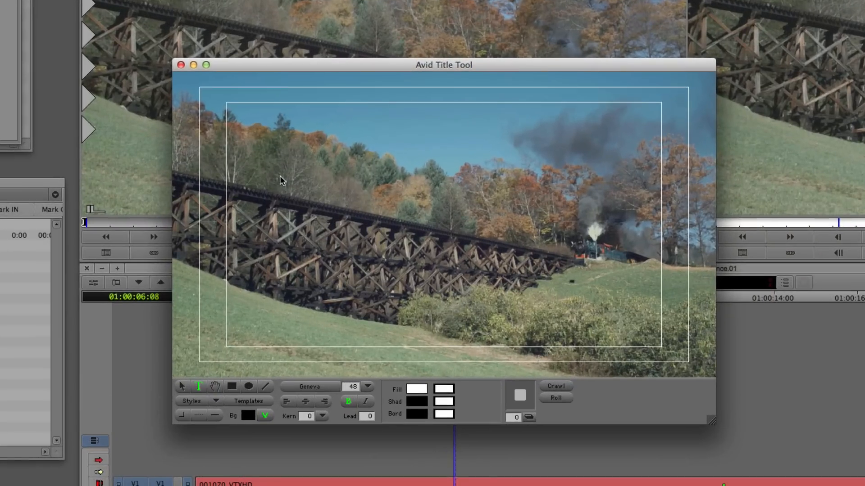
Add a two-line title over the trees with the presenter's full name and "Former FCP7 Editor" beneath it
click(279, 179)
text(Kevin P M)
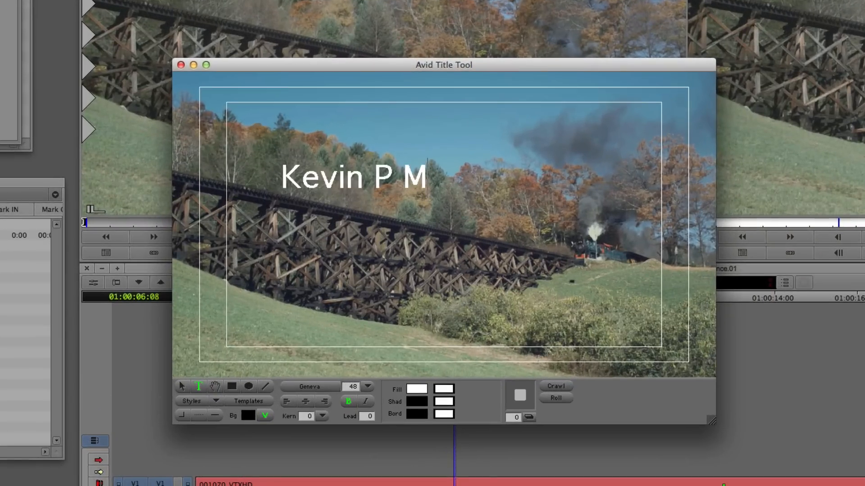
text(cAuliffe)
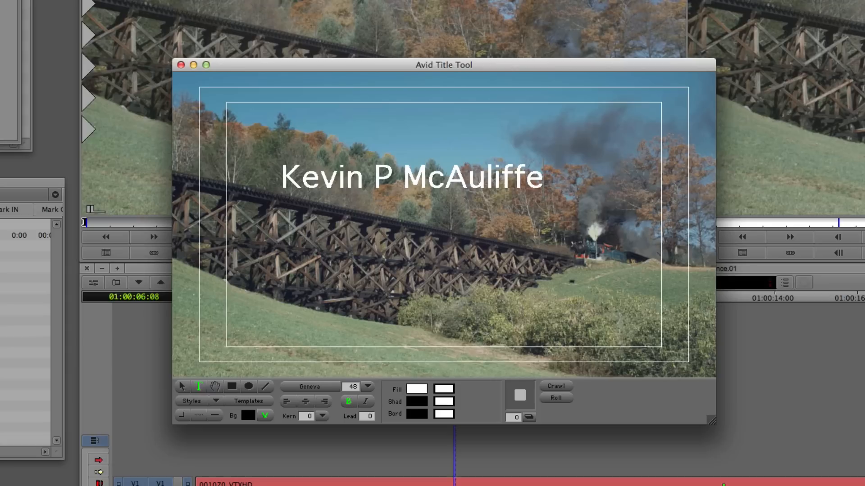
key(Return)
text(Form)
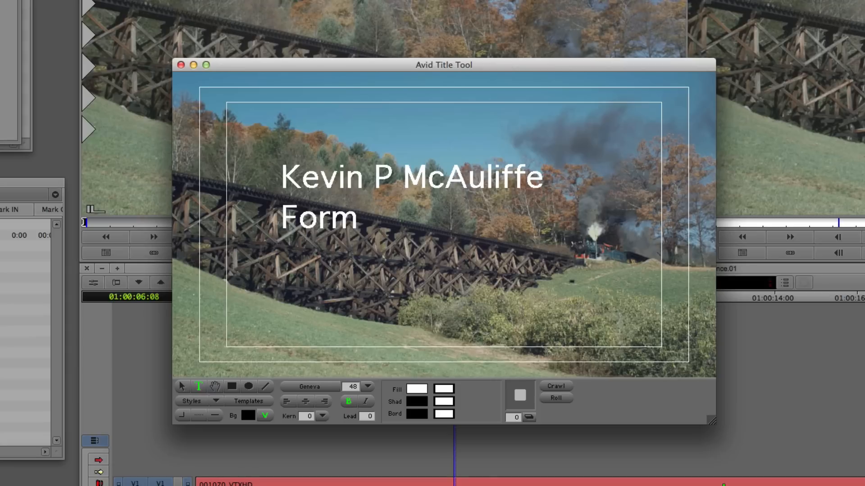
text(er FCP7 Editor)
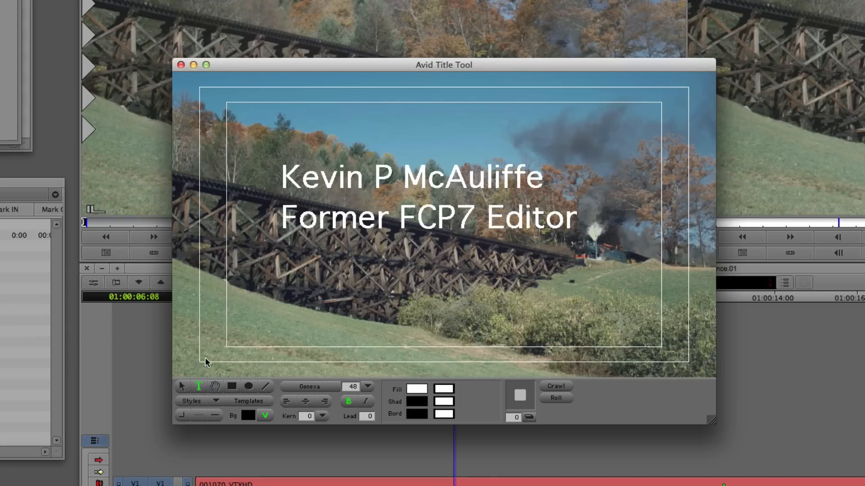
Format the title text in American Typewriter with bold turned off and a font size of 24
click(182, 387)
click(333, 387)
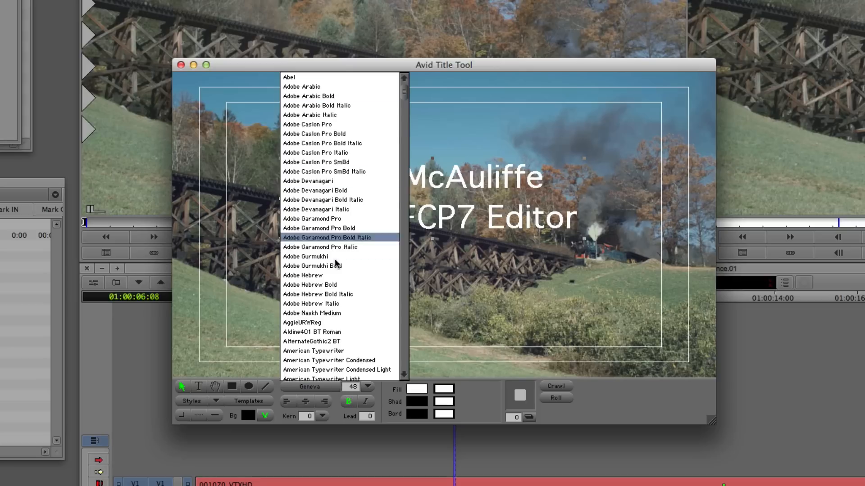
click(337, 350)
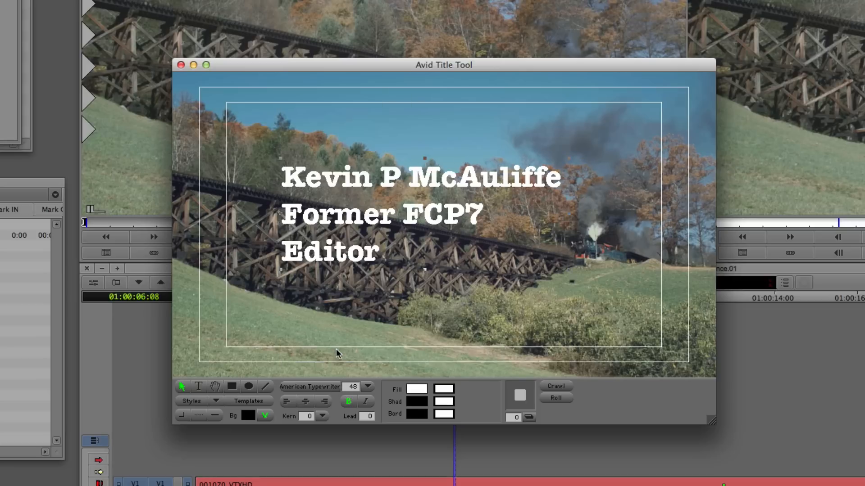
click(348, 401)
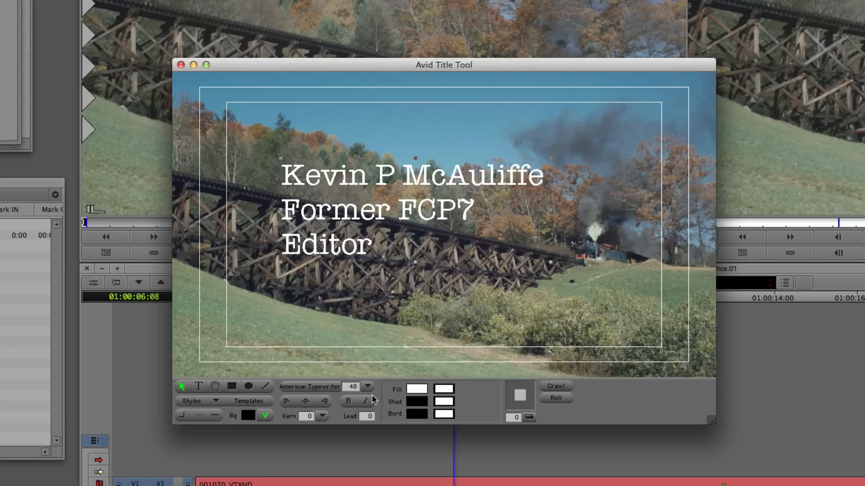
text(24)
key(Return)
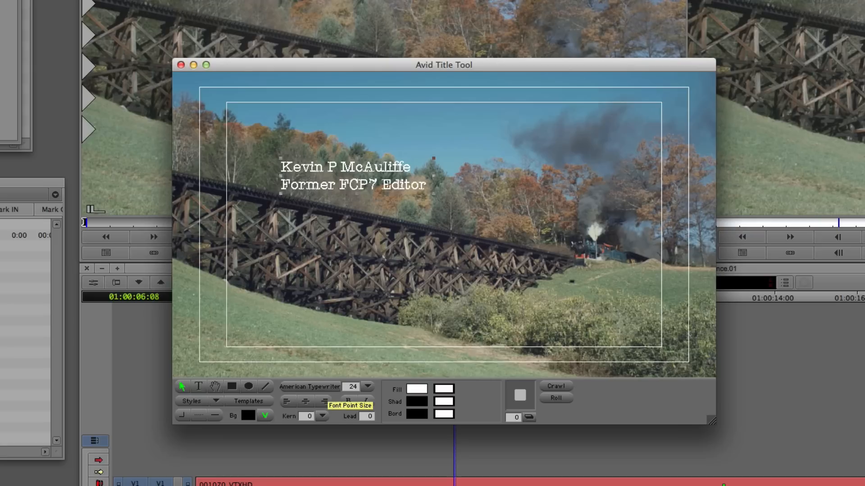
Move the title to the lower-left corner of the safe area, make it bold, and widen its text box to keep two lines
drag(312, 207, 276, 317)
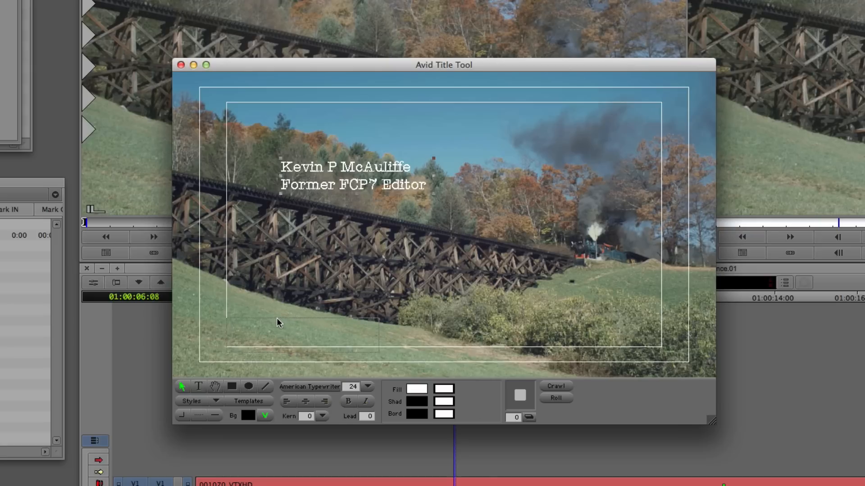
click(348, 402)
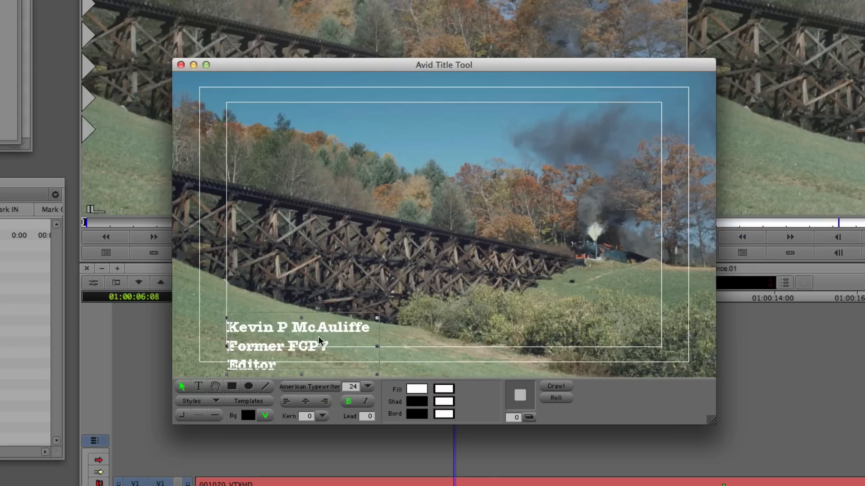
drag(415, 344, 486, 346)
drag(285, 318, 281, 322)
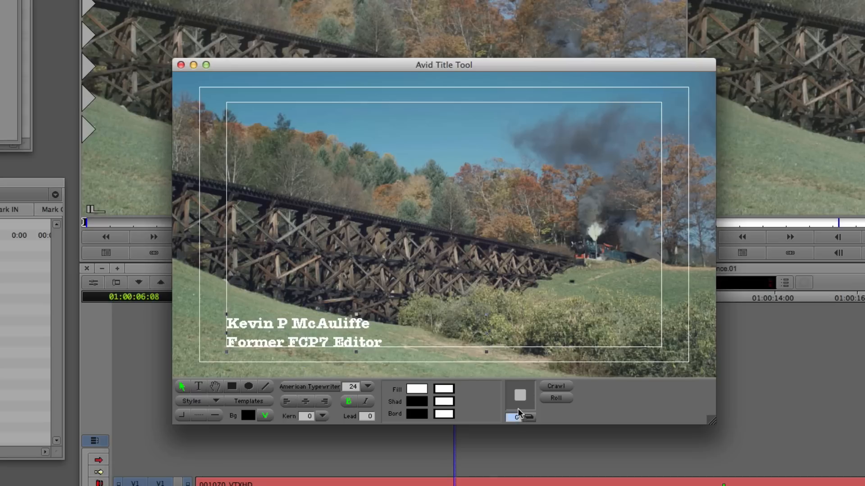
Give the title text a drop shadow with a depth of 2 and a shadow softness of 4
drag(517, 409, 514, 411)
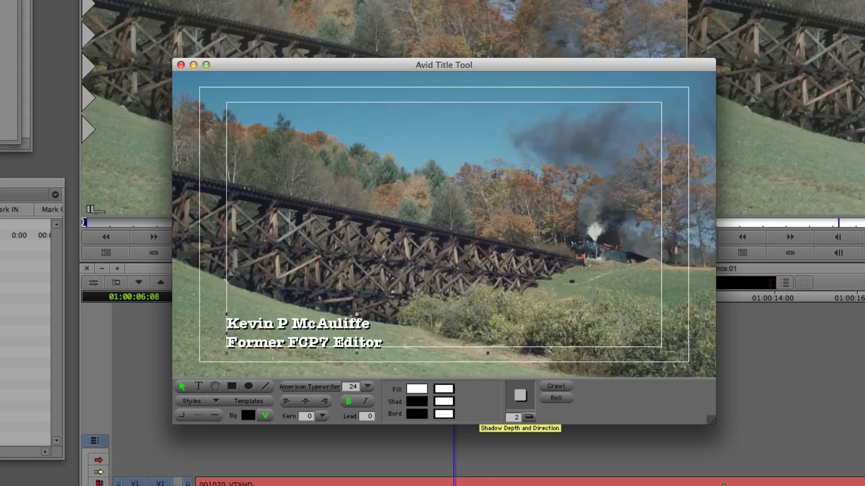
alt+click(513, 413)
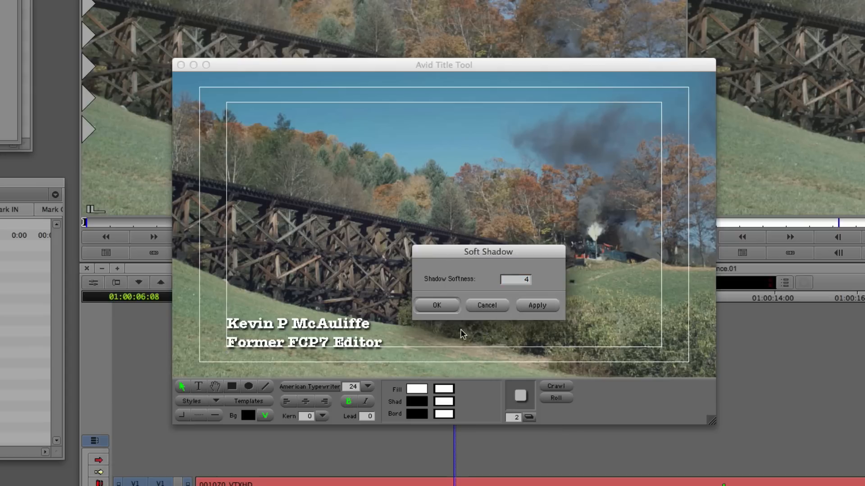
click(454, 310)
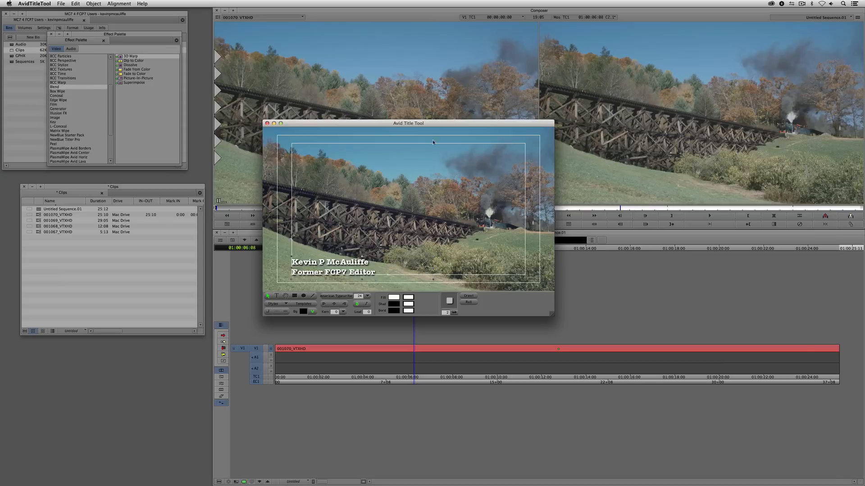
Preview the title and save it as KPM in the Clips bin on Mac Drive at DNxHD 60 MXF
click(93, 3)
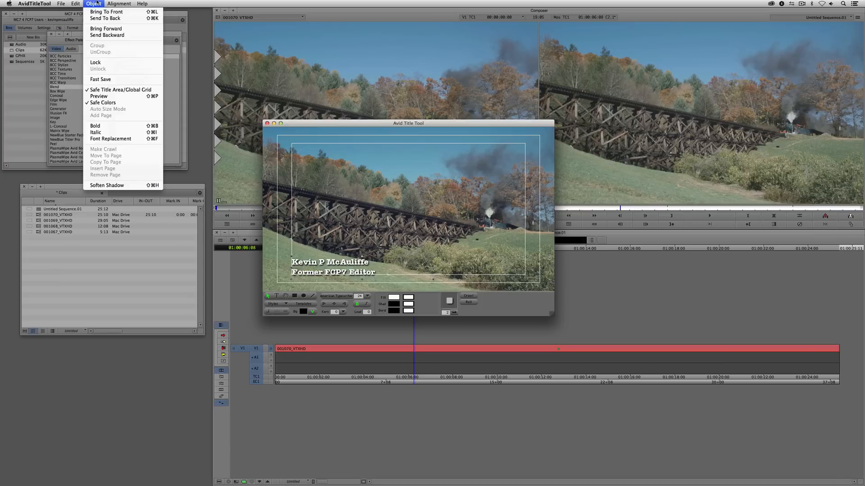
click(112, 96)
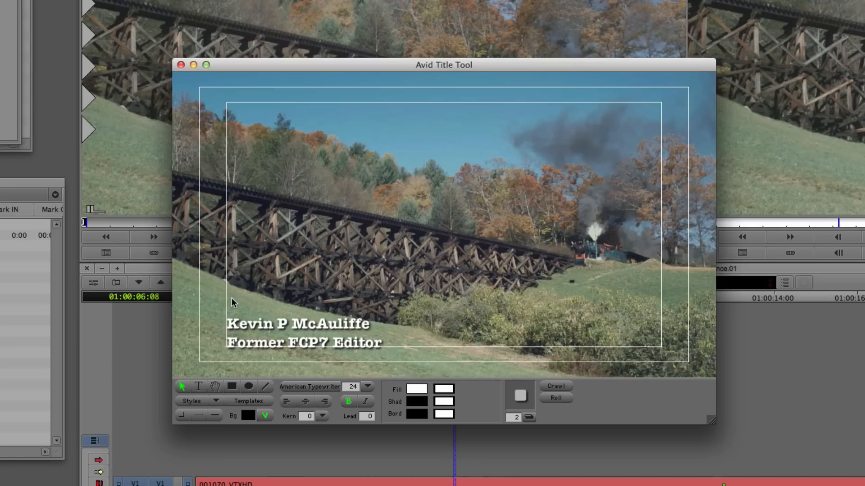
click(180, 65)
click(424, 310)
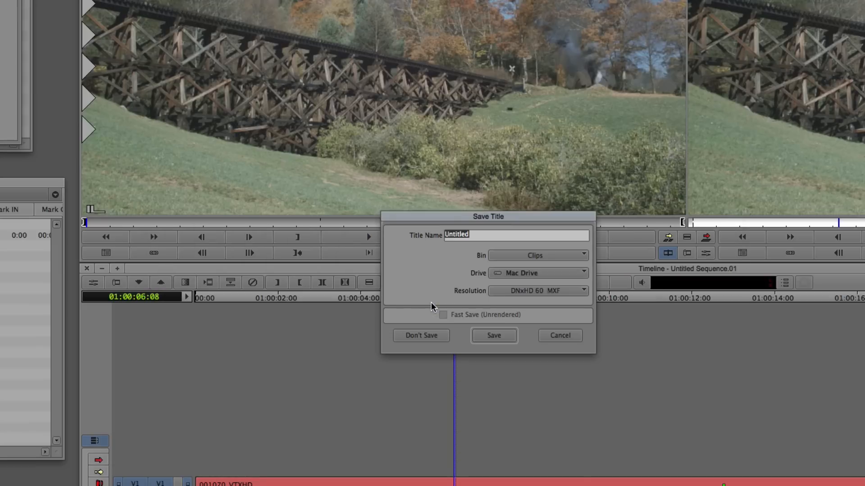
text(KPM)
click(496, 335)
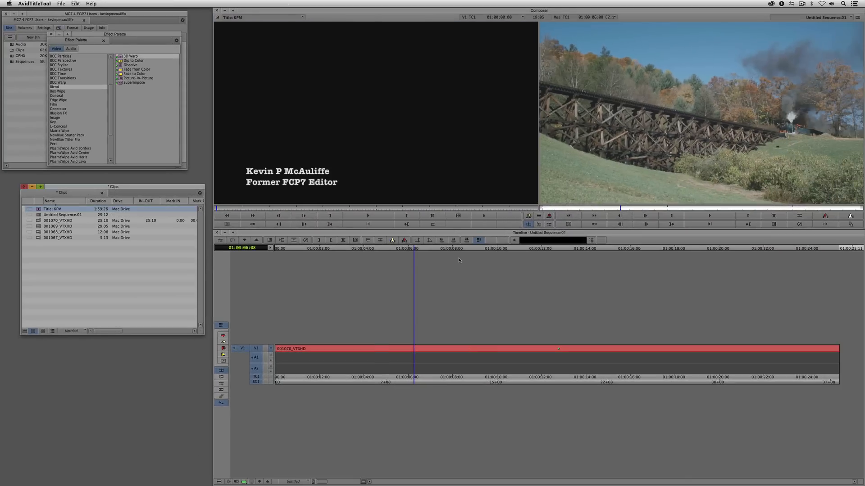
Mark In and Out points around a 7:01 section of the KPM title in the source monitor
click(300, 208)
key(i)
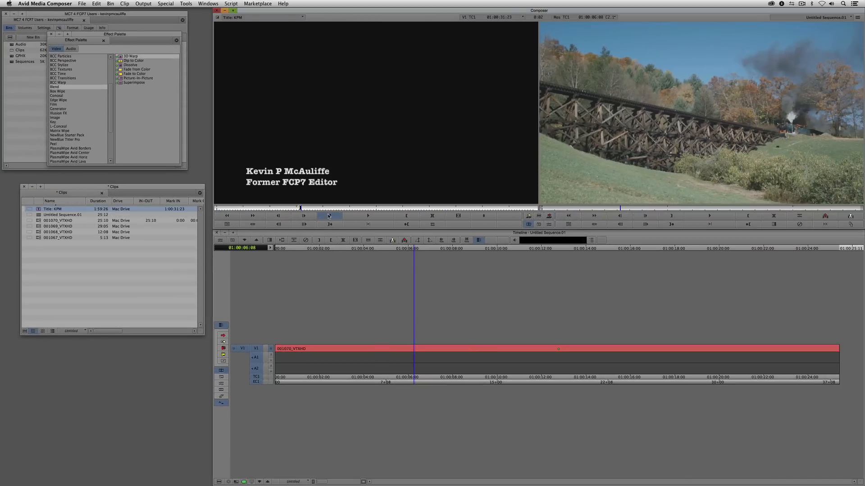
click(320, 208)
key(o)
click(549, 152)
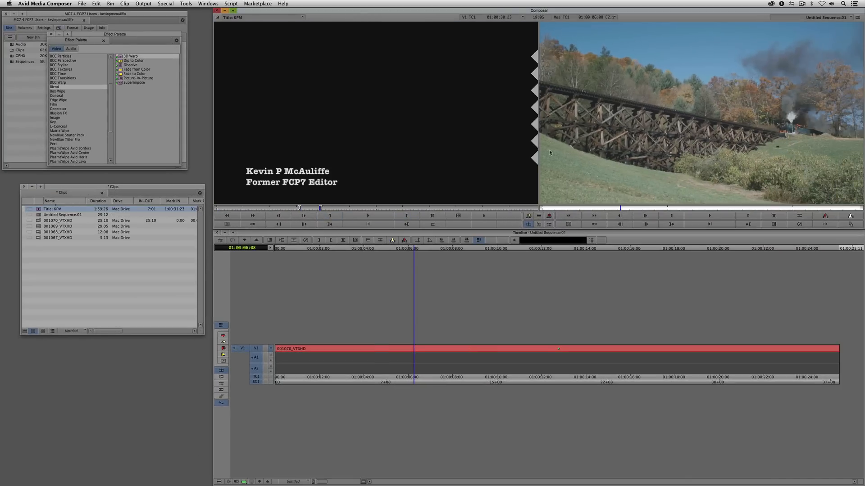
Add video track V2, patch the title's source video to it, and deselect V1
key(super+y)
click(259, 362)
click(259, 362)
click(258, 353)
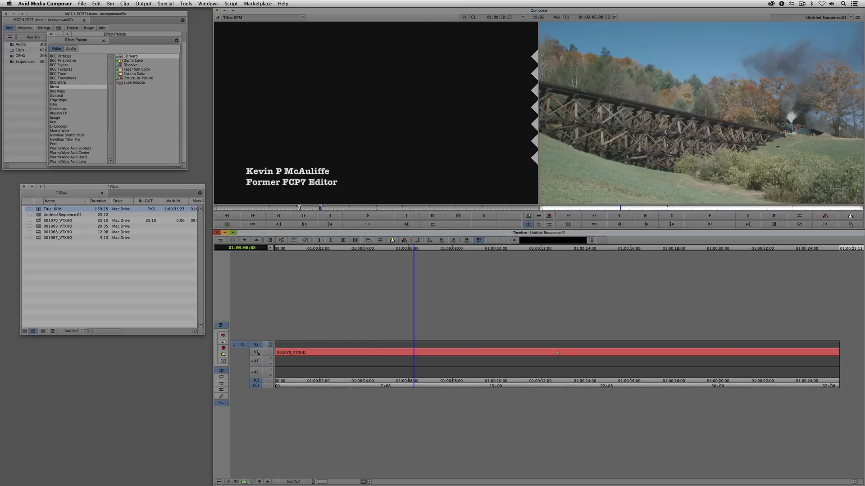
Mark an In point at 01:00:02:13 and overwrite the KPM title onto V2
click(329, 348)
key(i)
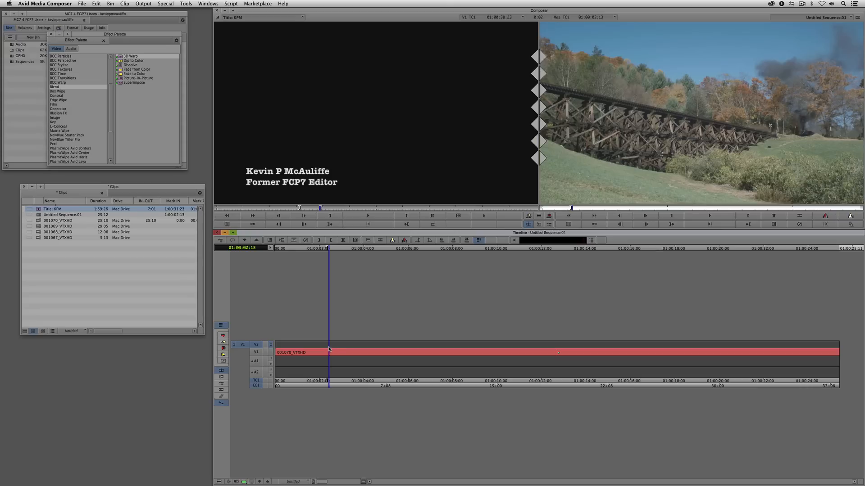
key(b)
Open the Effect Editor for the KPM title on V2 and promote the title to 3D
click(381, 353)
click(404, 352)
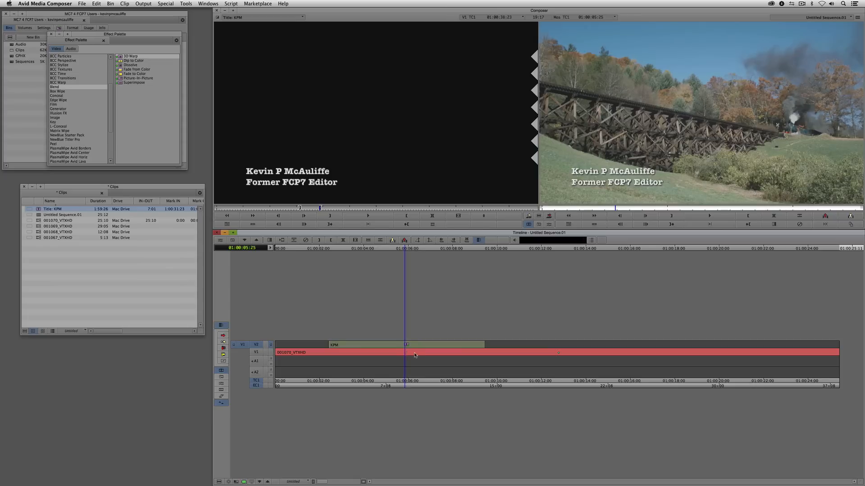
key(shift+F10)
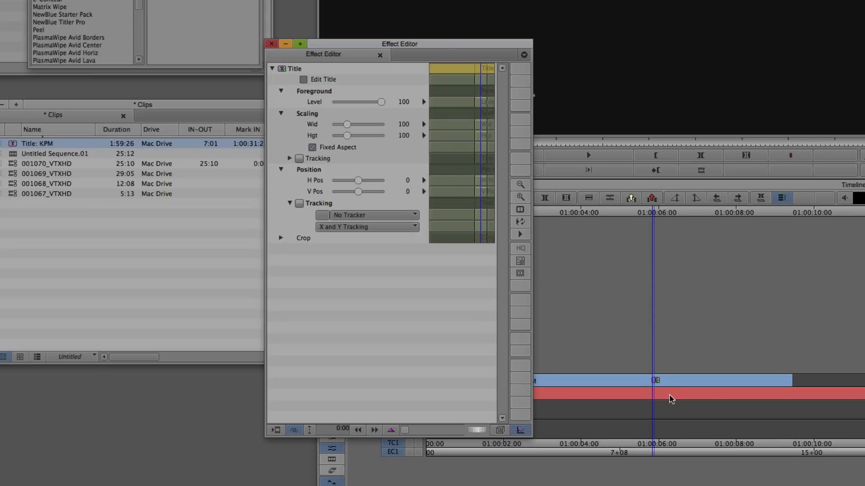
click(500, 431)
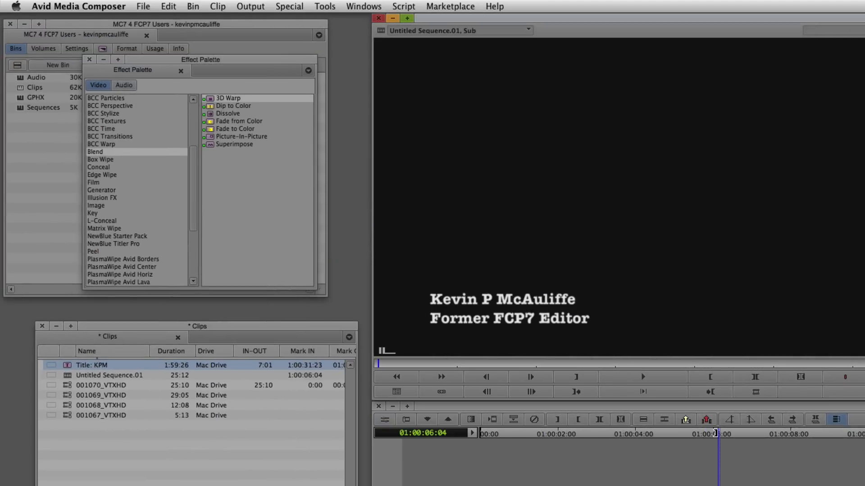
Apply 3D Warp to clip 001070_VTXHD on V1 and open its Effect Editor
drag(210, 99, 337, 359)
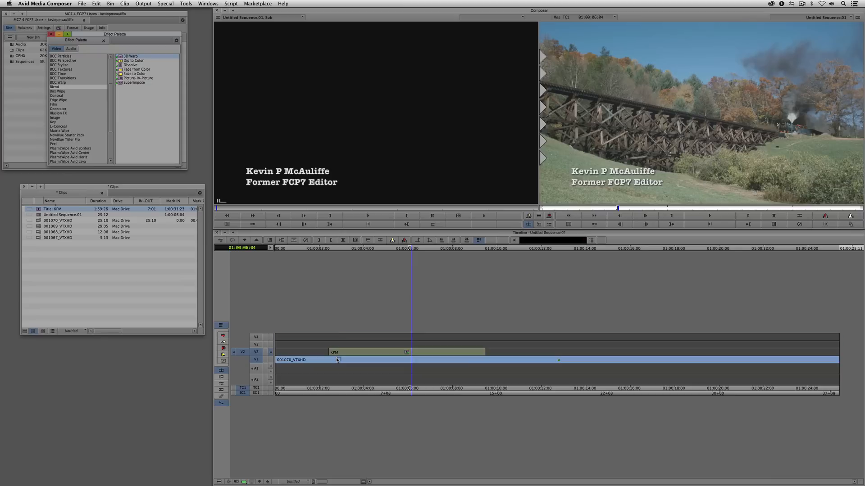
click(319, 387)
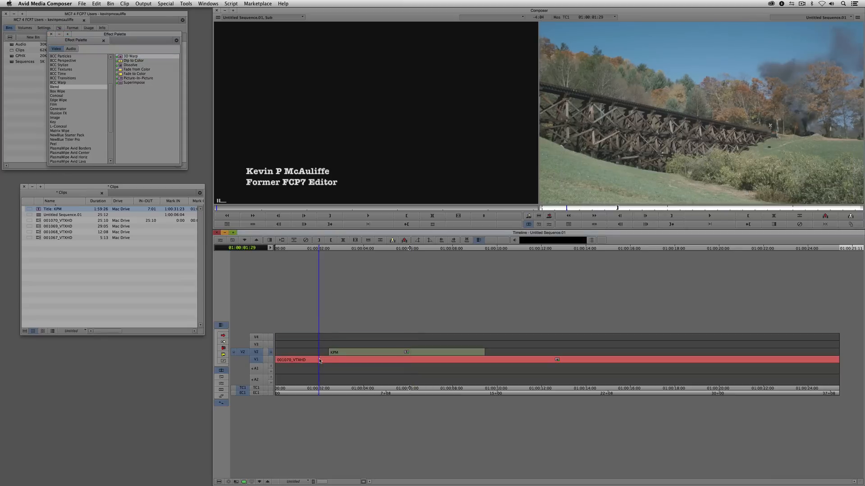
click(257, 353)
key(shift+F8)
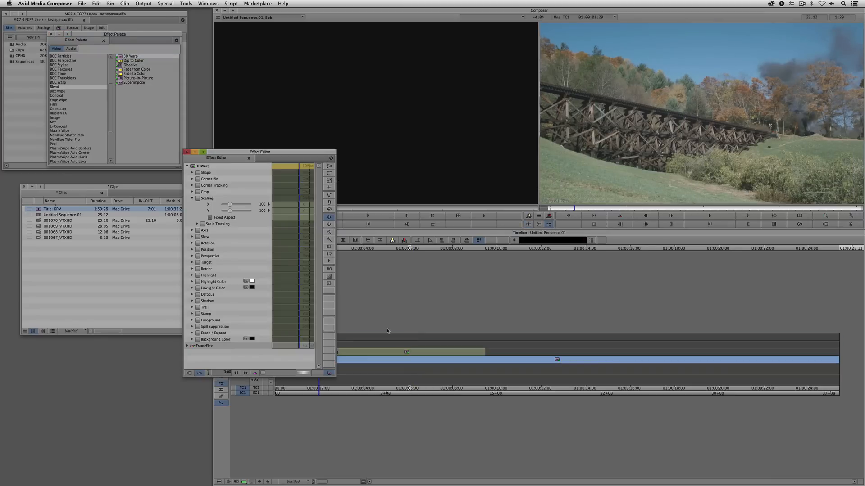
Add 3D Warp keyframes at the start and end of the clip, scale the end to 130, and leave effect mode
click(551, 208)
click(620, 216)
drag(677, 209, 860, 208)
click(619, 216)
click(207, 155)
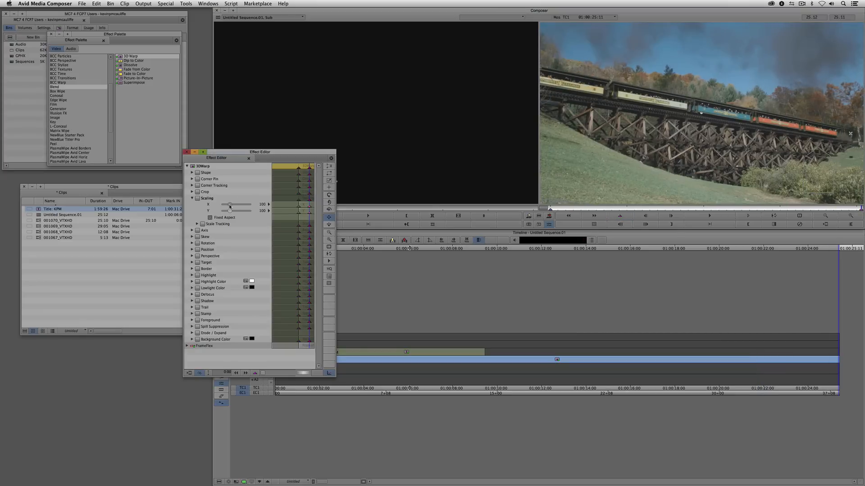
drag(230, 206, 231, 209)
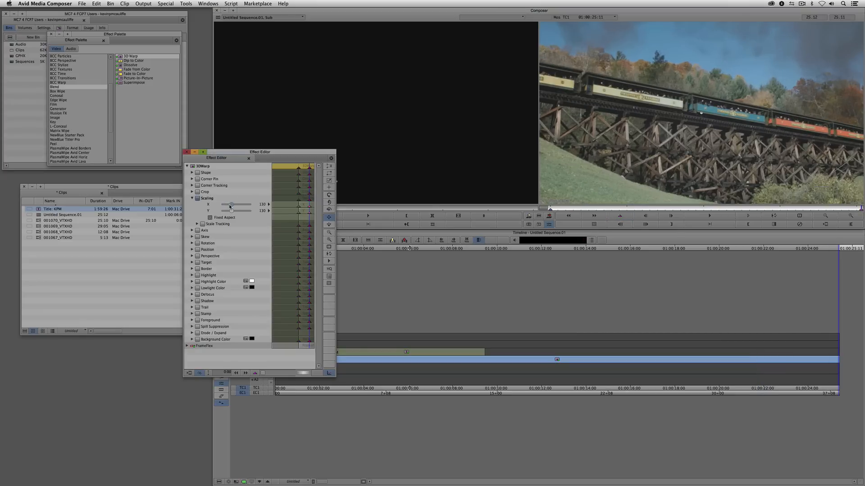
click(400, 350)
key(Escape)
Mark and copy the KPM title on V2, and overwrite the copy onto V3 from 01:00:06:13
click(390, 355)
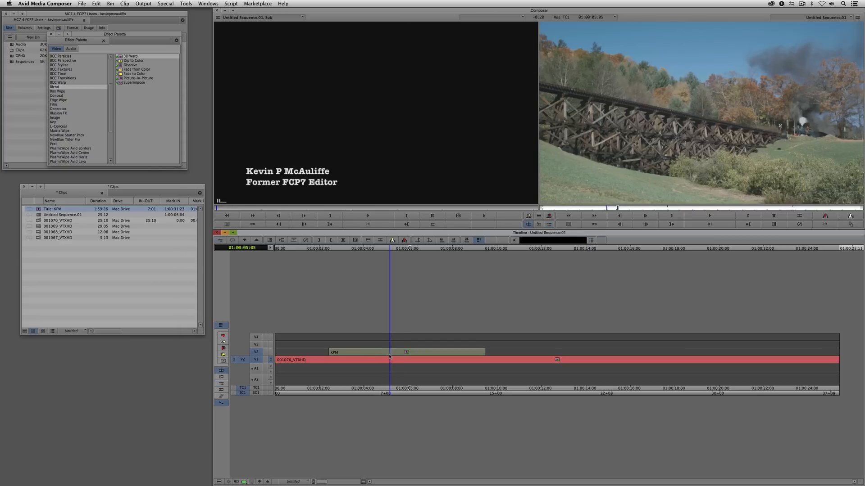
click(258, 360)
key(t)
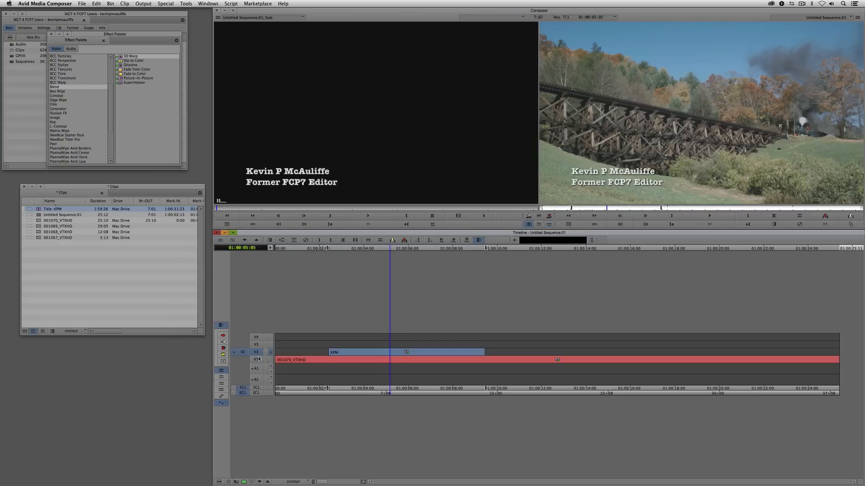
click(255, 344)
drag(406, 351, 418, 352)
key(i)
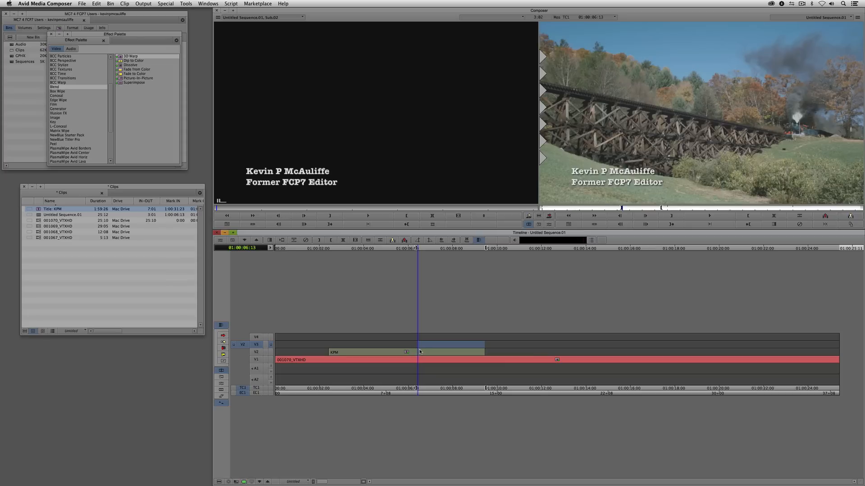
key(b)
Reposition the V3 title over the autumn trees in the upper right of the picture using the Effect Editor
click(460, 348)
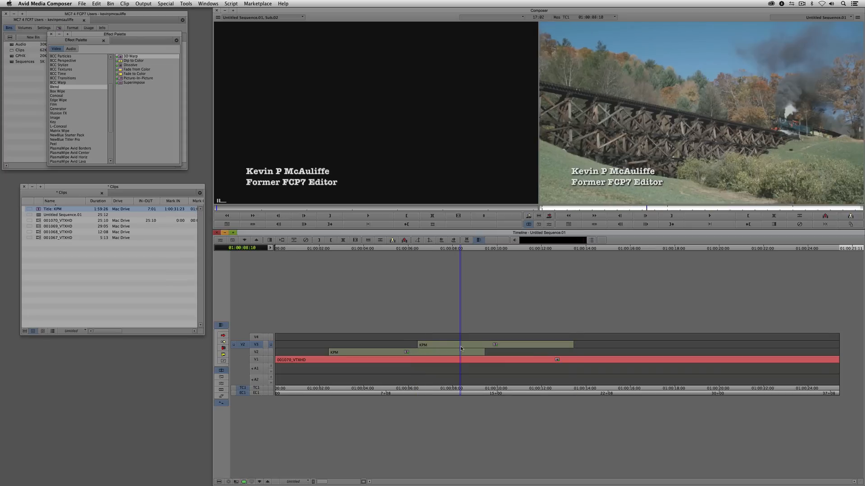
key(shift+F10)
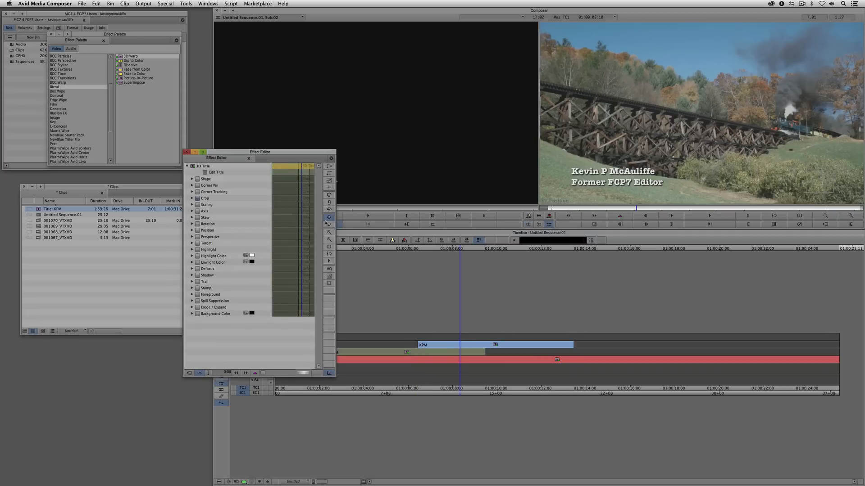
drag(587, 180, 717, 105)
click(459, 348)
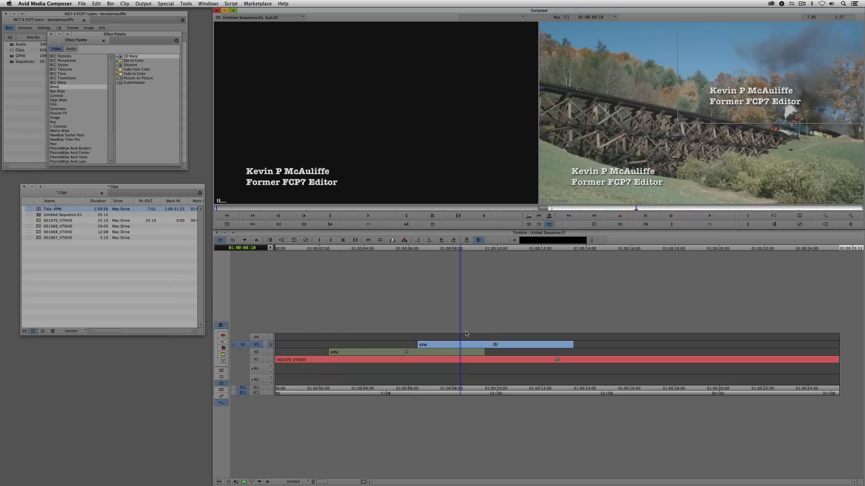
Mark and copy the KPM title on V3, and overwrite the copy onto V4 partway along the V3 title
key(t)
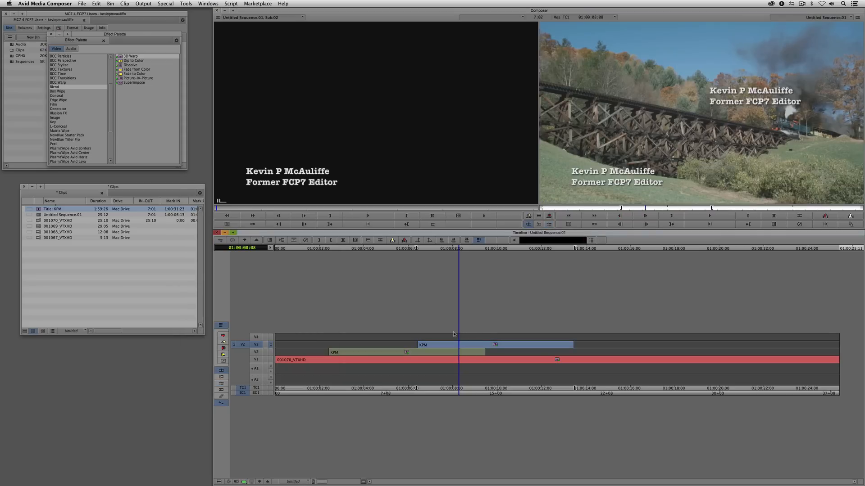
key(alt+c)
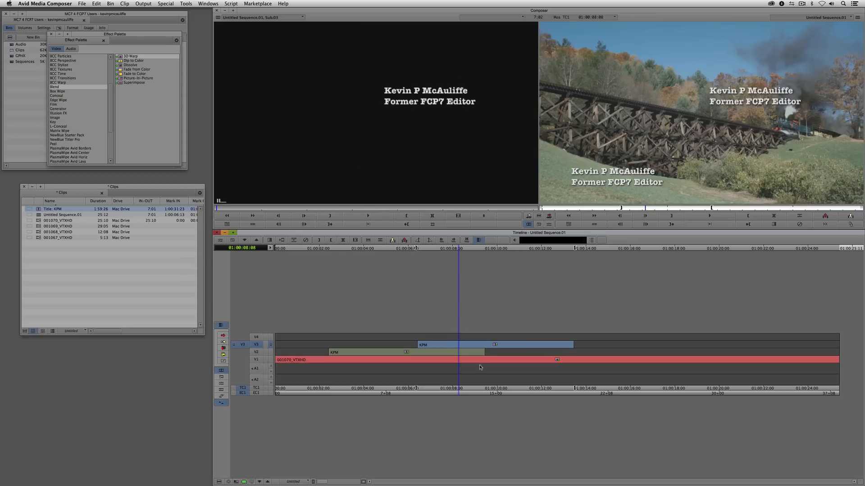
click(508, 344)
key(g)
click(255, 338)
key(b)
Set a mark at 01:00:19:00 and extend the titles on V2, V3 and V4 to it
drag(611, 348, 544, 346)
drag(648, 356, 697, 351)
key(i)
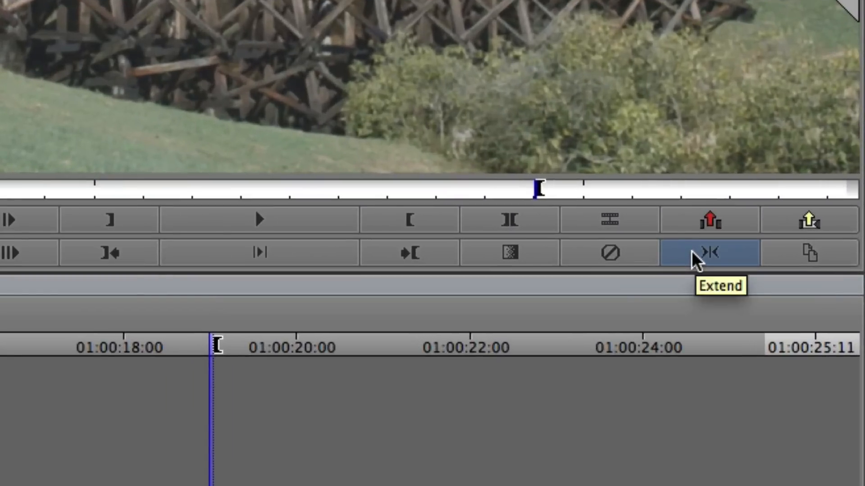
click(696, 259)
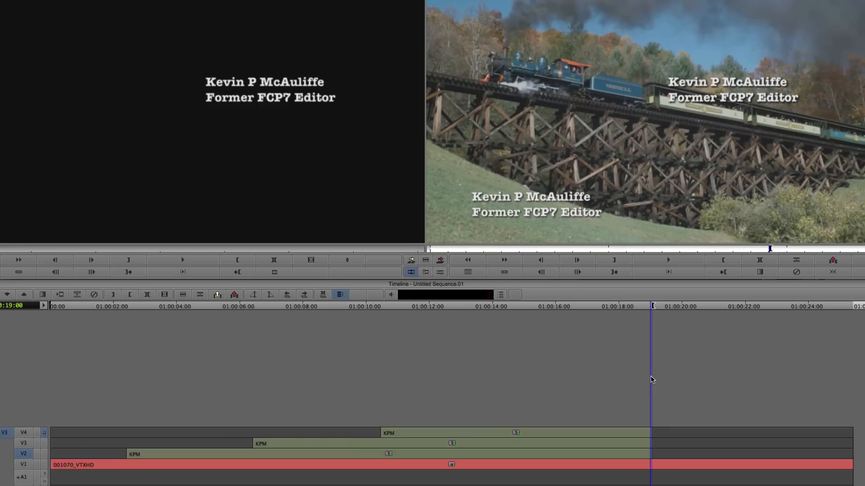
Reposition the V4 title over the trees in the upper left of the picture using the Effect Editor
click(546, 441)
key(shift+F10)
click(613, 437)
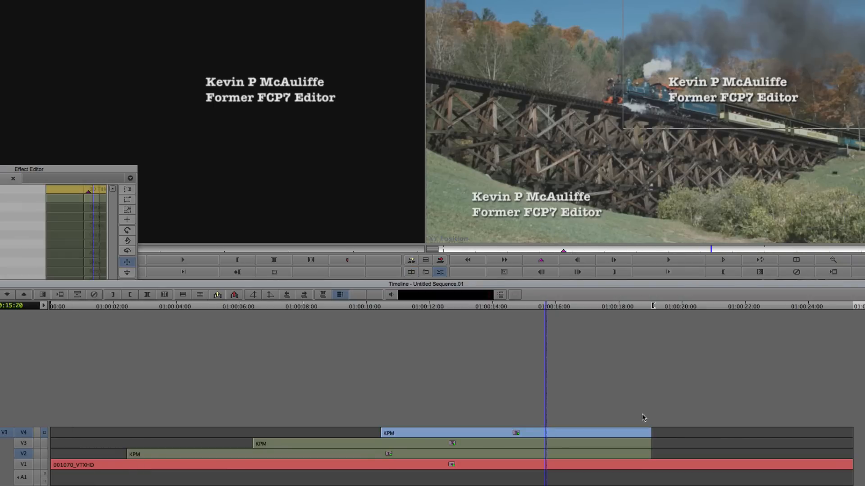
drag(760, 67, 584, 42)
click(563, 250)
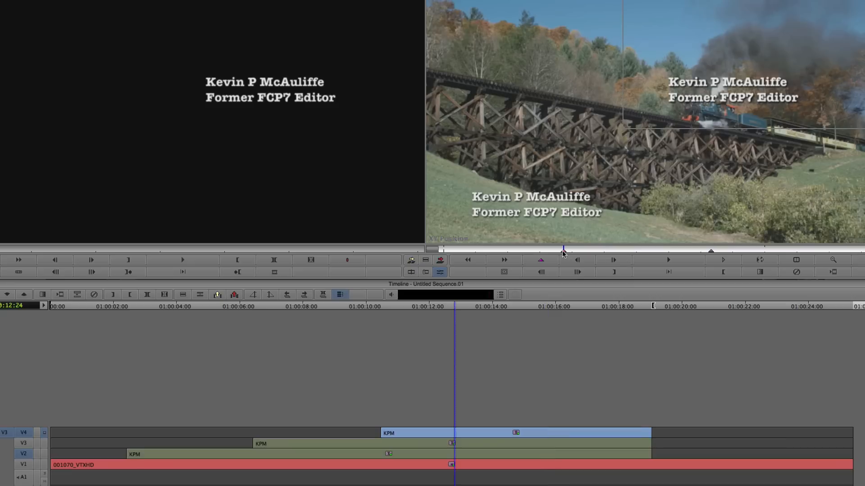
Check the V3 and V2 titles, leave effect editing, and play back the sequence with all three layered titles
click(482, 445)
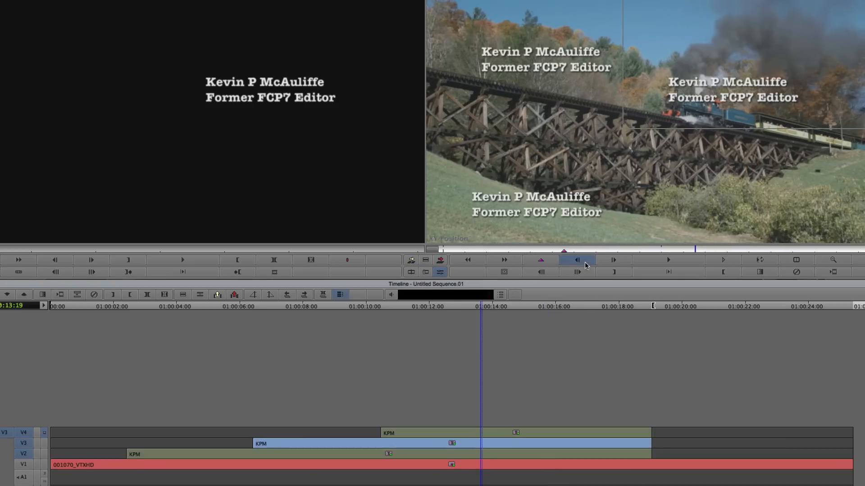
click(388, 454)
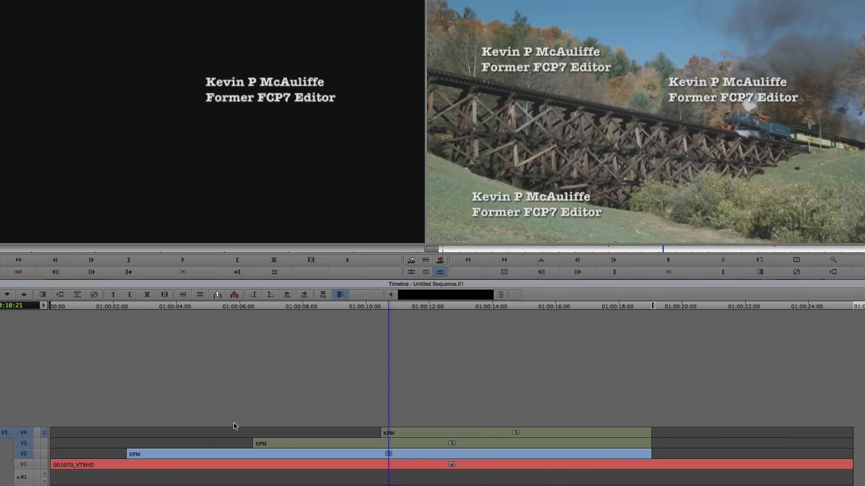
key(Escape)
drag(82, 454, 25, 451)
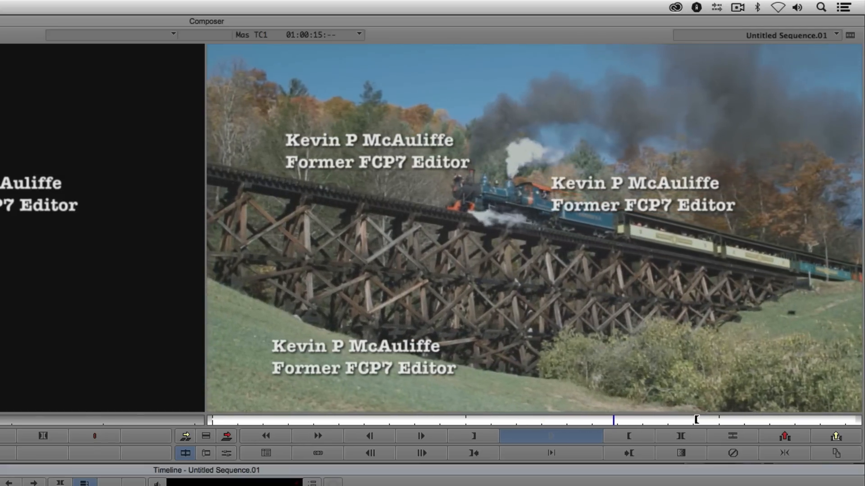
key(space)
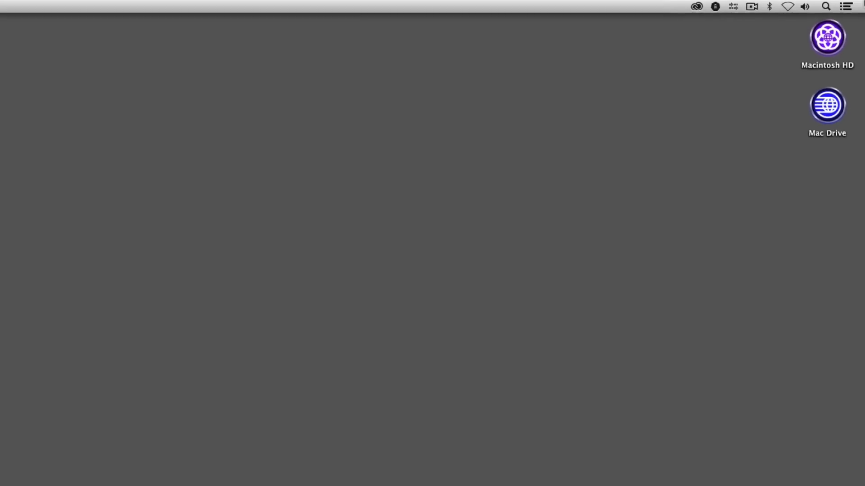
Switch to Final Cut Pro and delete the existing sequence from the project
key(super+Tab)
key(super+Tab)
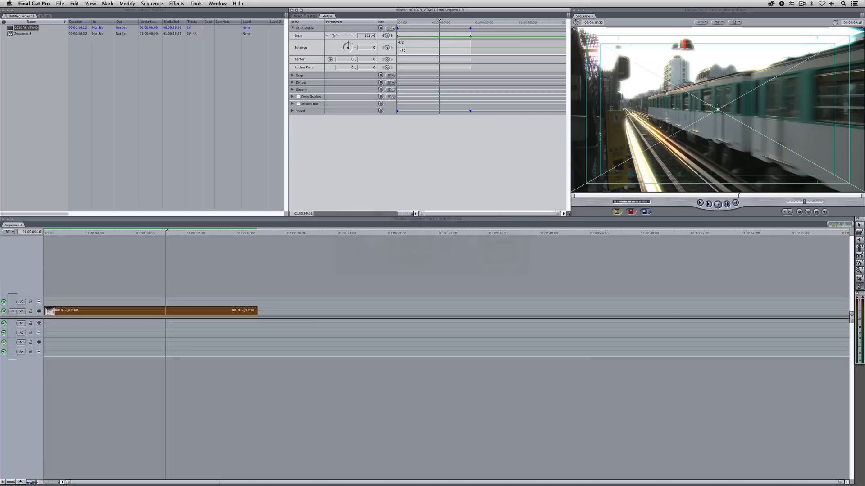
click(11, 34)
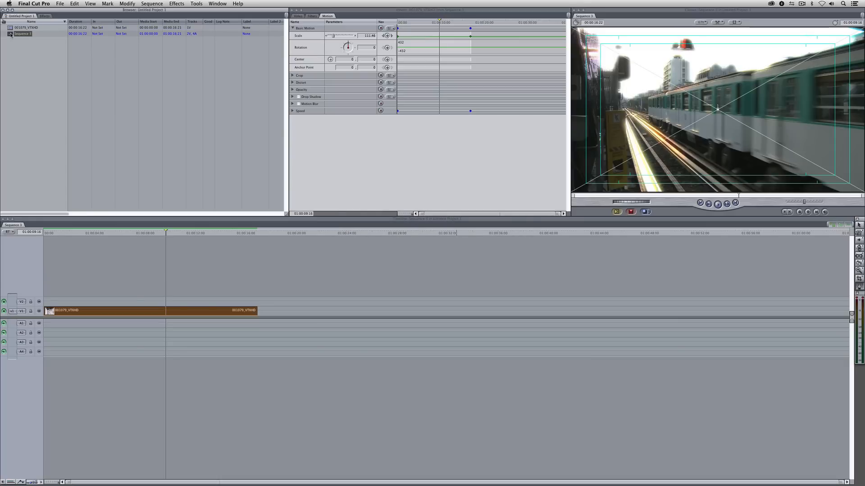
key(Delete)
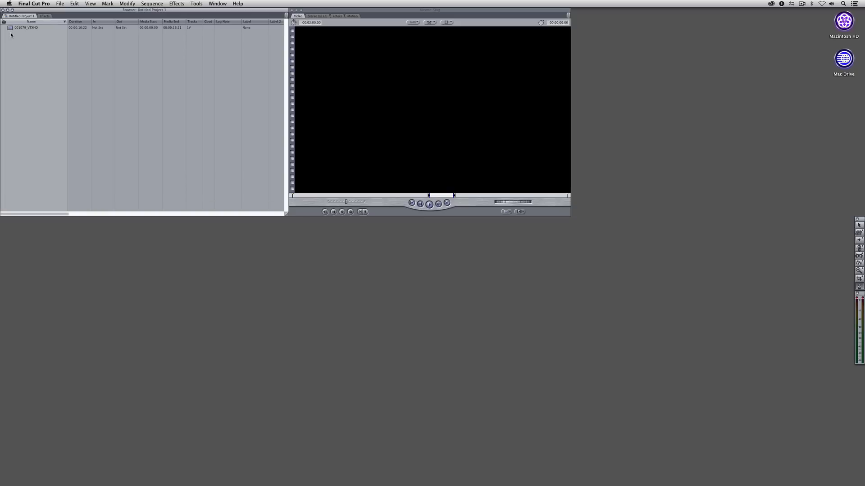
Create and open a new sequence, and place clip 001079_VTXHD at its start on V1
click(60, 4)
mouse_move(72, 17)
click(148, 18)
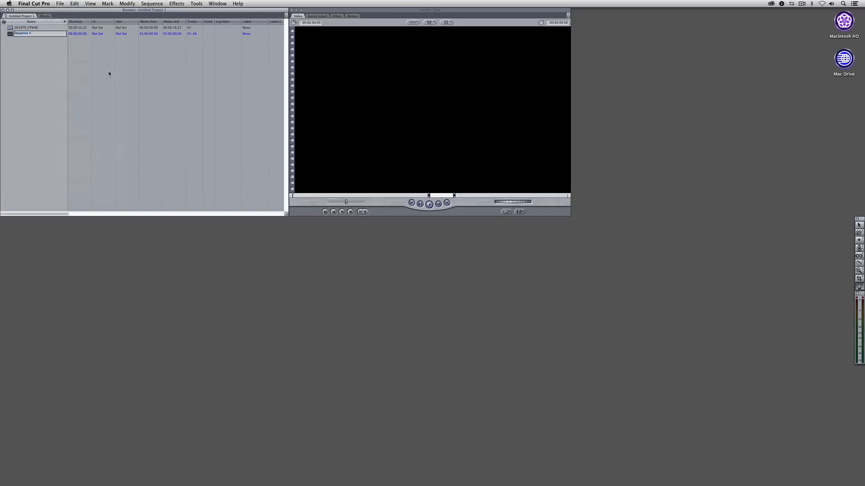
double_click(13, 34)
drag(23, 28, 50, 310)
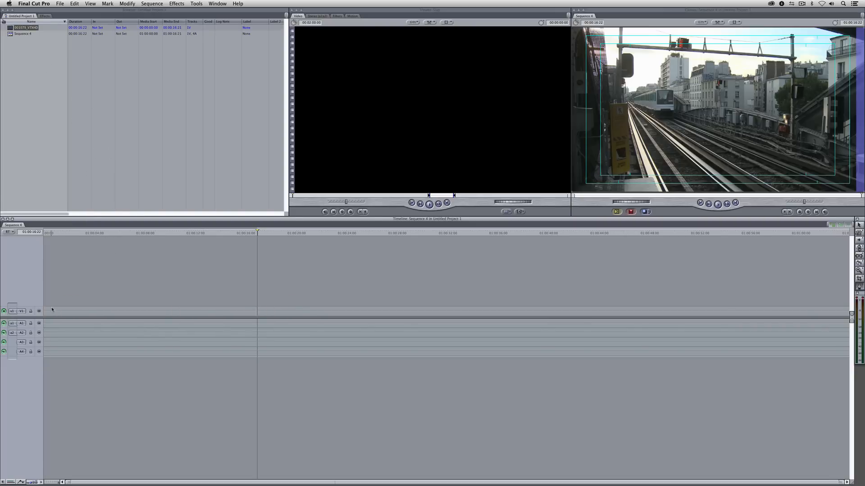
Import the file 001060_VTXHD.mov from the On The Move folder into the project
right_click(41, 73)
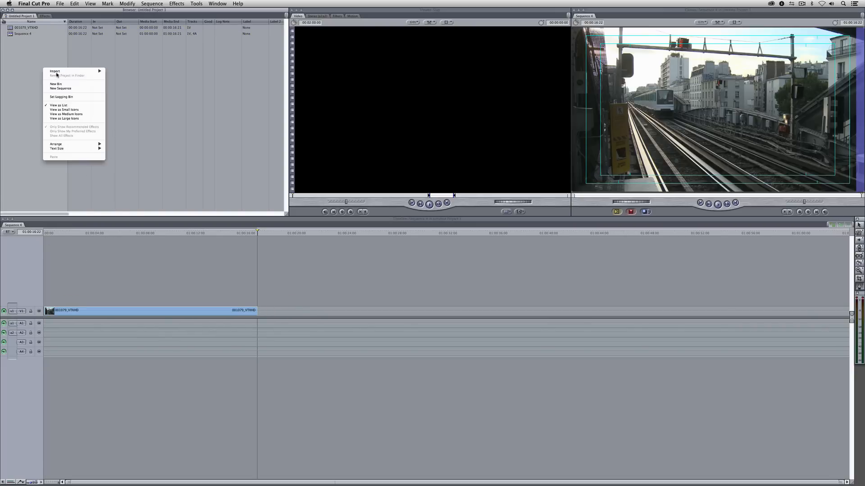
click(120, 74)
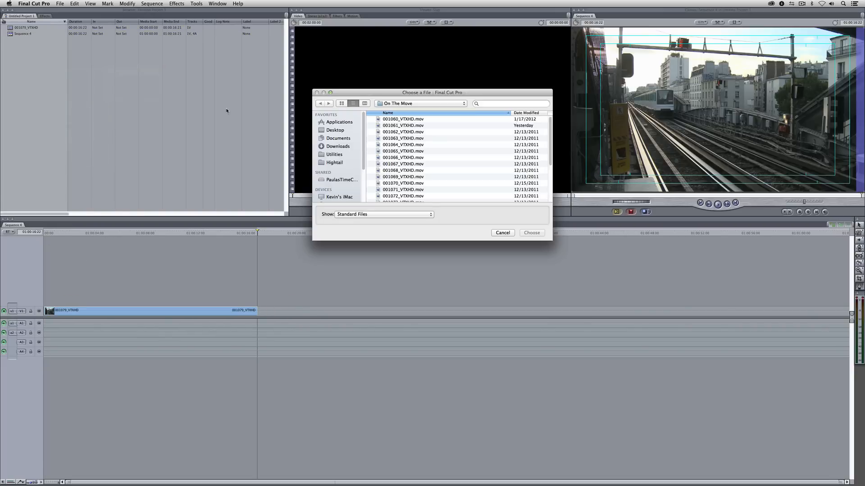
click(382, 119)
click(531, 233)
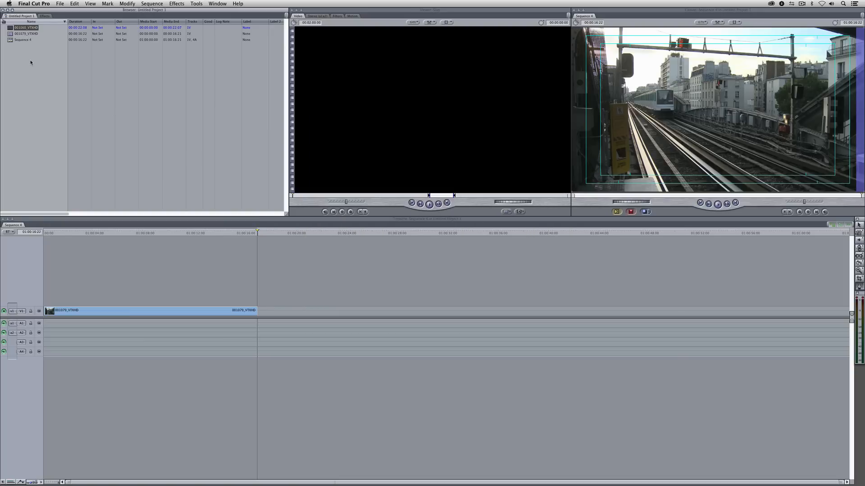
Arrange 001060_VTXHD on V1 as the background, with 001079_VTXHD on V2 starting slightly after it
drag(11, 28, 46, 295)
mouse_move(95, 308)
mouse_down()
mouse_move(89, 287)
mouse_move(84, 310)
mouse_up()
drag(91, 233, 144, 235)
drag(105, 301, 135, 301)
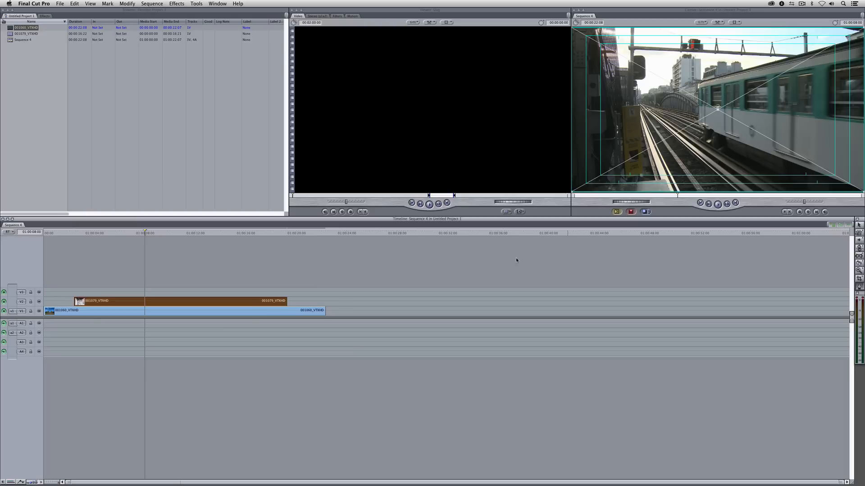
At the V2 clip's first frame, scale it to 30, place it outside the frame's left edge, keyframe its Center, and view the canvas at 50%
drag(110, 235, 74, 234)
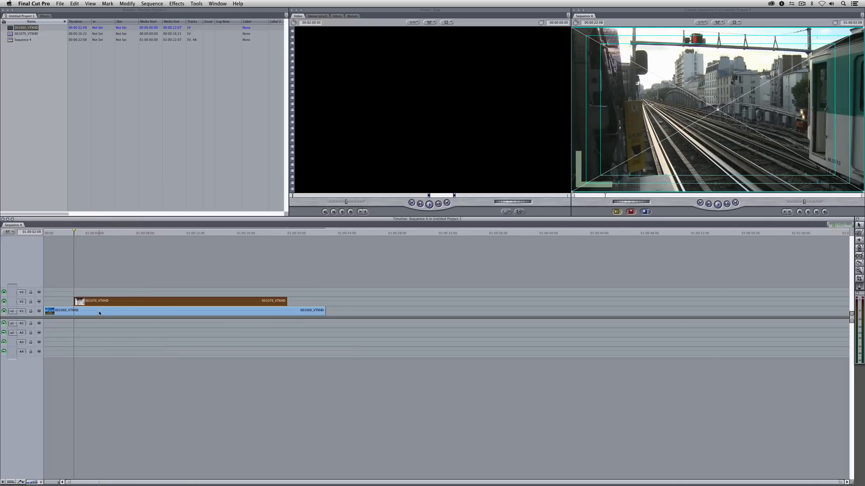
double_click(99, 303)
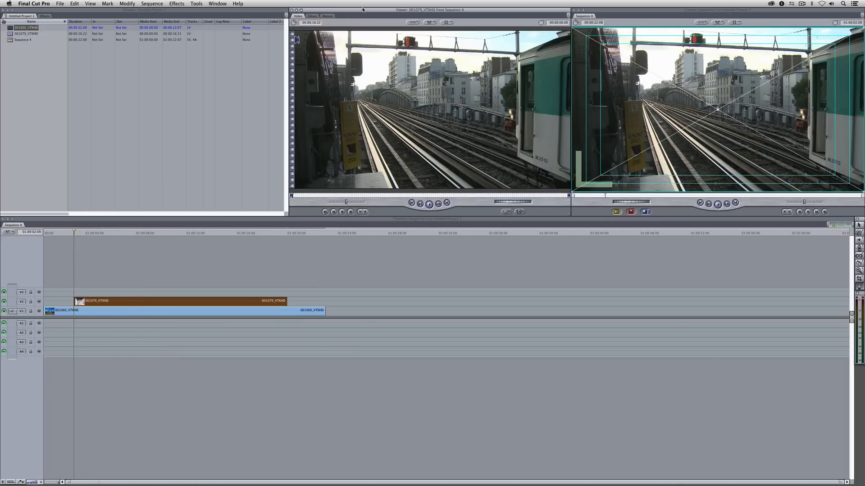
click(331, 16)
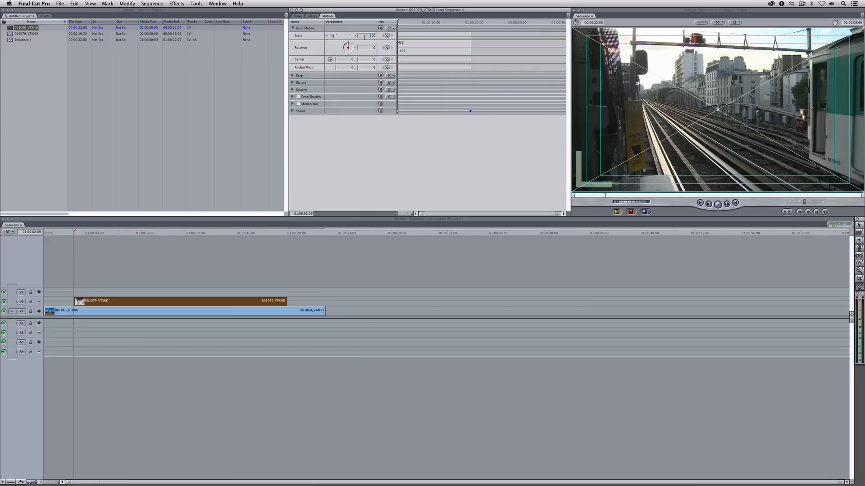
key(Return)
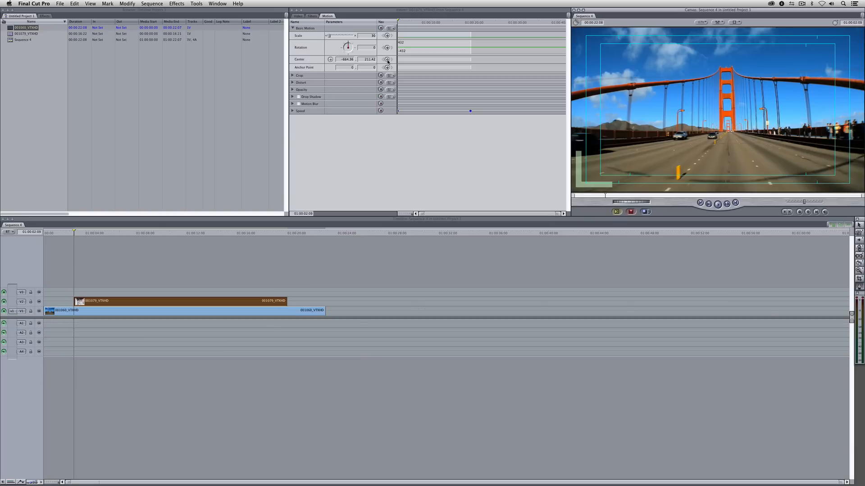
click(382, 115)
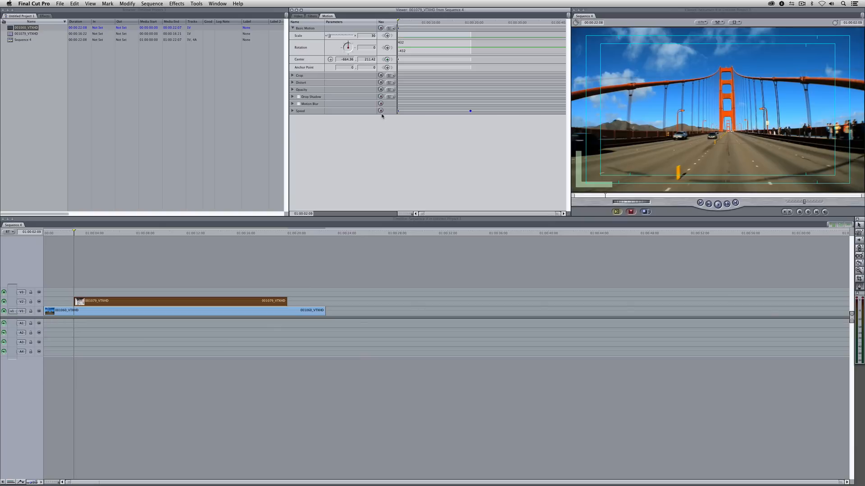
click(702, 23)
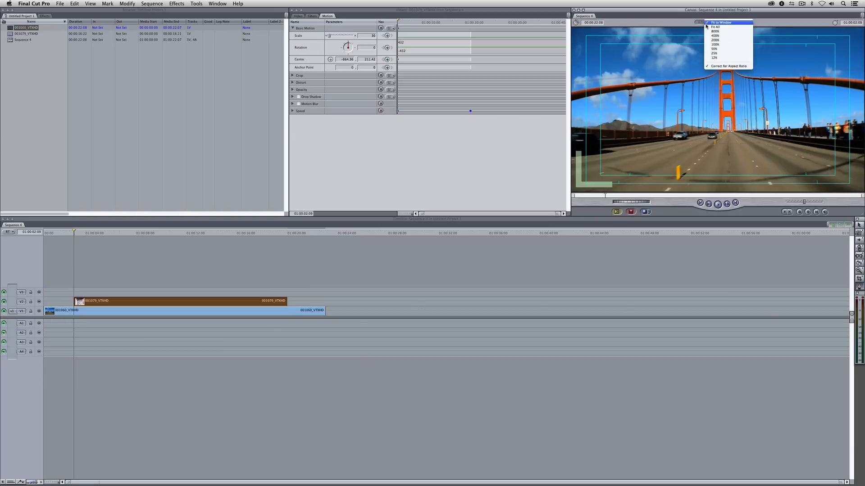
click(713, 49)
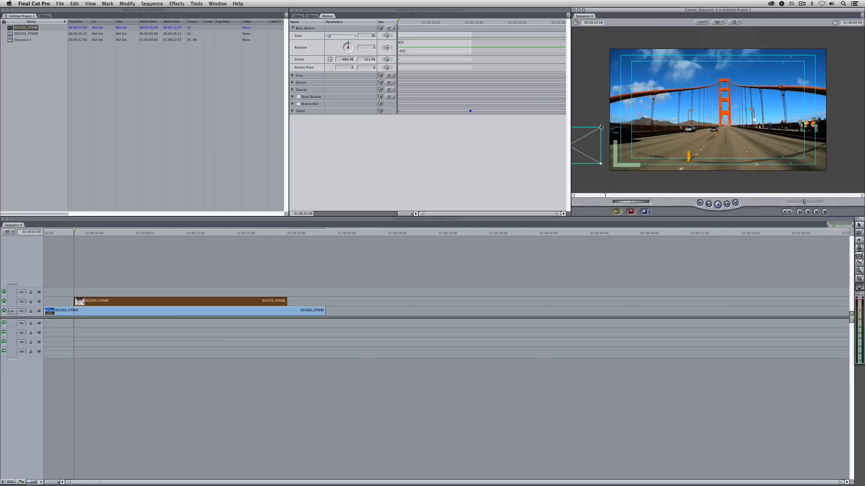
At the V2 clip's last frame, move its picture straight across to outside the frame's right edge as the end position keyframe
drag(199, 231, 286, 231)
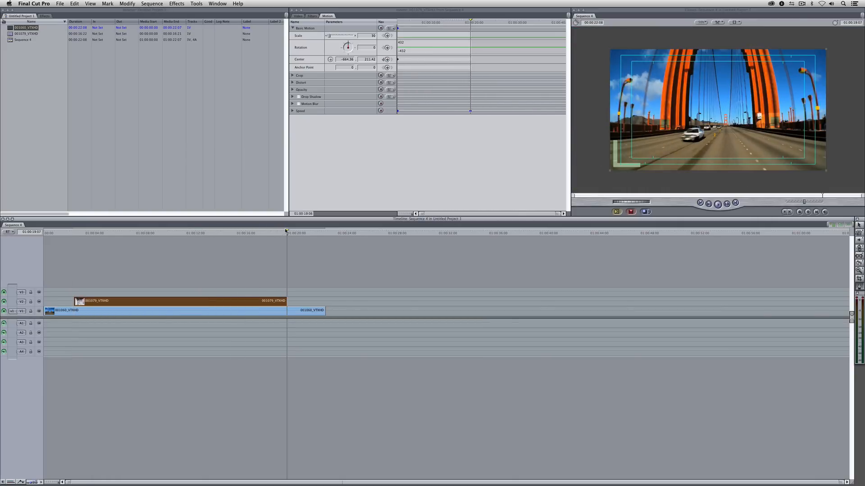
key(Left)
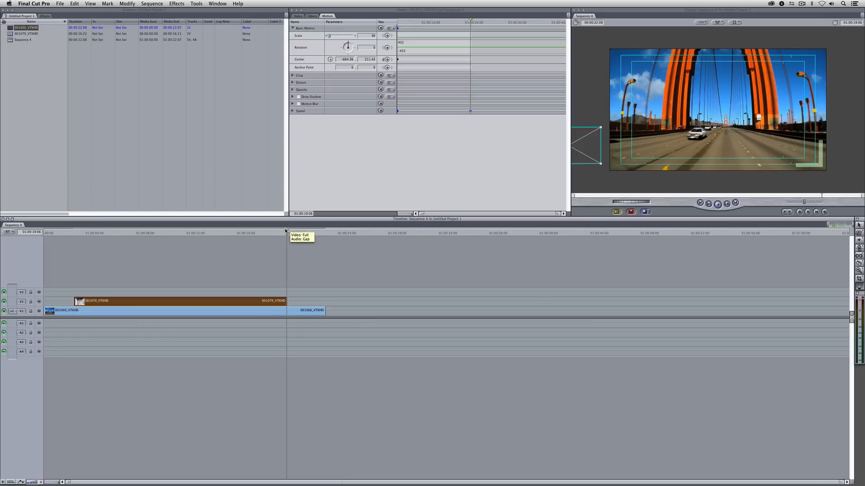
key(Right)
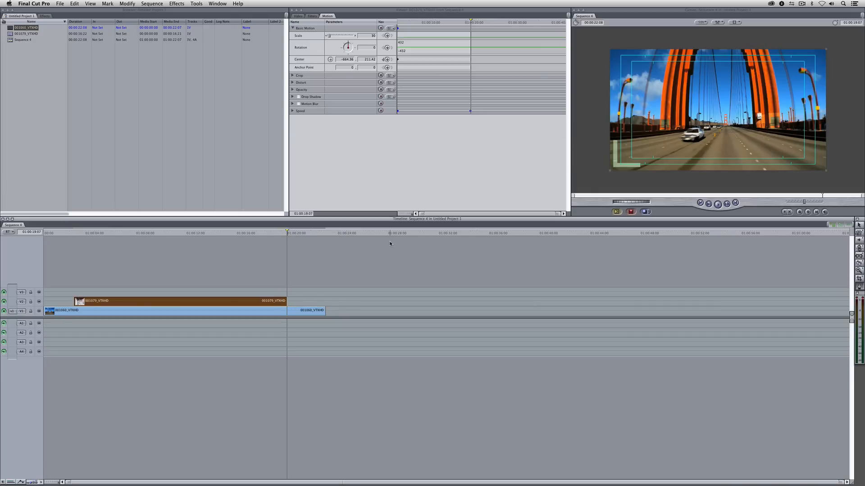
key(Left)
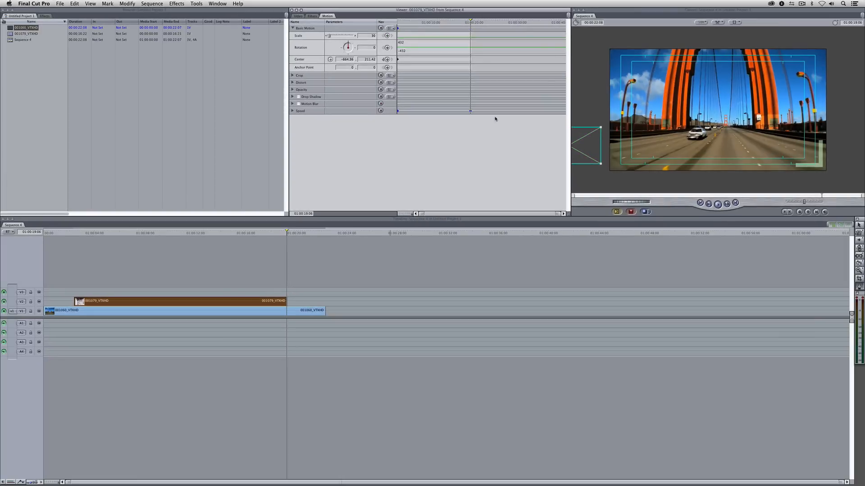
drag(581, 150, 850, 153)
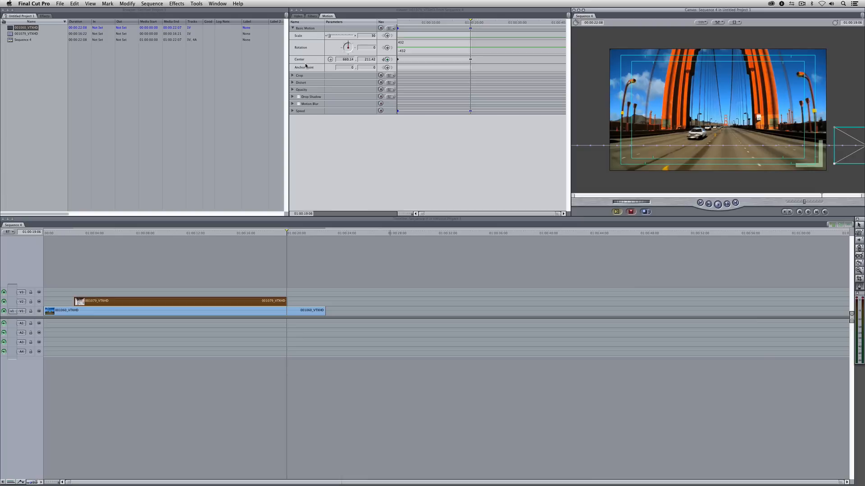
At 01:00:10:17, move the small train picture to the upper left of the bridge tower as a middle keyframe, and scrub the motion
click(434, 22)
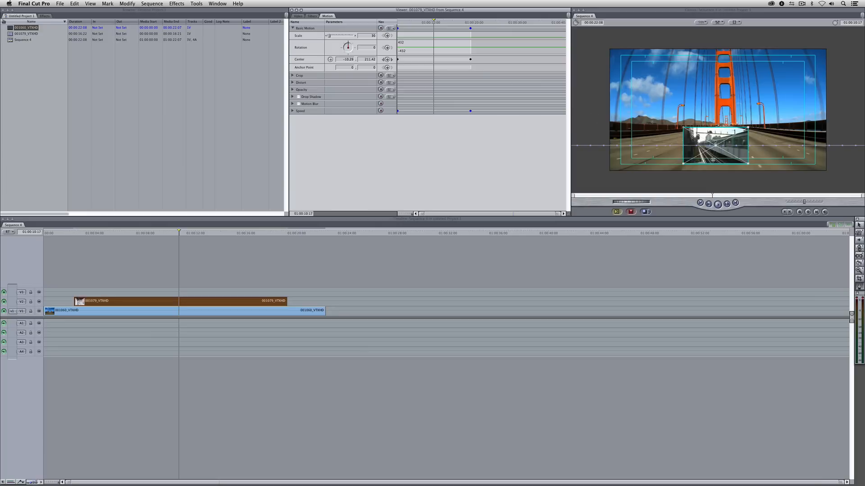
drag(713, 160, 686, 93)
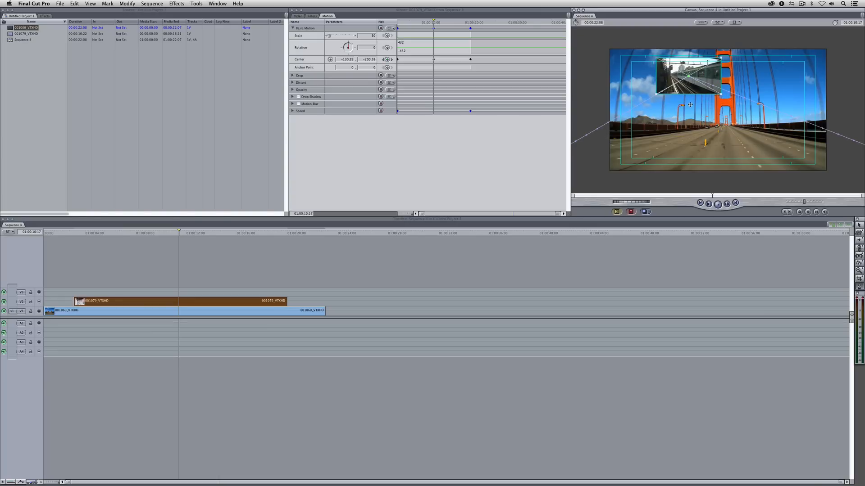
drag(221, 236, 226, 235)
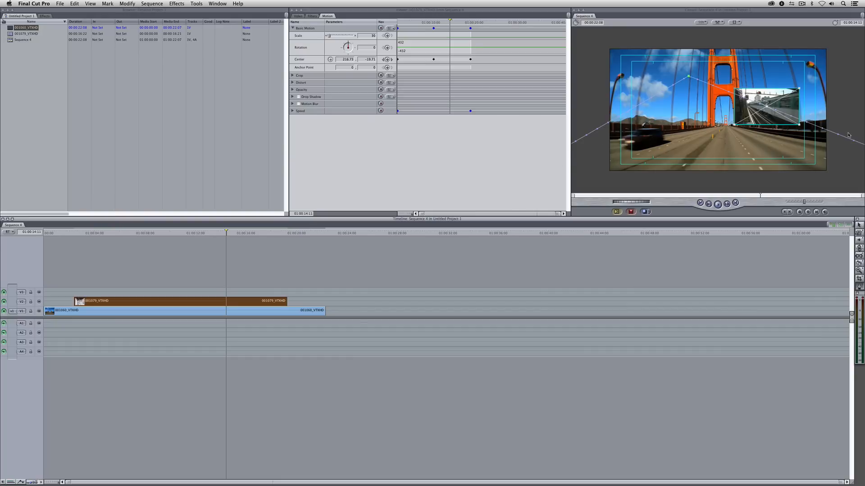
Play and scrub through the picture-in-picture move to examine the change of direction at the middle keyframe
click(115, 232)
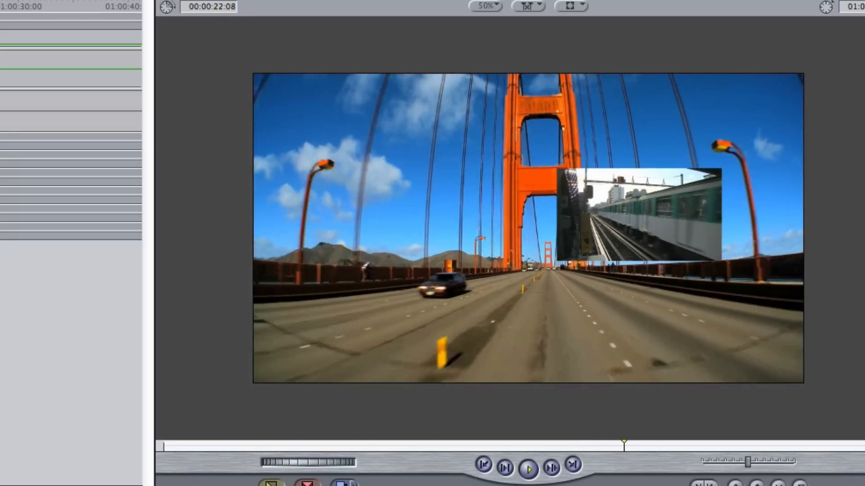
key(space)
drag(652, 447, 557, 447)
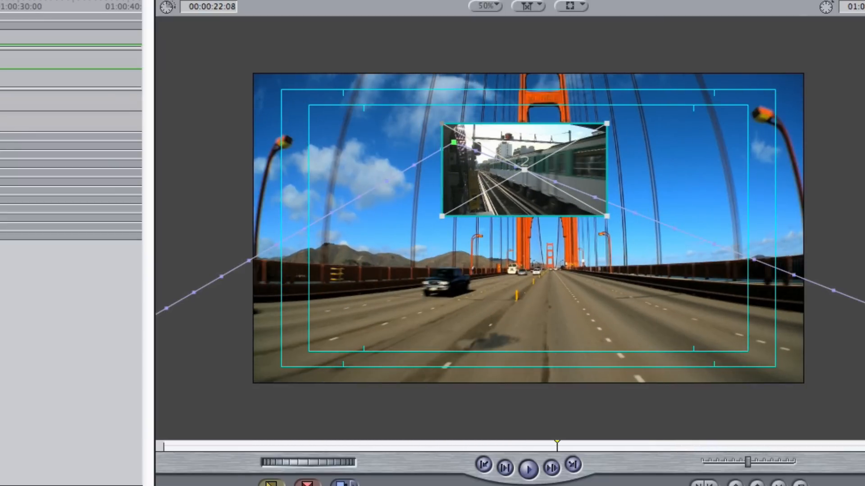
drag(557, 447, 636, 447)
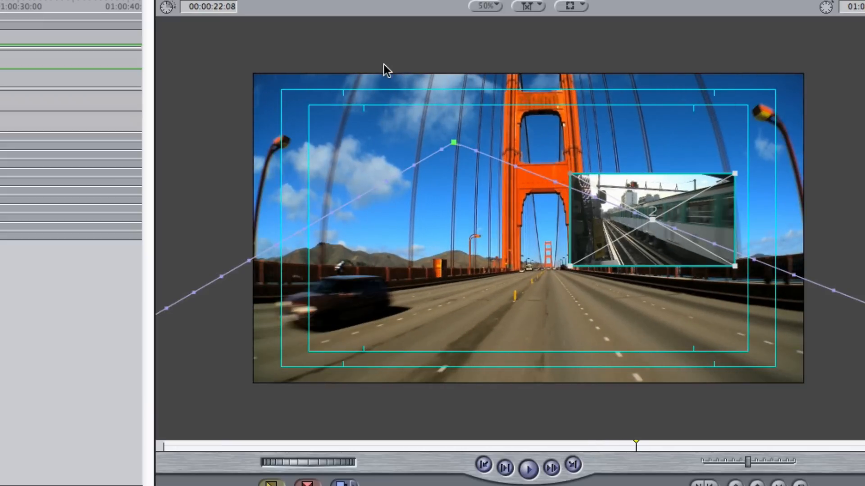
Set the middle motion path point to Ease In/Ease Out, level its curve handles horizontally, and play back the move
right_click(454, 143)
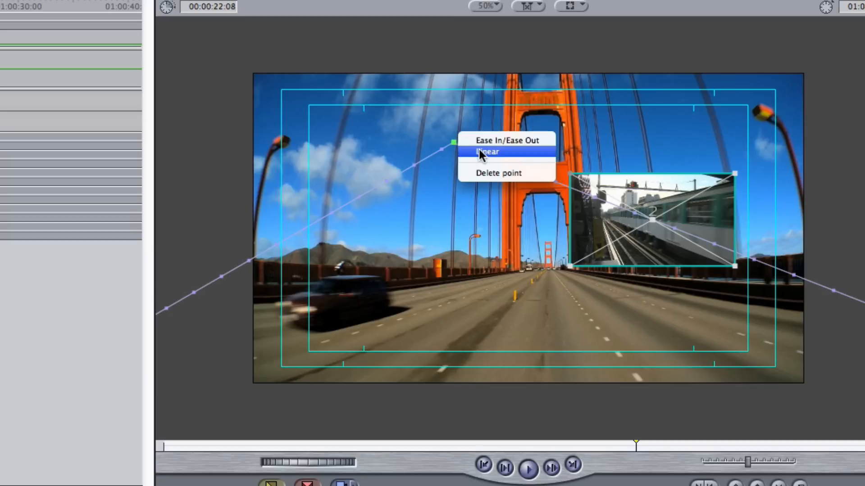
click(488, 141)
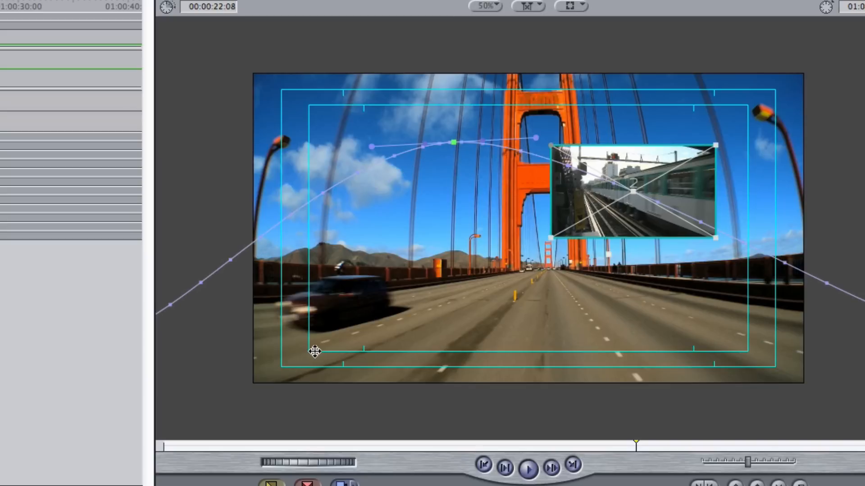
mouse_move(372, 147)
mouse_down()
mouse_move(372, 158)
mouse_move(357, 147)
mouse_move(366, 136)
mouse_move(379, 142)
mouse_up()
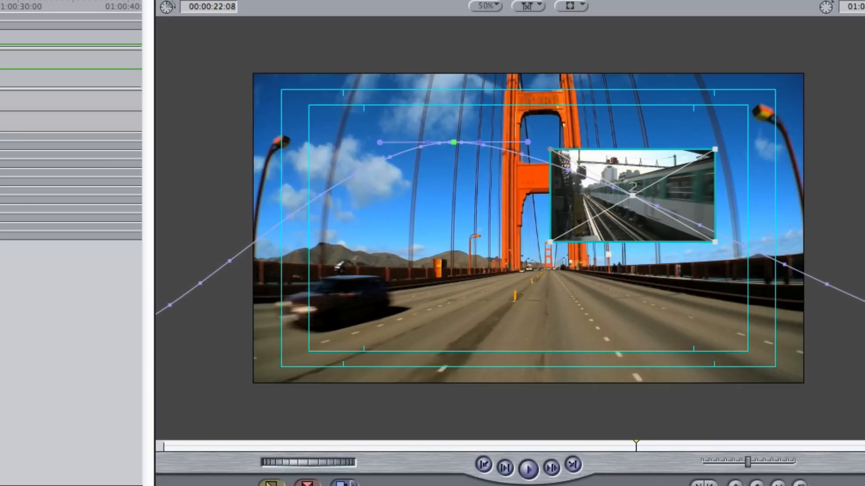
key(space)
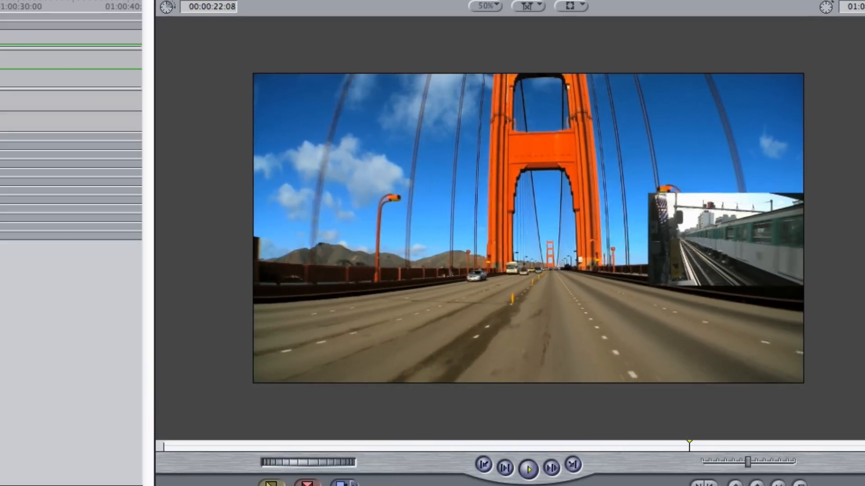
Stop playback and import Rampant_HipHop_Vol 02_Go Crazy_30.wav from the Go Crazy folder within Footage > Music > Dirty South
key(space)
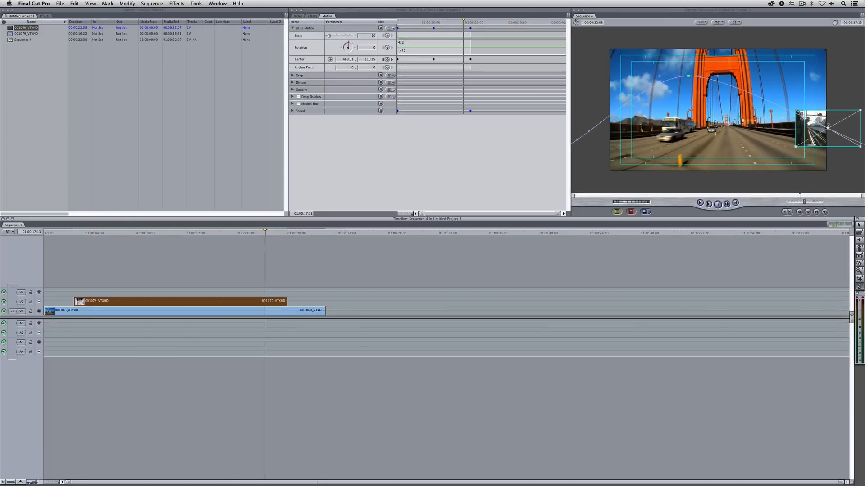
key(super+i)
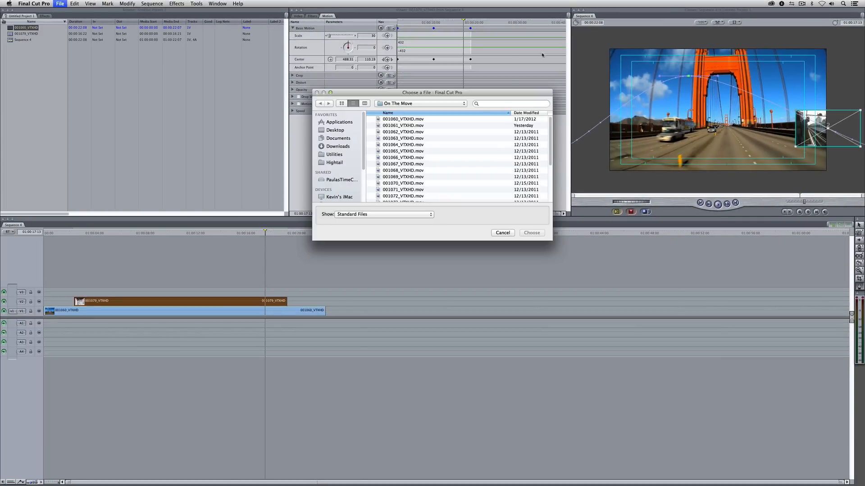
click(399, 104)
click(405, 111)
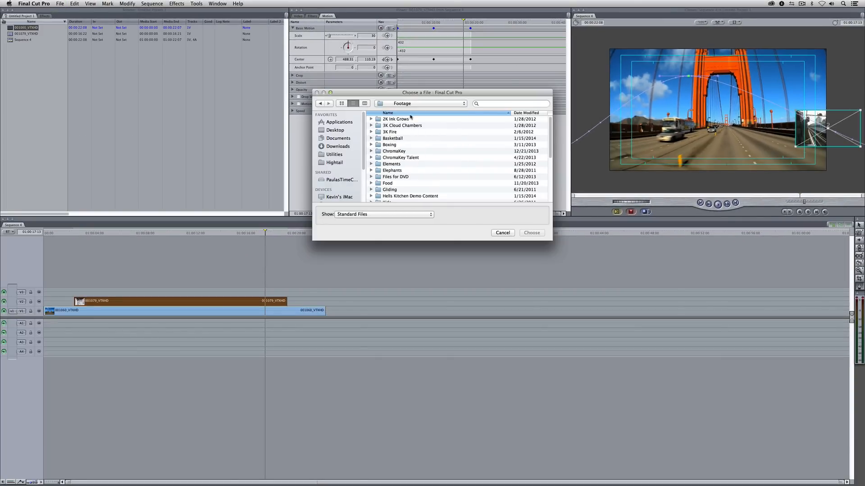
scroll(412, 169, down, 5)
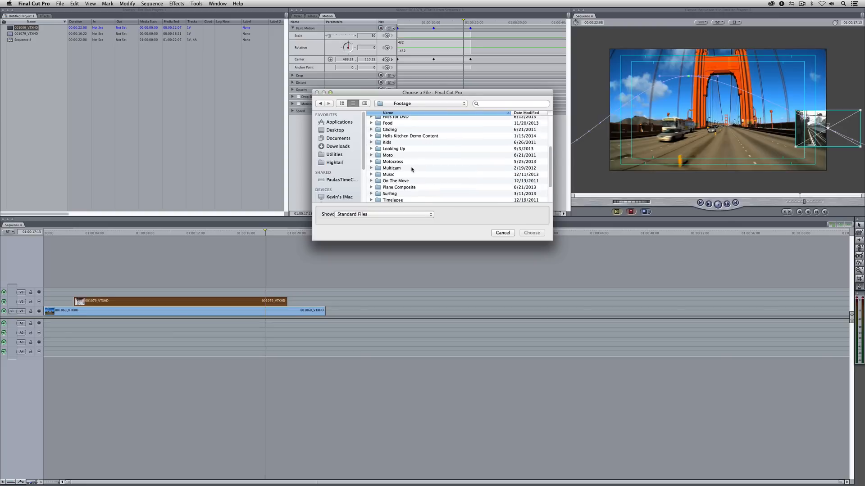
double_click(392, 176)
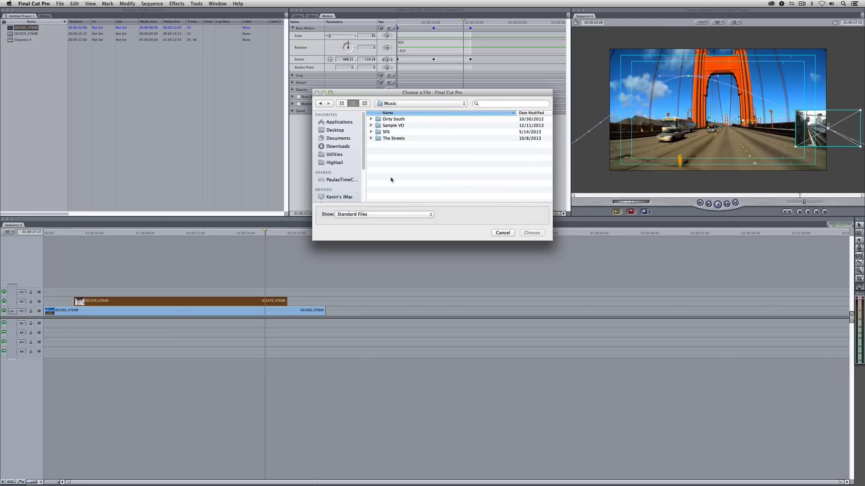
double_click(395, 120)
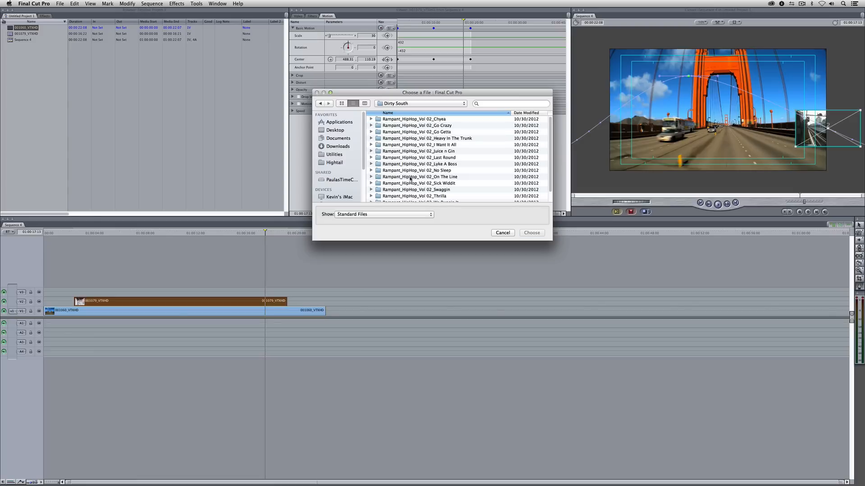
double_click(419, 125)
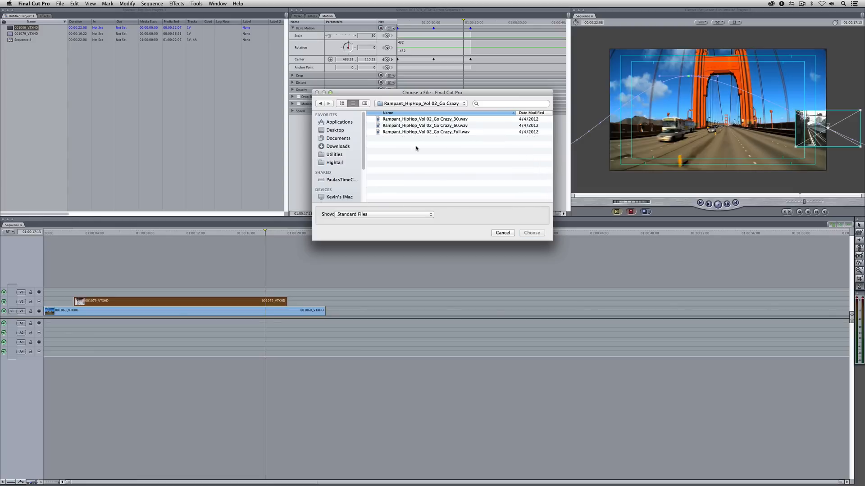
click(423, 119)
click(531, 233)
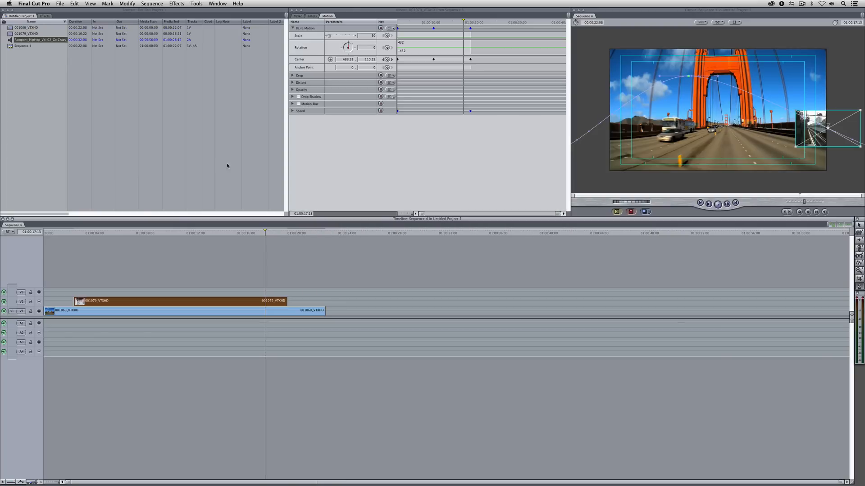
Import Sample VO.aiff from the Sample VO folder inside the Music folder
right_click(46, 74)
mouse_move(56, 78)
click(154, 80)
click(422, 104)
click(433, 134)
click(427, 106)
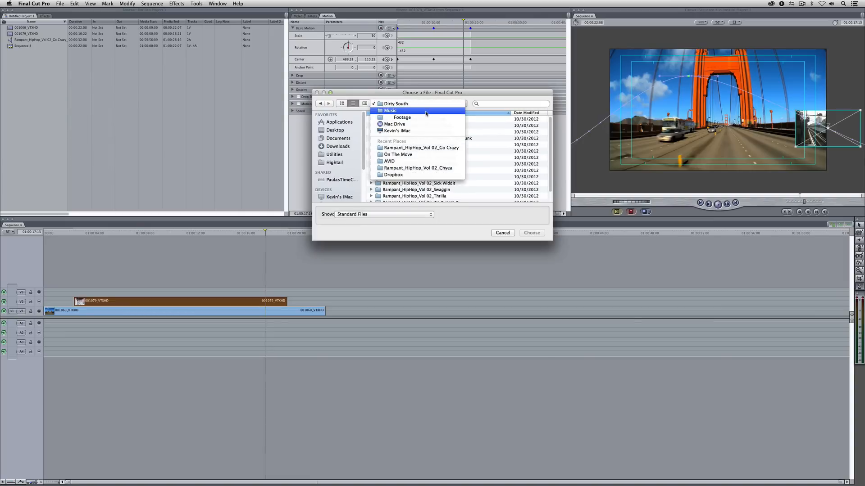
click(427, 119)
click(395, 126)
double_click(394, 126)
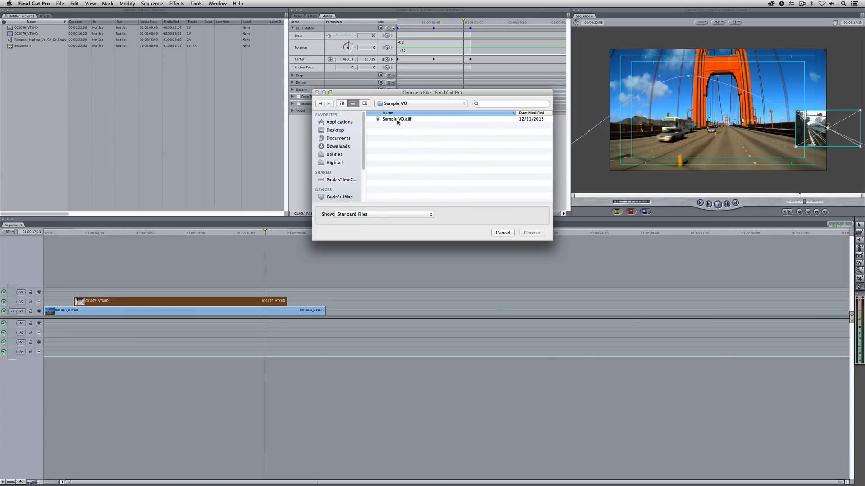
double_click(368, 119)
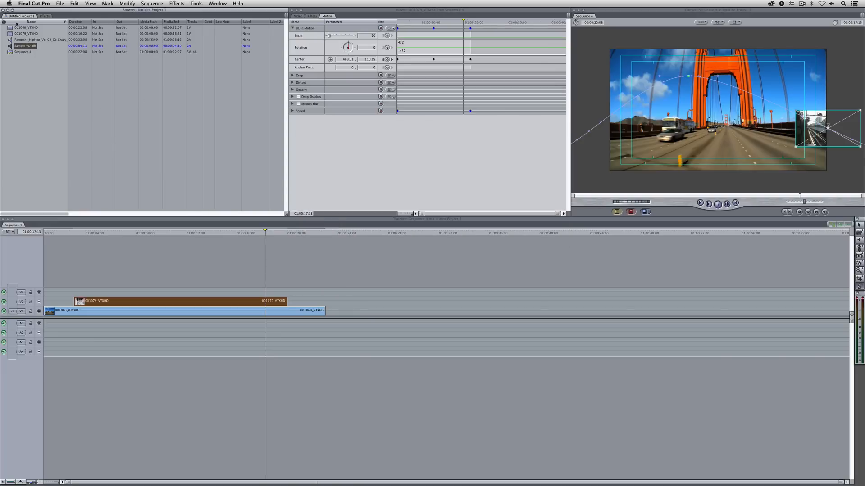
Place Sample VO.aiff on A1 and A2 below the start of the V2 clip, and unlink its stereo pair to delete the A2 half
drag(12, 46, 79, 321)
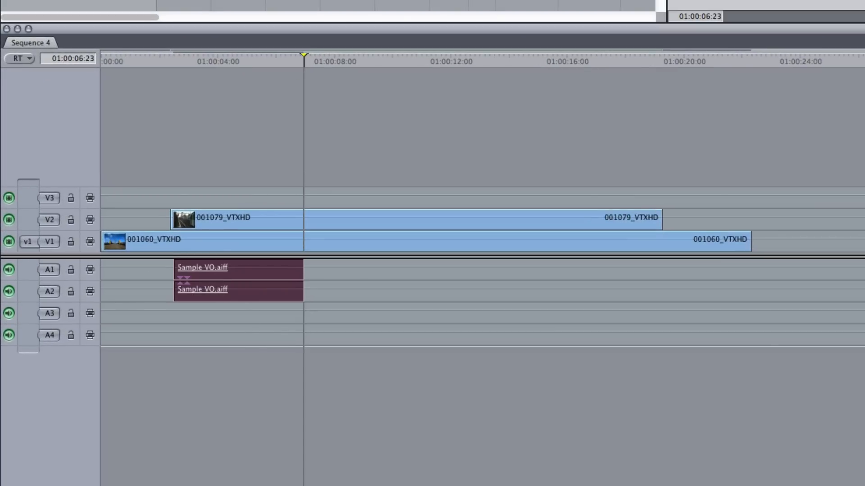
key(alt+l)
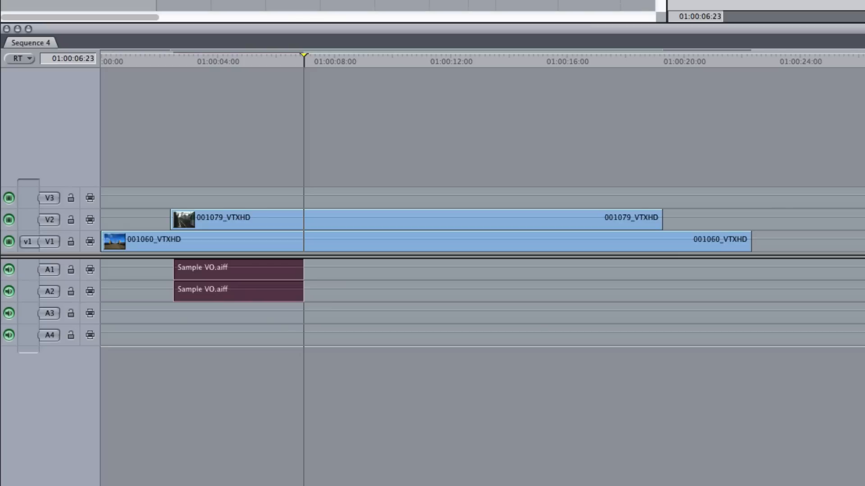
click(239, 294)
super+click(239, 294)
key(Delete)
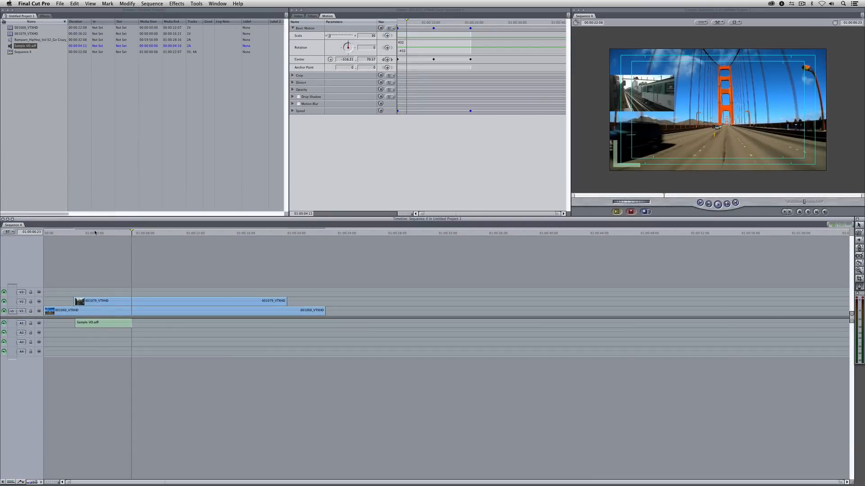
Center the A1 voice-over by setting its pan to 0, and play the sequence to listen to it
click(77, 233)
key(space)
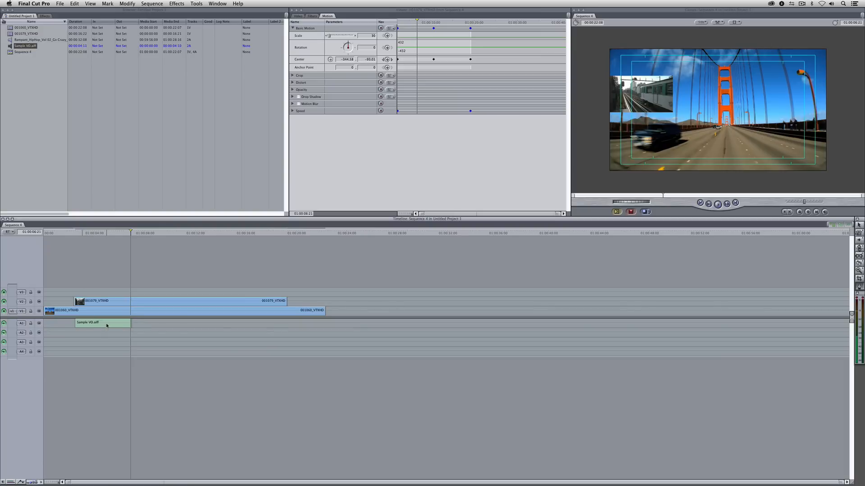
double_click(106, 323)
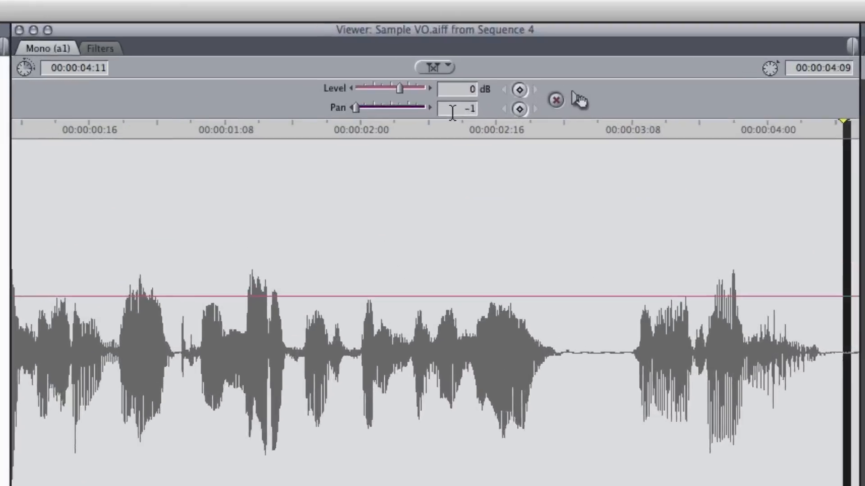
click(436, 36)
text(0)
key(Return)
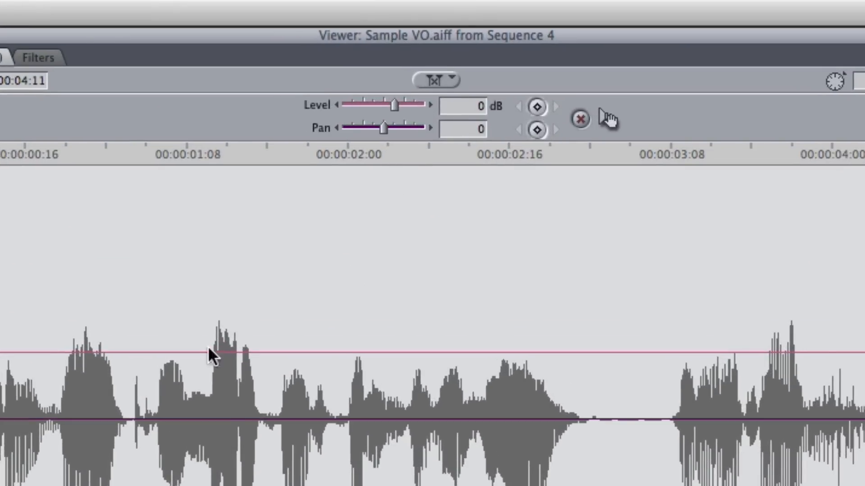
key(space)
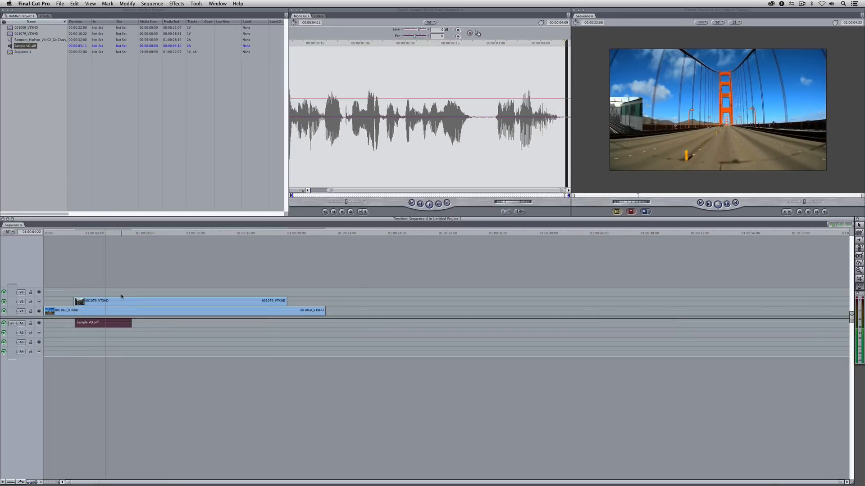
key(space)
Shift the voice-over on A1 to start at about 01:00:06 and place the Go Crazy music on A3 and A4 from the sequence start
drag(115, 324, 149, 322)
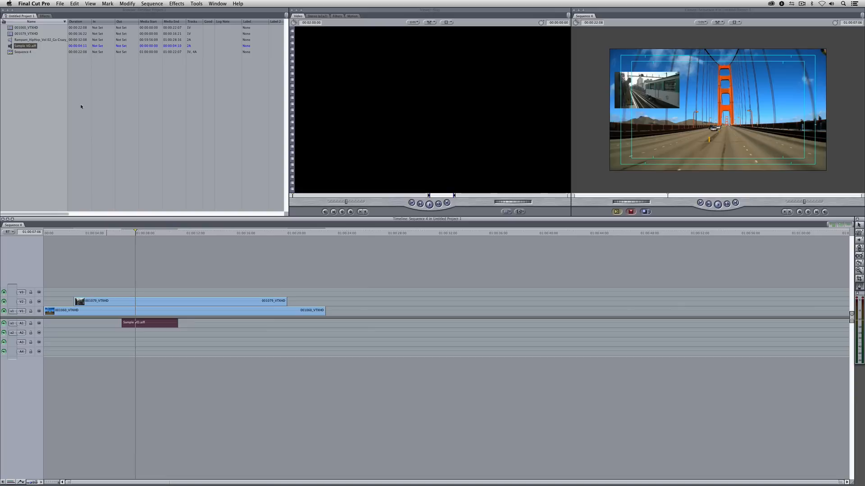
drag(18, 40, 45, 345)
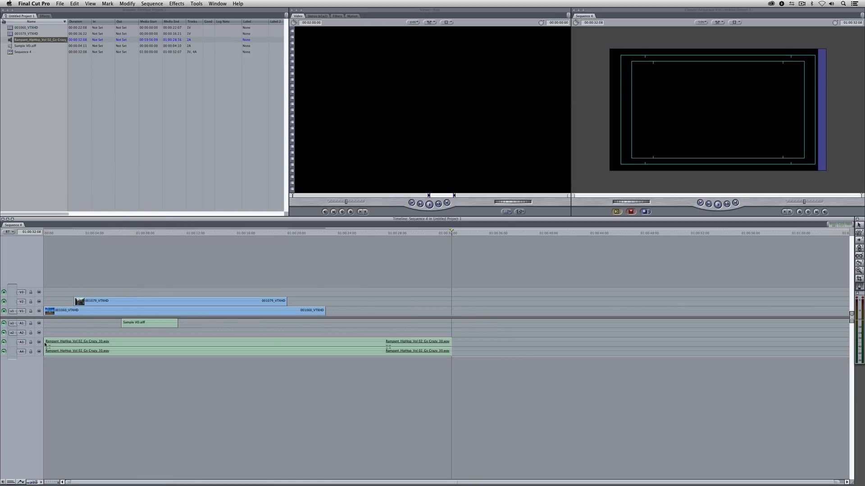
click(105, 234)
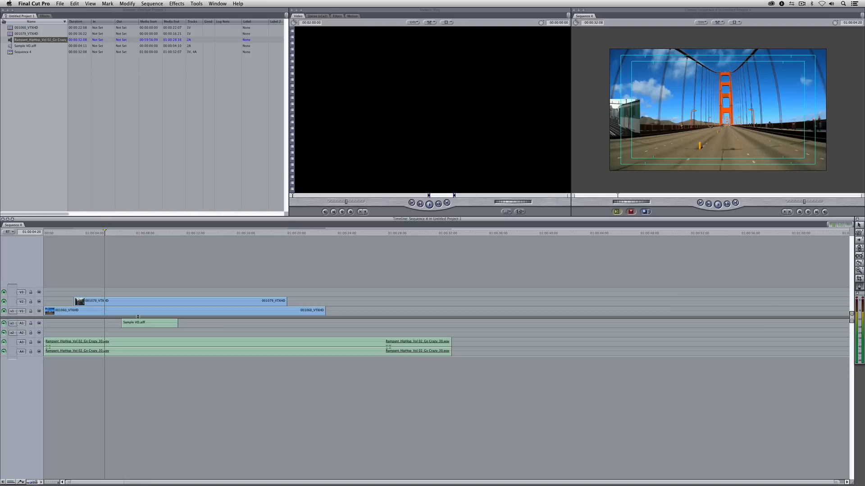
Set the music clip's level to -10 dB and play the mix from the start of the sequence
double_click(133, 341)
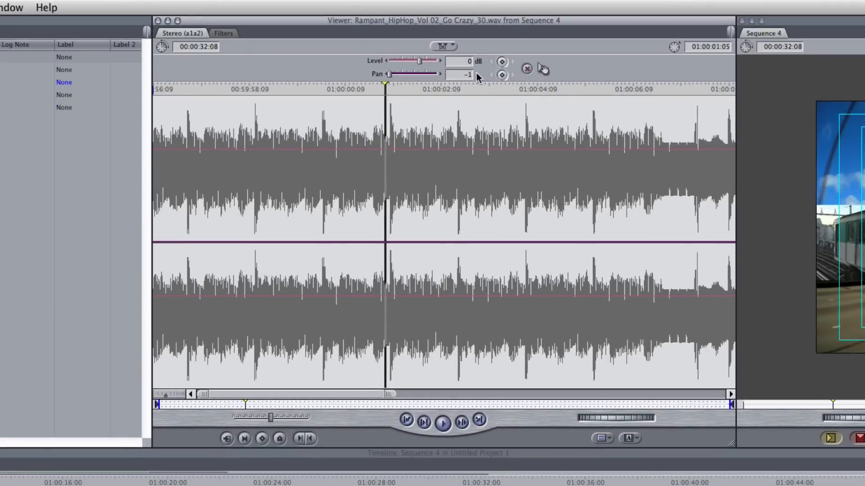
double_click(466, 60)
text(-10)
key(Return)
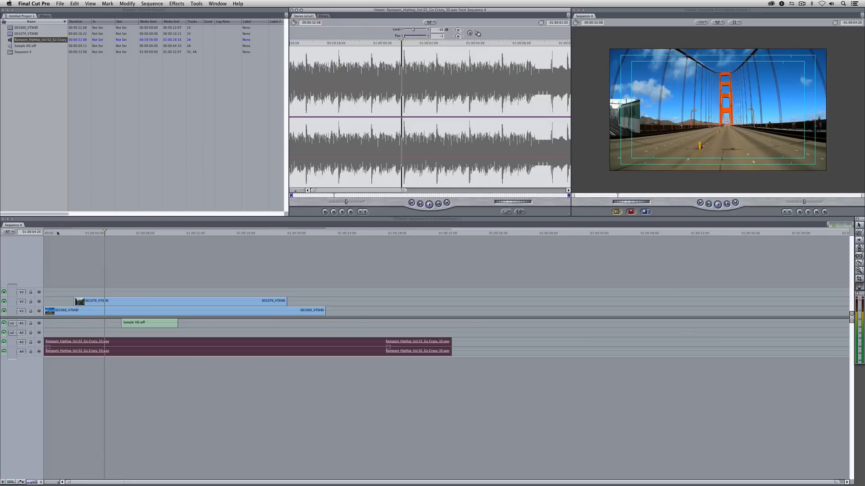
click(45, 233)
key(space)
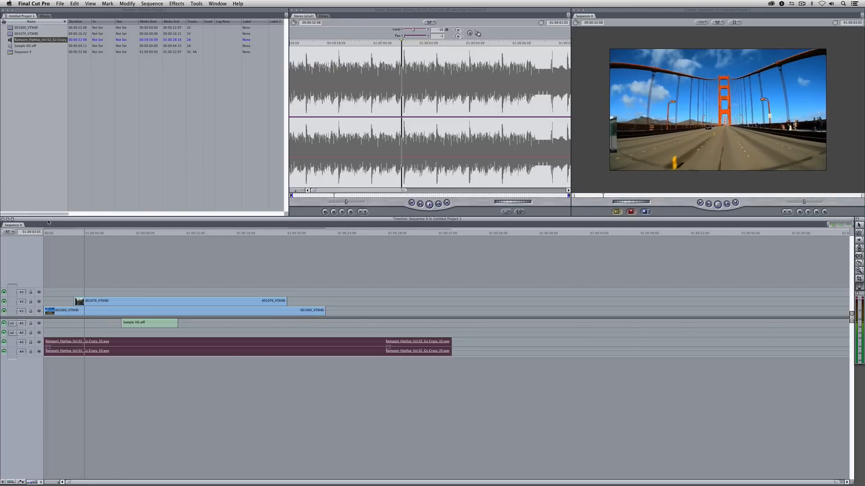
key(space)
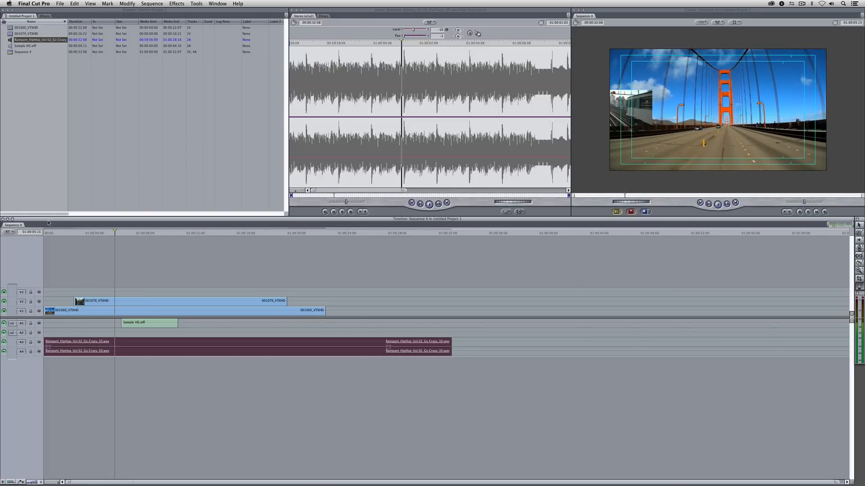
Add a music level keyframe just before the voice-over begins and a second one at clip time 01:00:03:01 set to -20 dB
click(458, 30)
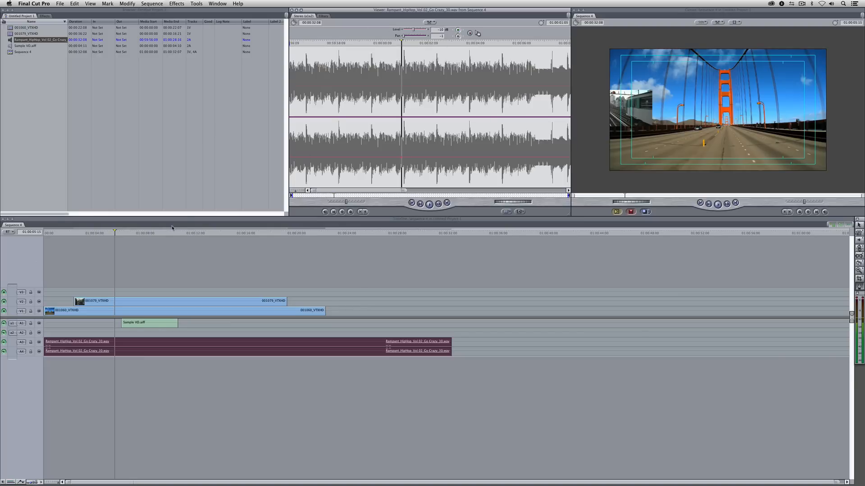
click(127, 235)
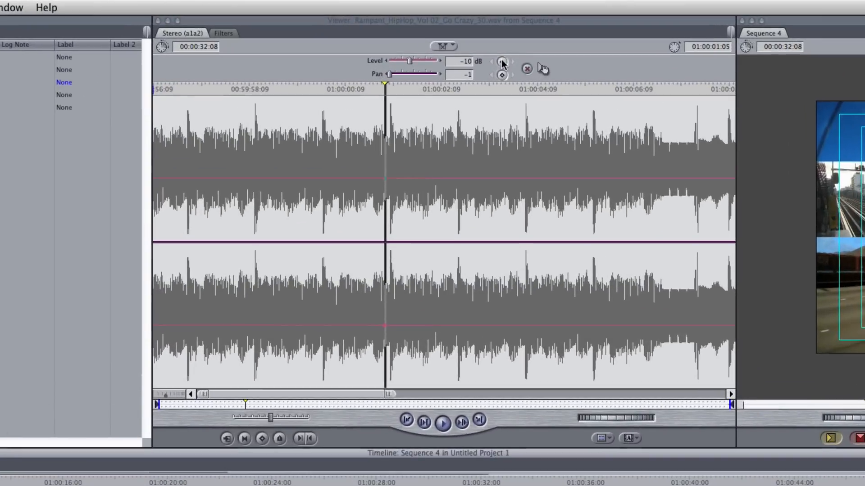
click(502, 62)
click(472, 89)
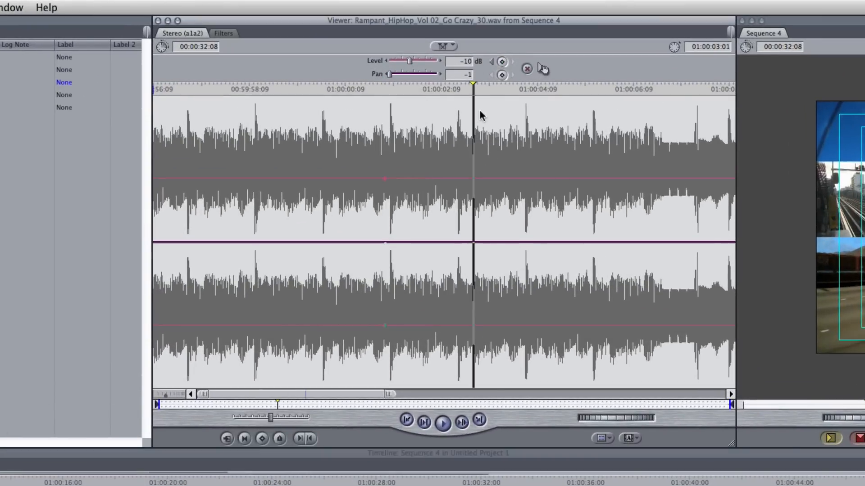
click(502, 62)
click(461, 61)
text(-20)
key(Return)
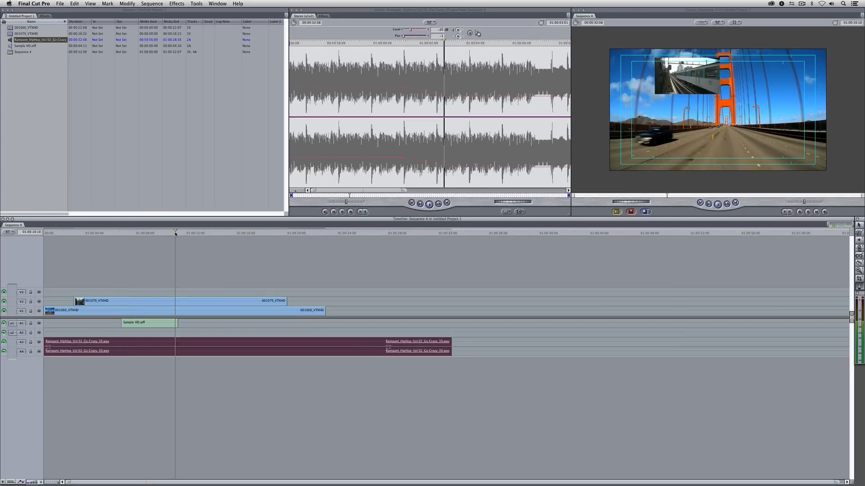
Add a music level keyframe at 01:00:09:23 near the voice-over's end, and raise the level to -10 dB with another at 01:00:11:17
drag(175, 234, 169, 235)
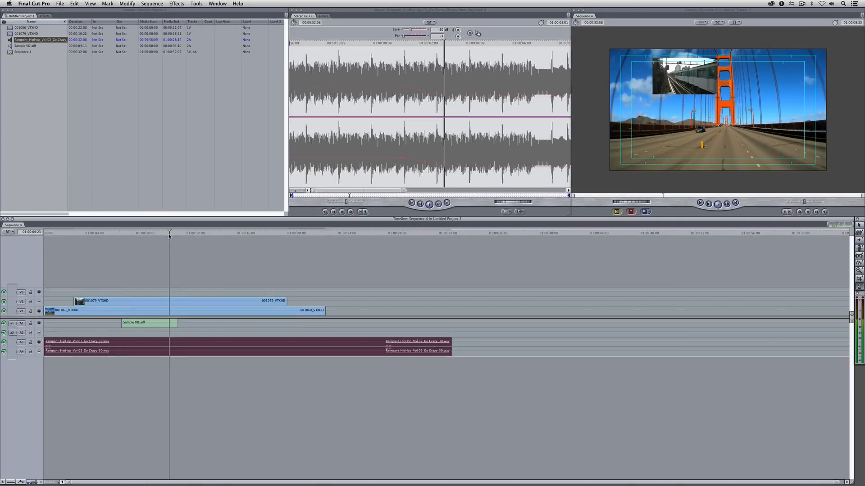
double_click(180, 347)
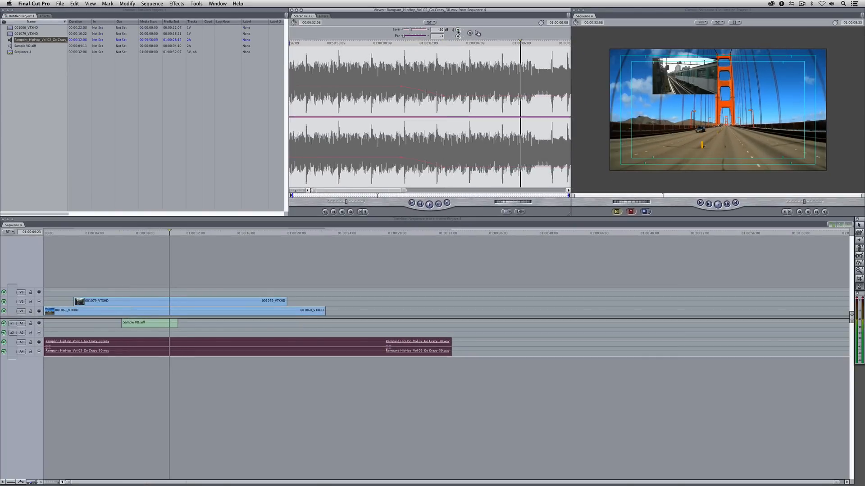
drag(188, 233, 191, 233)
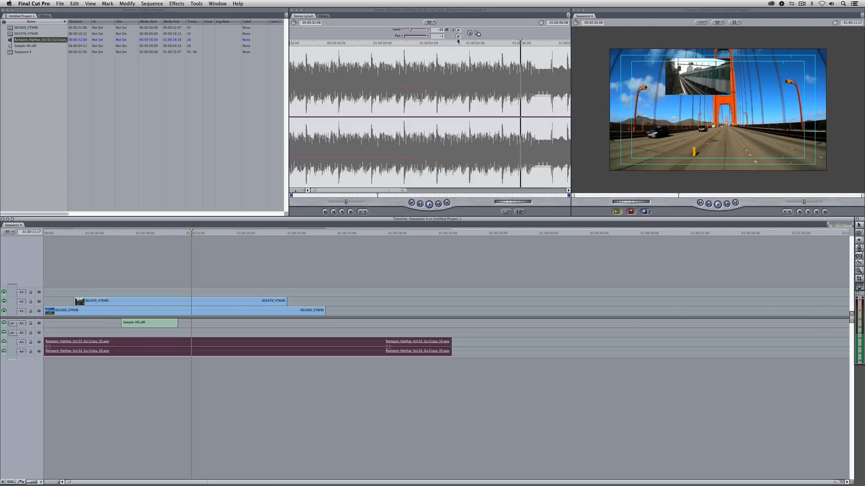
click(444, 58)
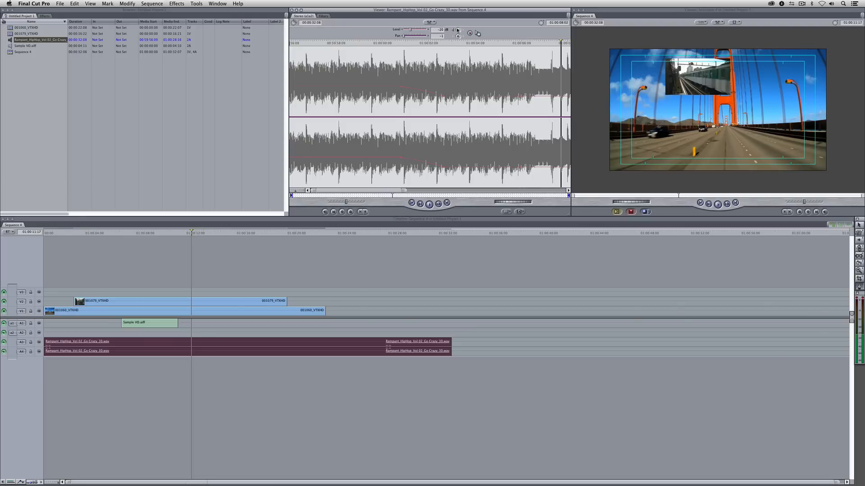
drag(410, 30, 404, 29)
key(Return)
Play back the music dip under the voice-over, and enlarge the height of audio tracks A3 and A4
drag(122, 233, 66, 233)
key(space)
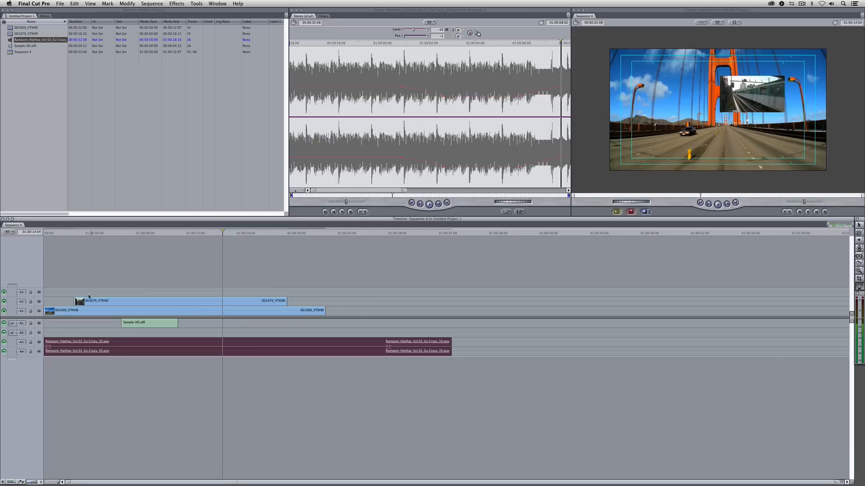
drag(28, 346, 27, 445)
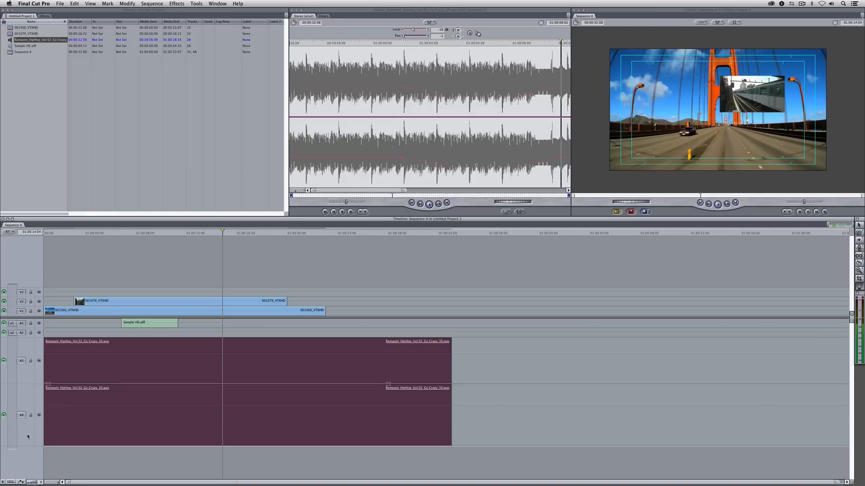
Turn on keyframe overlays in Sequence 4's timeline options, and adjust the heights of the music clip's level keyframes in the timeline
click(100, 459)
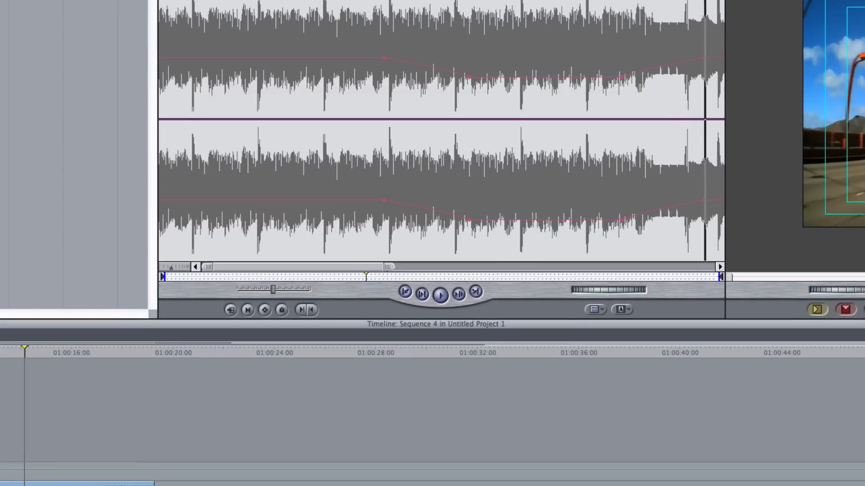
key(super+0)
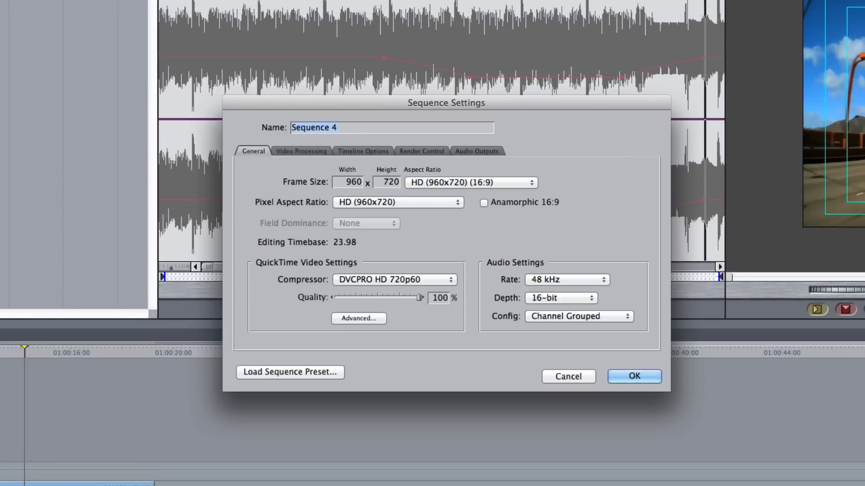
click(382, 154)
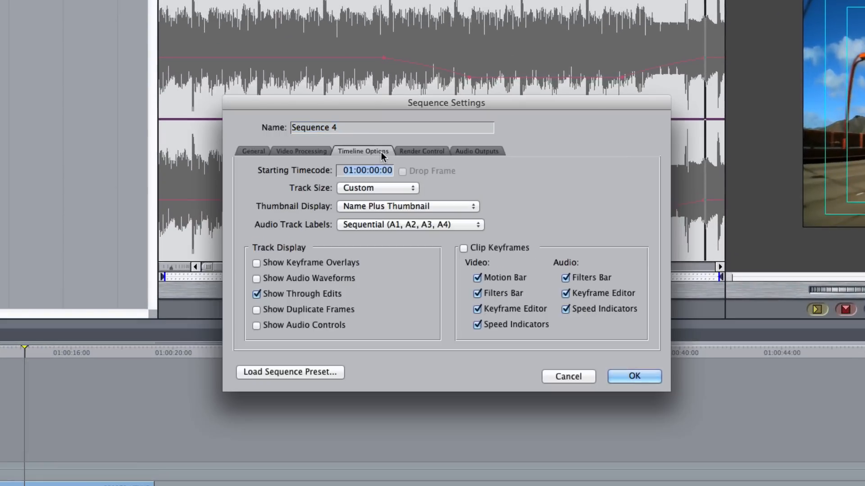
click(290, 259)
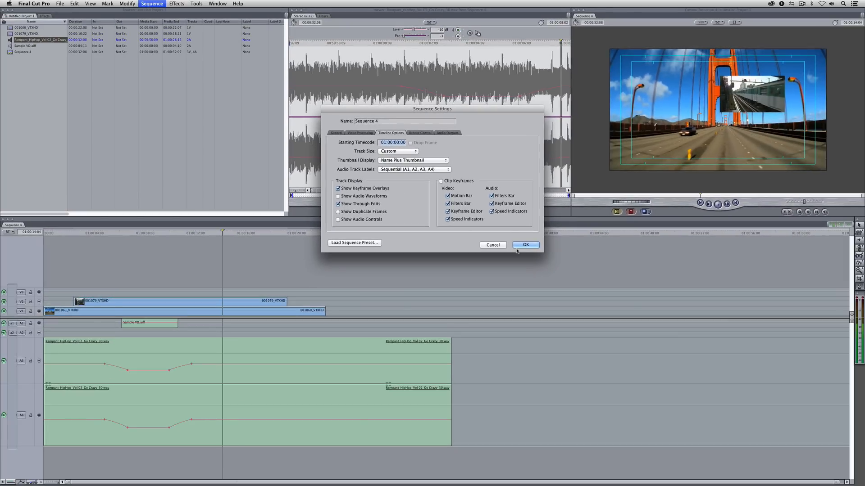
click(530, 250)
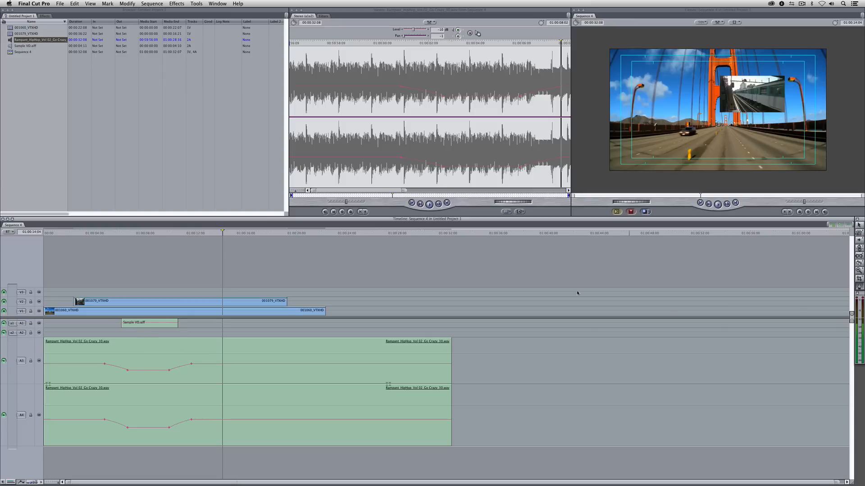
drag(127, 370, 191, 363)
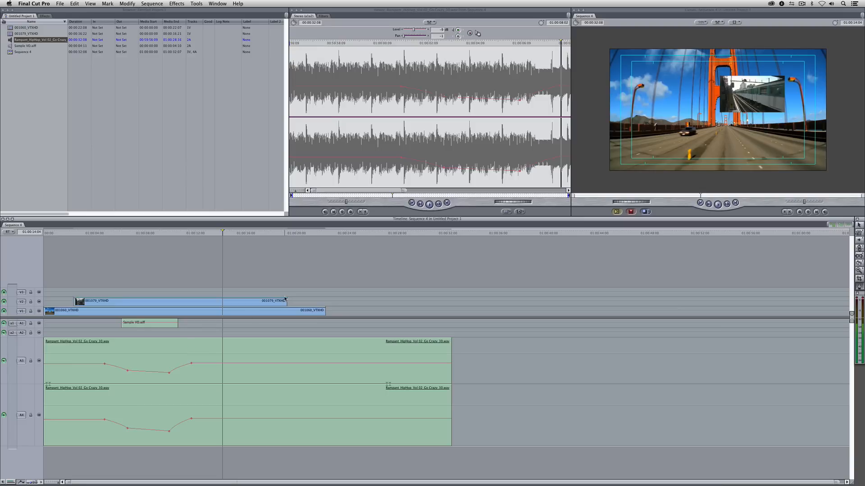
Switch to Avid Media Composer and delete the sequence Untitled Sequence.01 from the Clips bin
key(super+h)
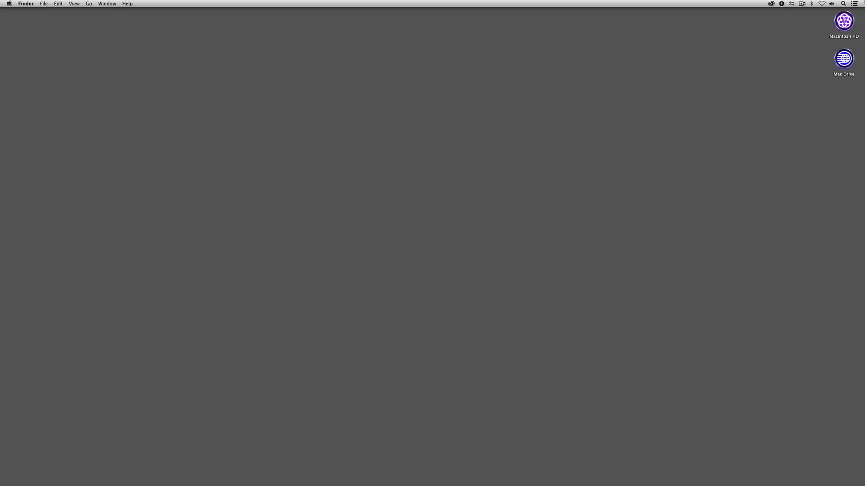
key(super+Tab)
key(super+Tab)
key(super+Tab)
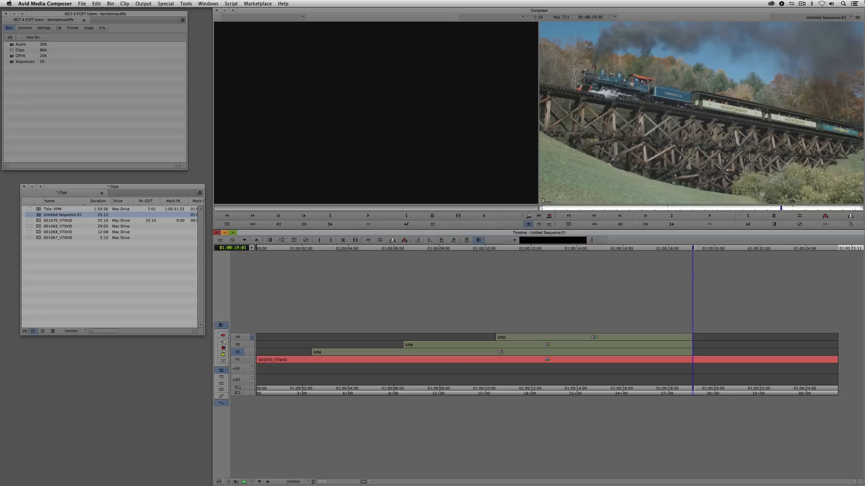
click(40, 217)
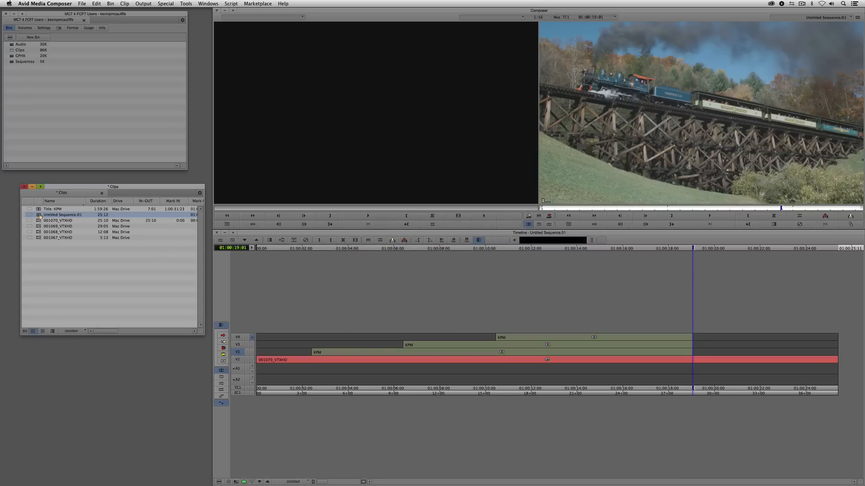
key(Delete)
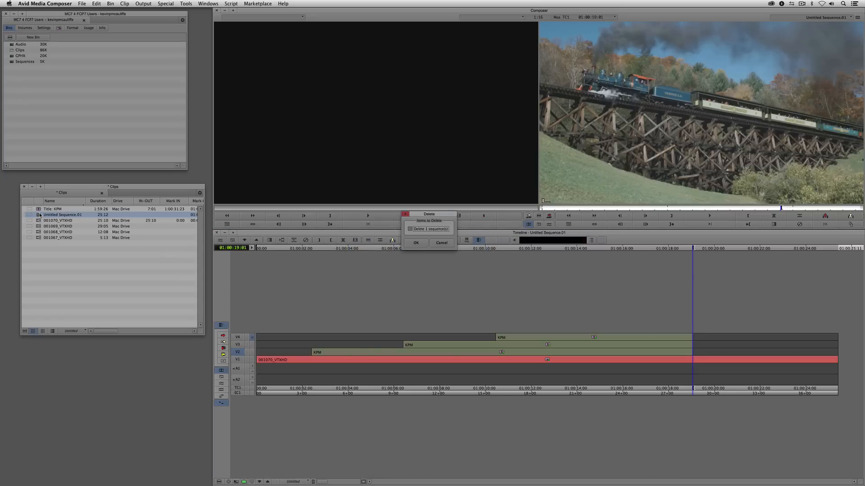
click(429, 230)
key(Return)
AMA-link the voice-over file Sample VO.aiff from Footage/Music/Sample VO into the Clips bin
right_click(77, 252)
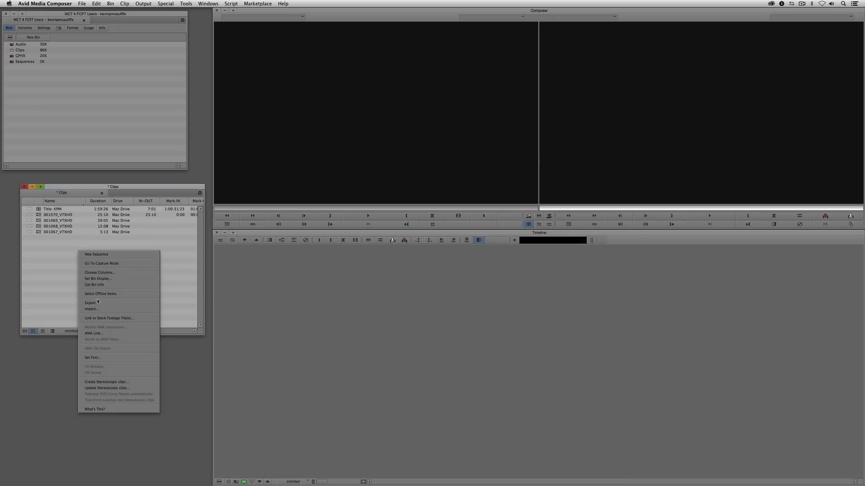
click(100, 333)
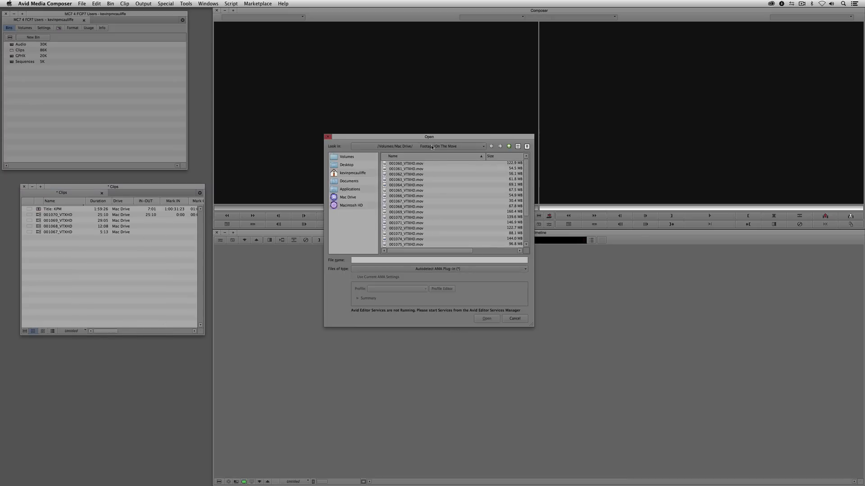
click(432, 147)
click(429, 159)
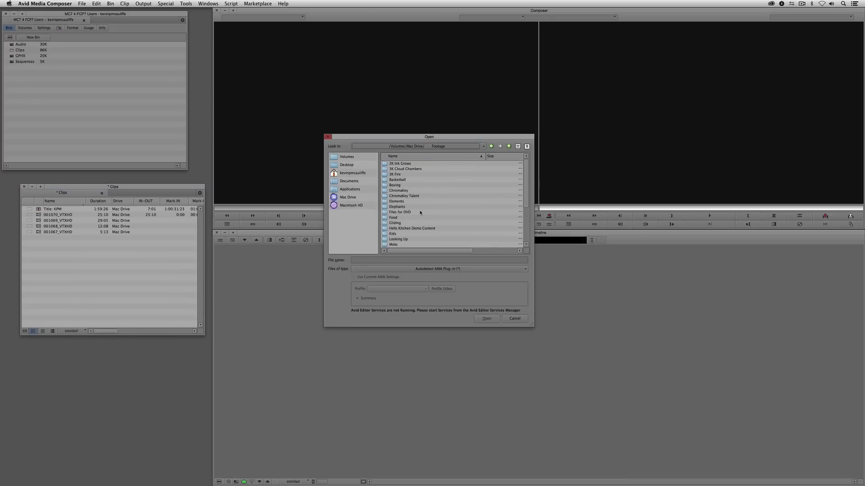
scroll(403, 221, down, 3)
double_click(396, 211)
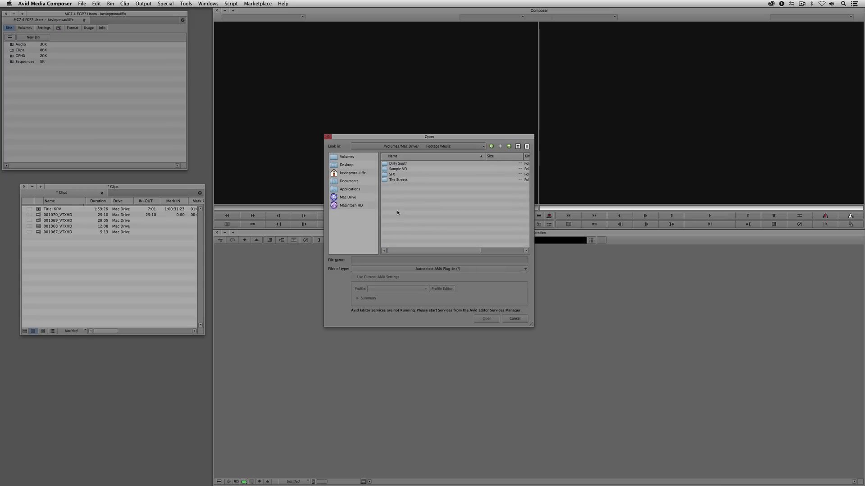
double_click(397, 169)
click(400, 163)
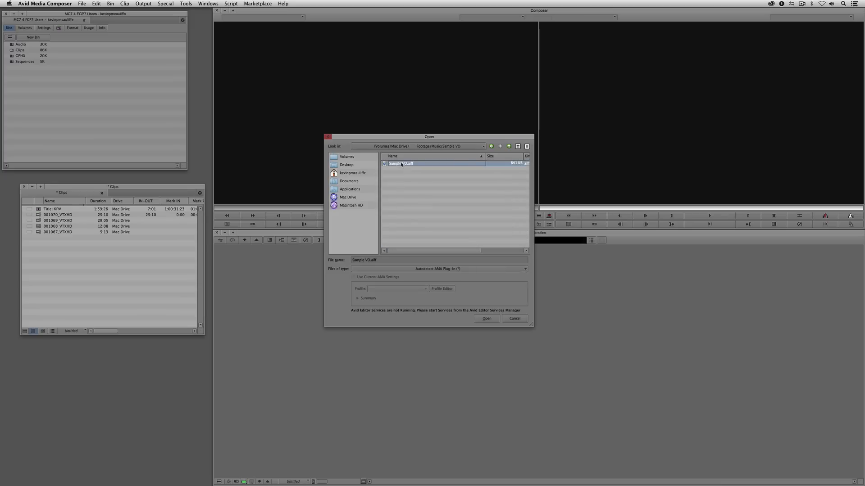
click(487, 319)
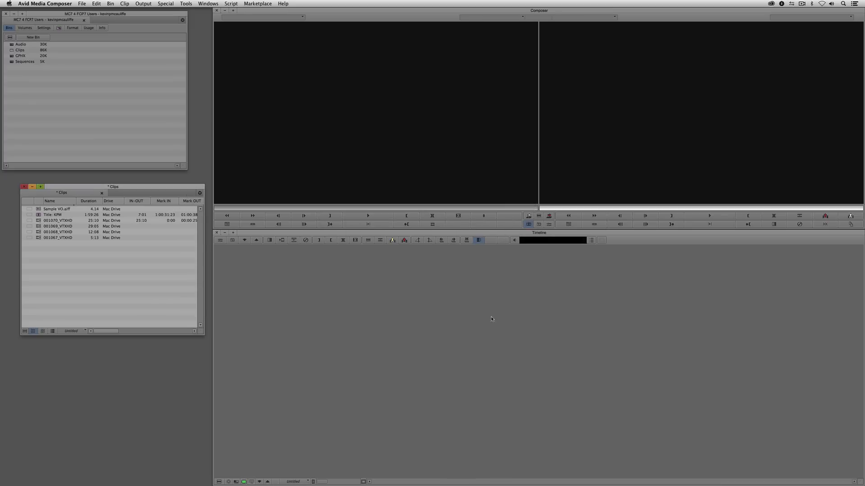
AMA-link the music file Rampant_HipHop_Vol 02_Go Crazy_30.wav from the Dirty South music folder into the Clips bin
right_click(133, 266)
click(153, 350)
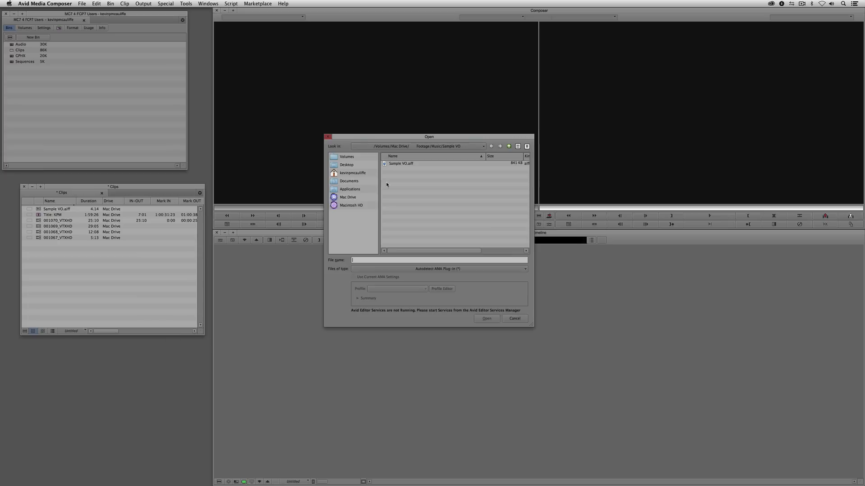
click(444, 144)
click(441, 156)
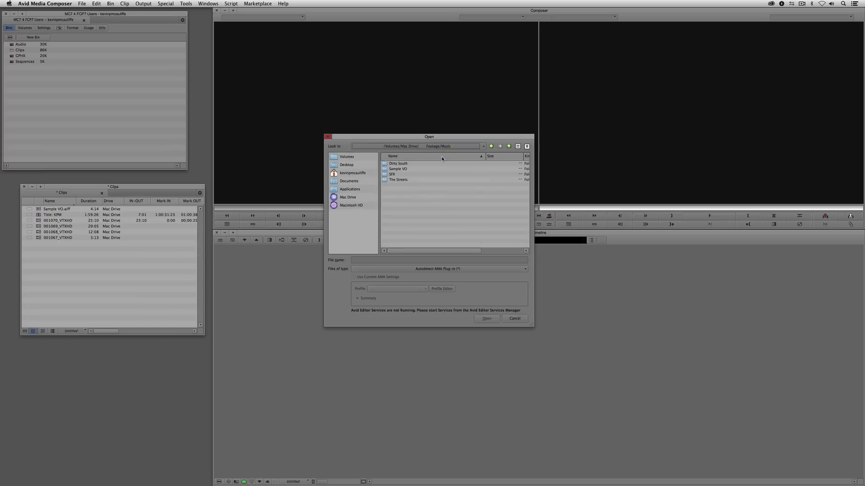
double_click(403, 165)
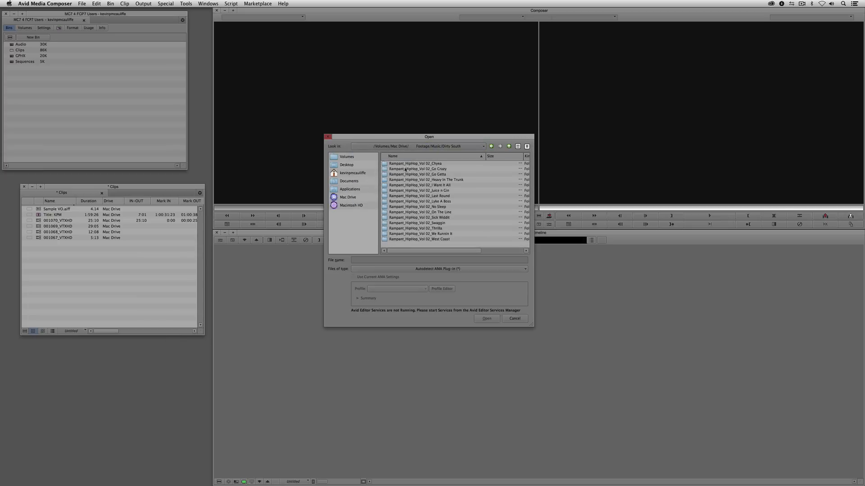
double_click(431, 169)
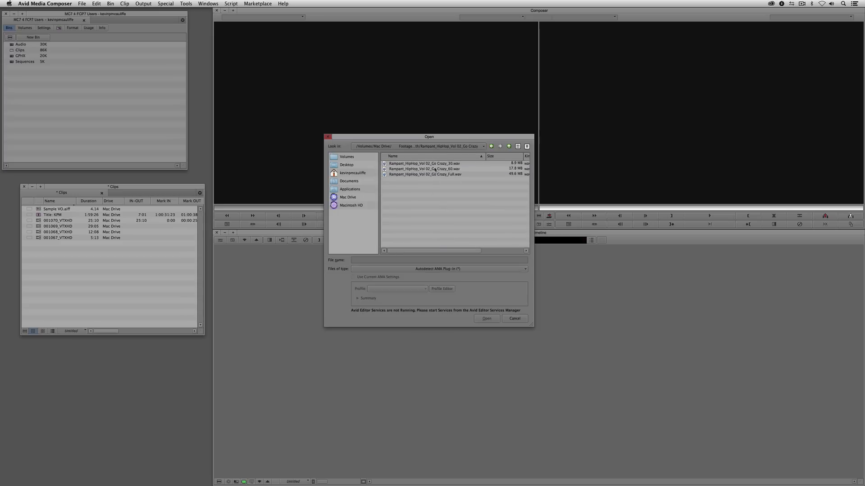
double_click(434, 164)
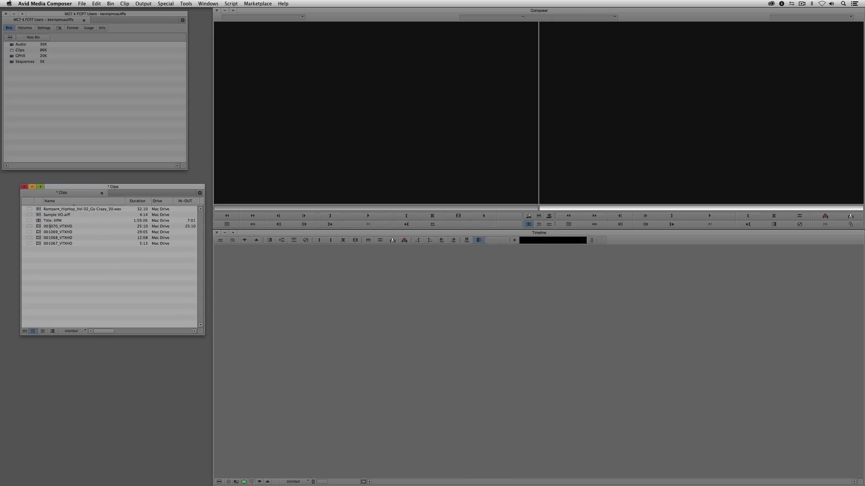
Preview the video clips, mark the full length of 001068_VTXHD and overwrite it into a new sequence
double_click(40, 228)
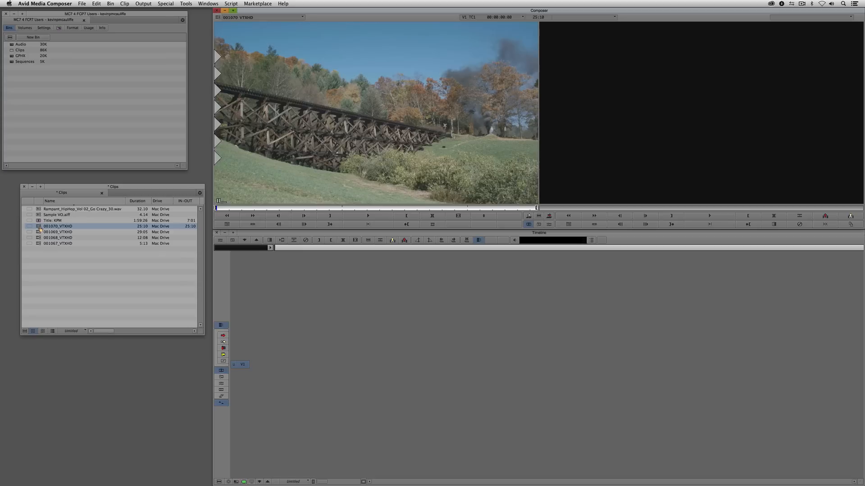
double_click(38, 232)
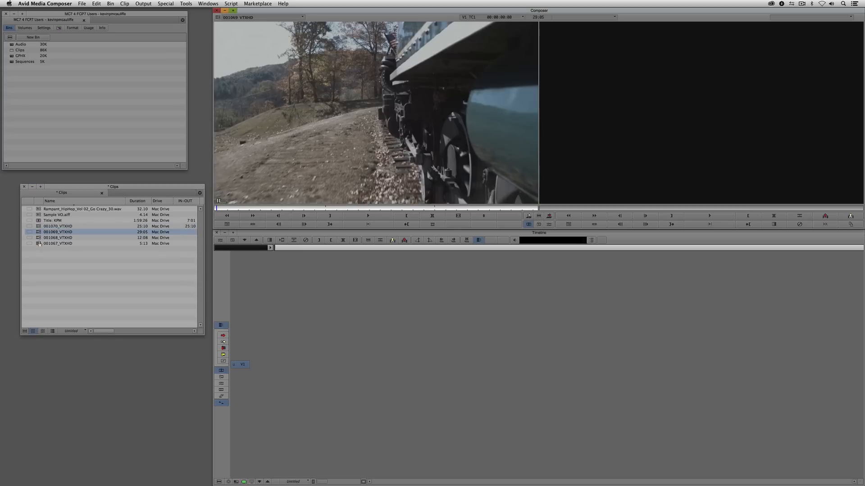
click(87, 237)
drag(87, 237, 322, 153)
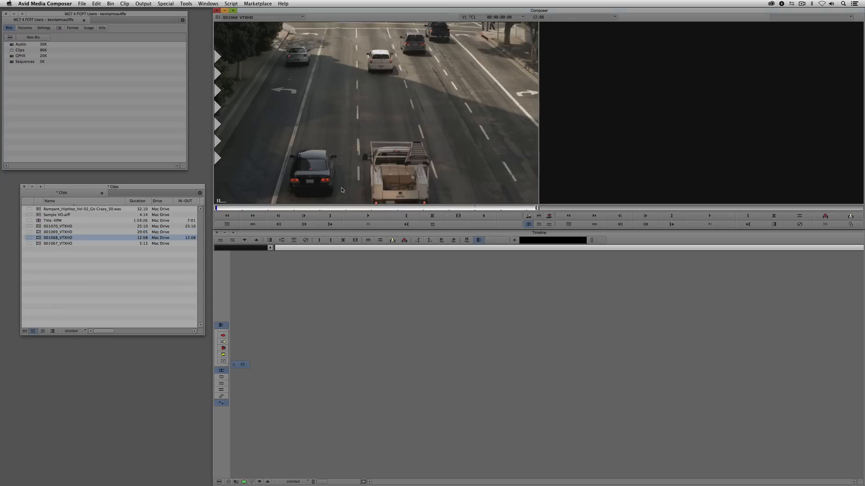
key(b)
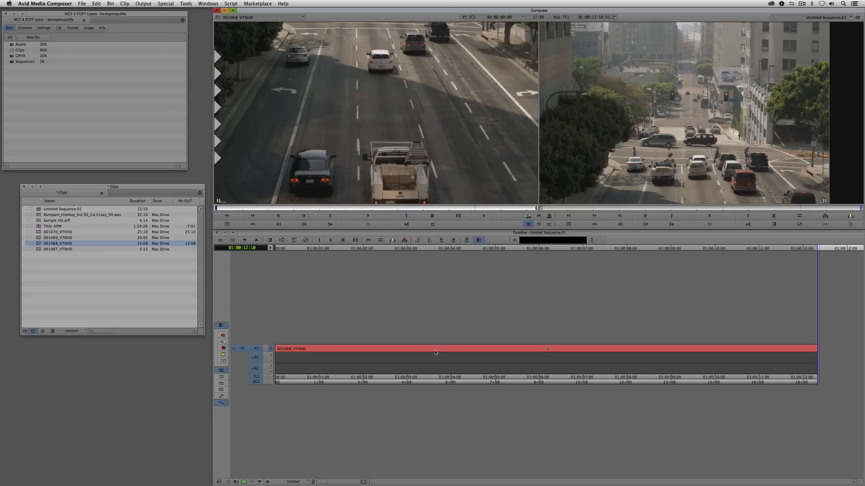
Add a second video track and overwrite the full length of 001067_VTXHD onto V2 starting at 01:00:03:19
click(435, 352)
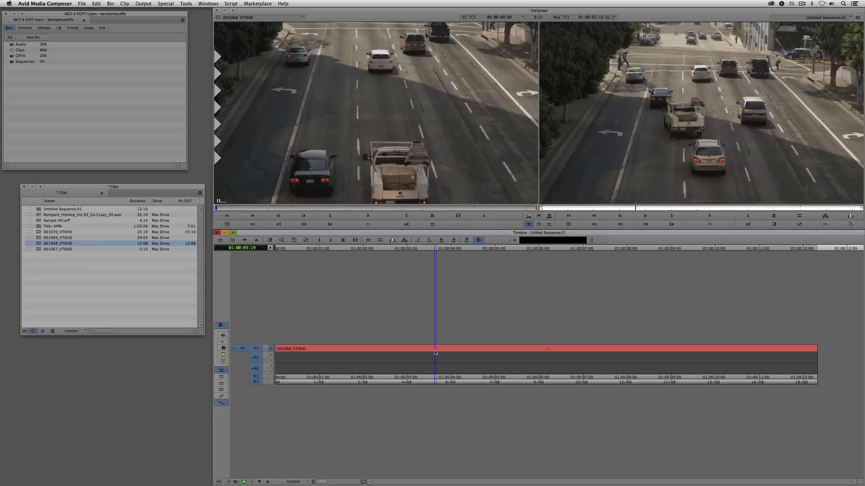
key(super+y)
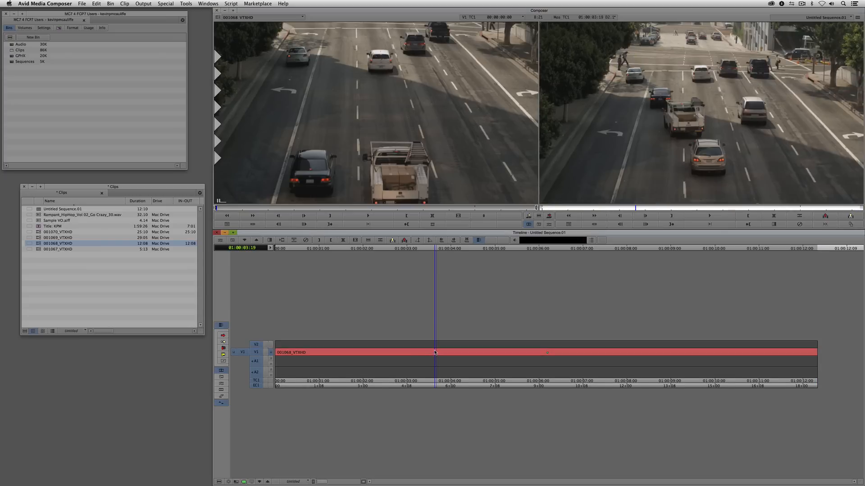
click(258, 353)
double_click(32, 250)
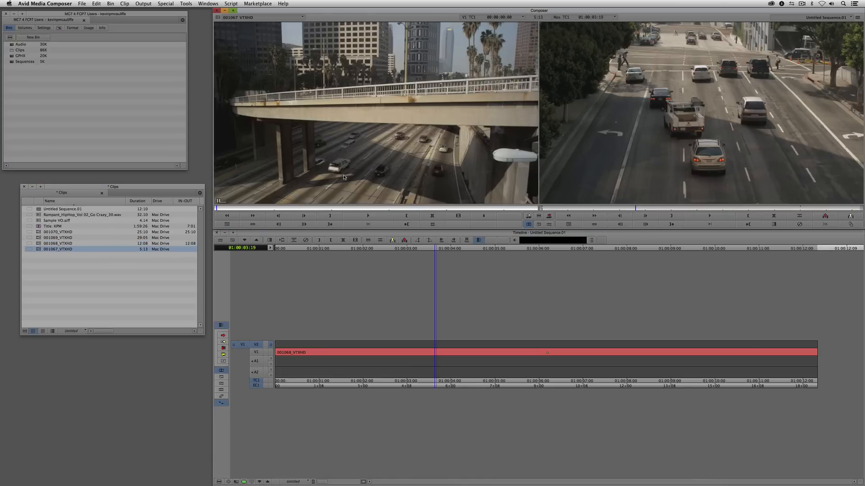
key(t)
click(661, 156)
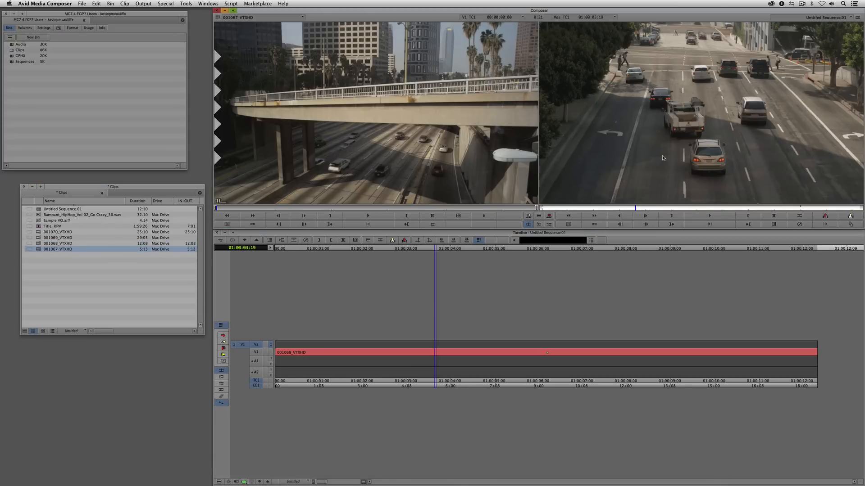
key(i)
key(b)
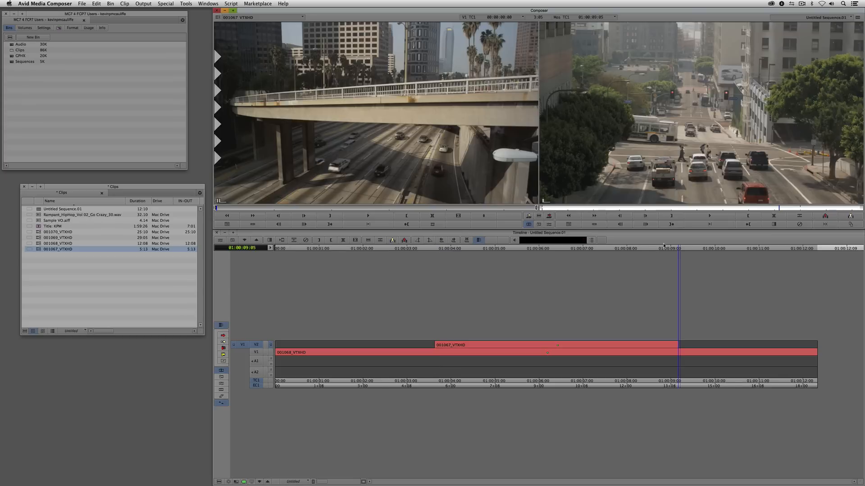
Apply the 3D Warp blend effect to 001067_VTXHD on V2 and open its parameters in the Effect Editor
click(509, 358)
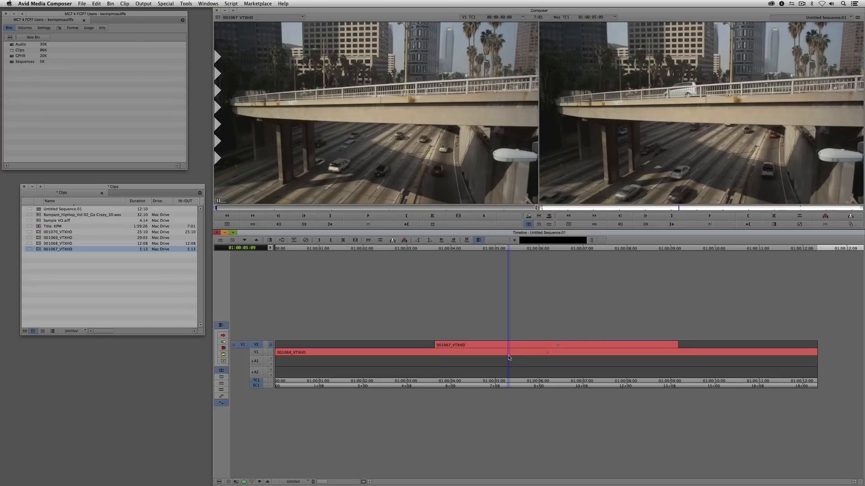
key(super+8)
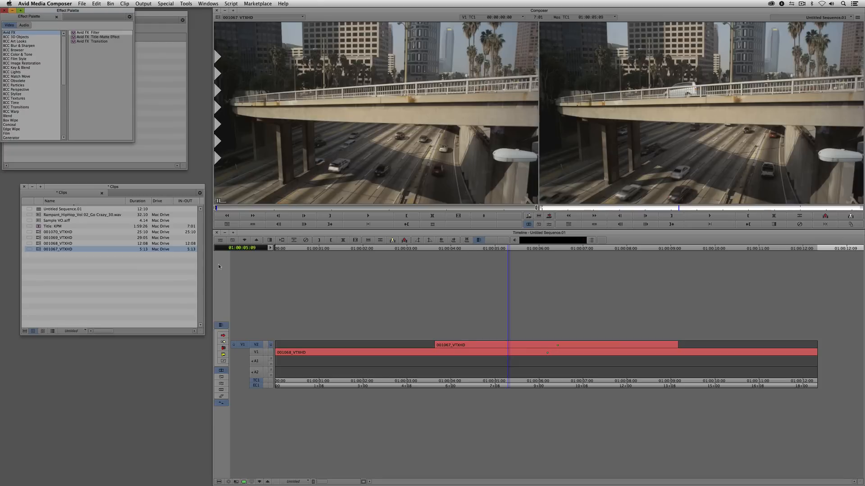
click(17, 116)
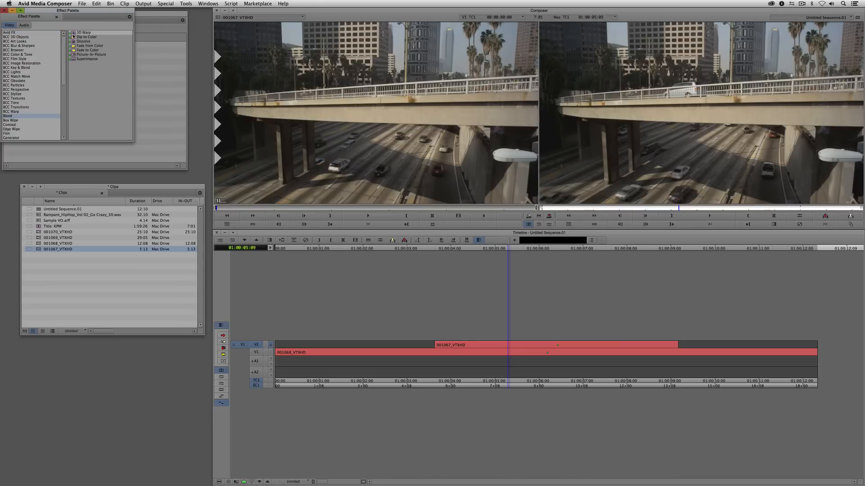
drag(73, 35, 535, 346)
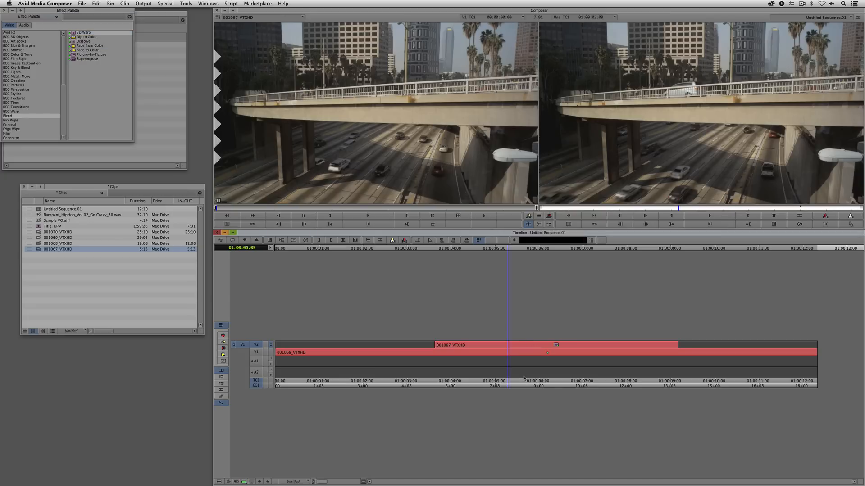
key(bracketright)
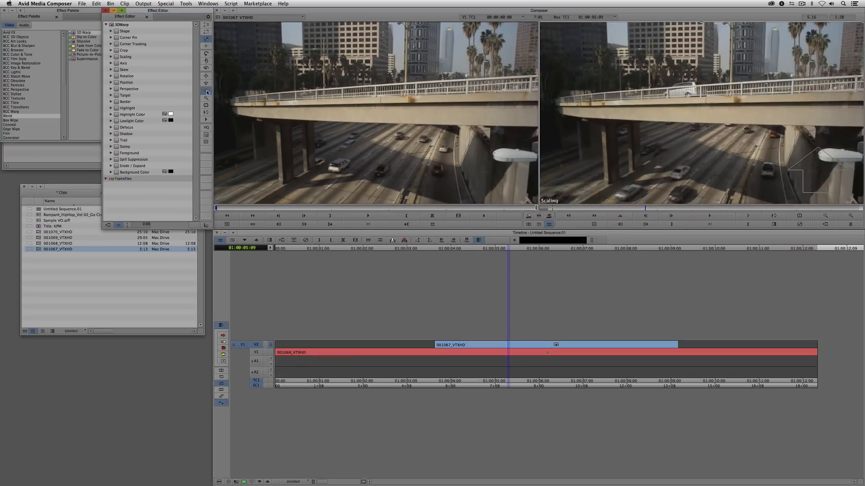
Scale the 001067_VTXHD picture to 30 in X and Y with fixed aspect and move it beyond the frame's lower left to X -681, Y -289
click(293, 217)
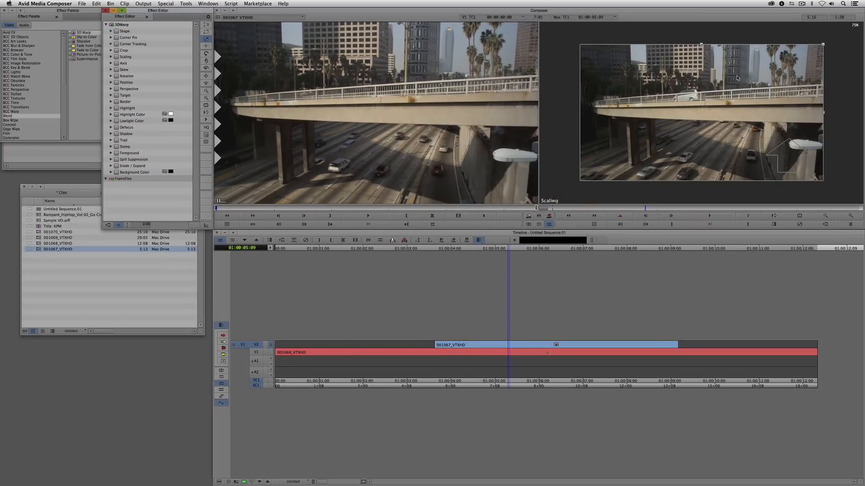
click(118, 58)
click(111, 57)
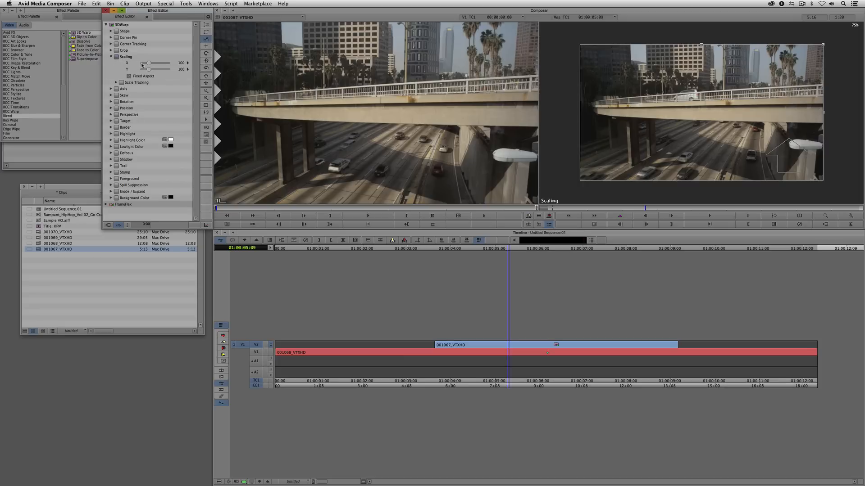
drag(148, 63, 143, 65)
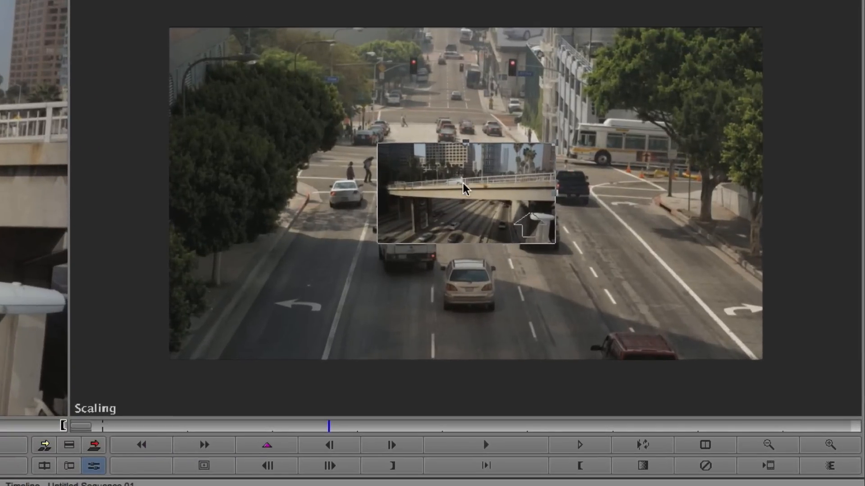
mouse_move(507, 212)
mouse_down()
mouse_move(164, 315)
mouse_move(108, 310)
mouse_up()
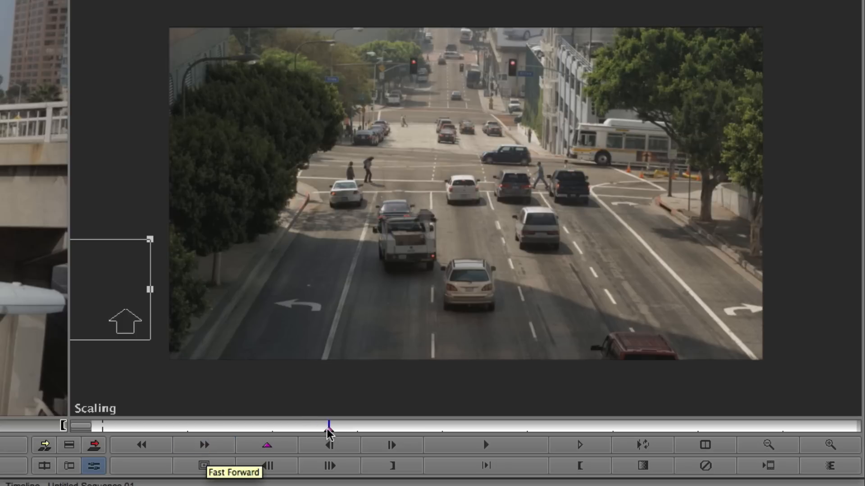
Go to the first frame of the 3D Warp effect at 01:00:03:19 and show the keyframe graphs
drag(329, 423, 90, 426)
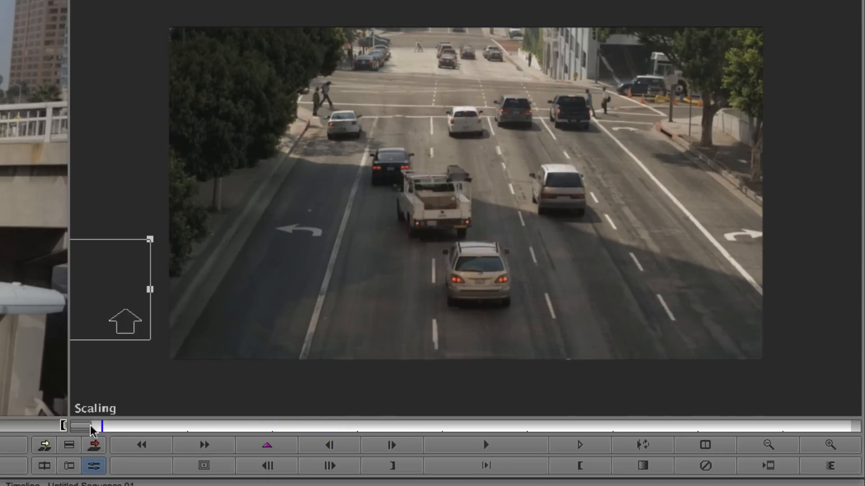
click(262, 449)
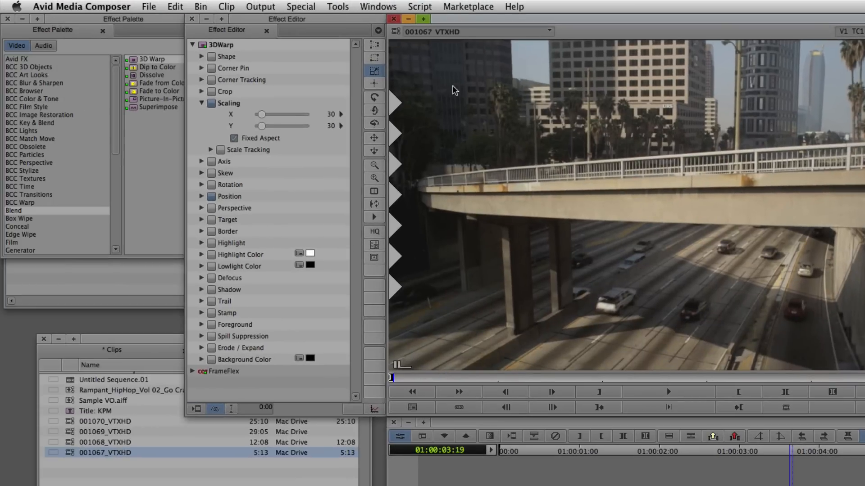
click(307, 29)
click(374, 409)
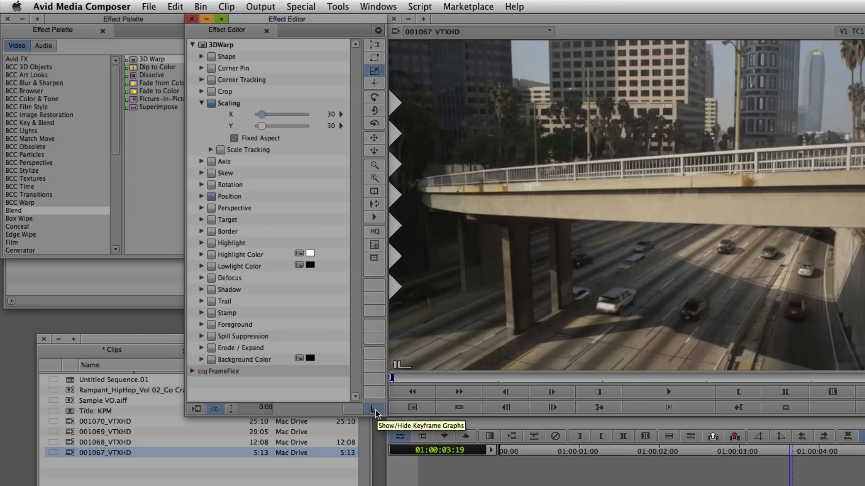
click(374, 409)
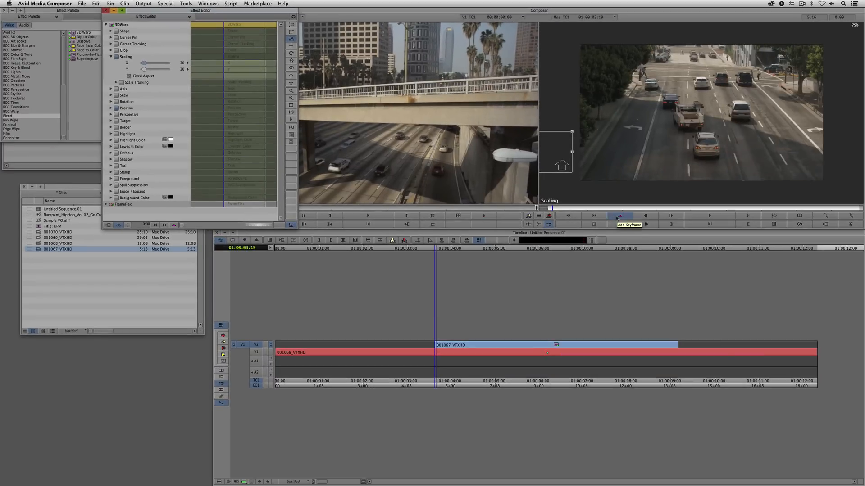
Add a keyframe to all 3D Warp parameters at the effect's first frame and delete it again
click(617, 218)
drag(183, 12, 90, 12)
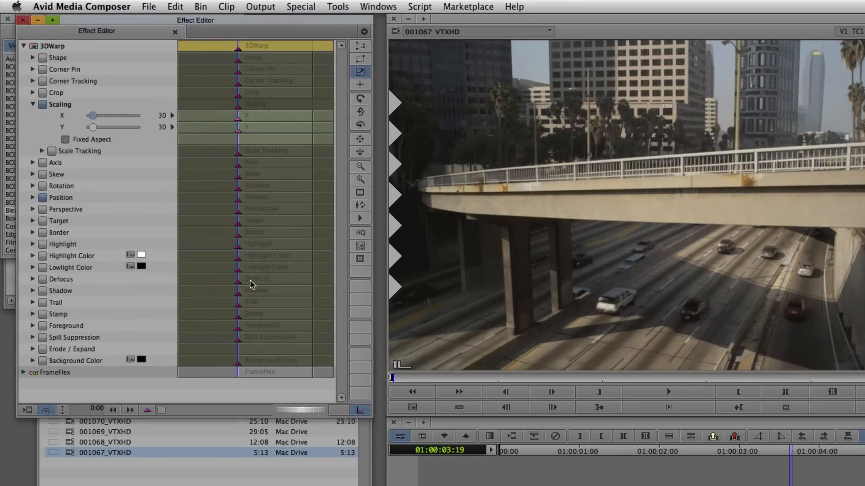
key(Delete)
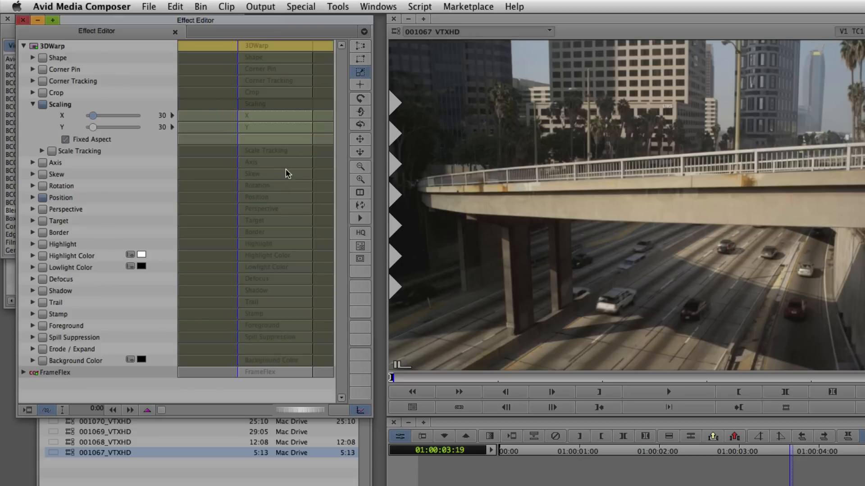
Keyframe Position X at the first frame and, at the last frame, move the picture beyond the frame's right edge to X 683, Y -292
click(33, 198)
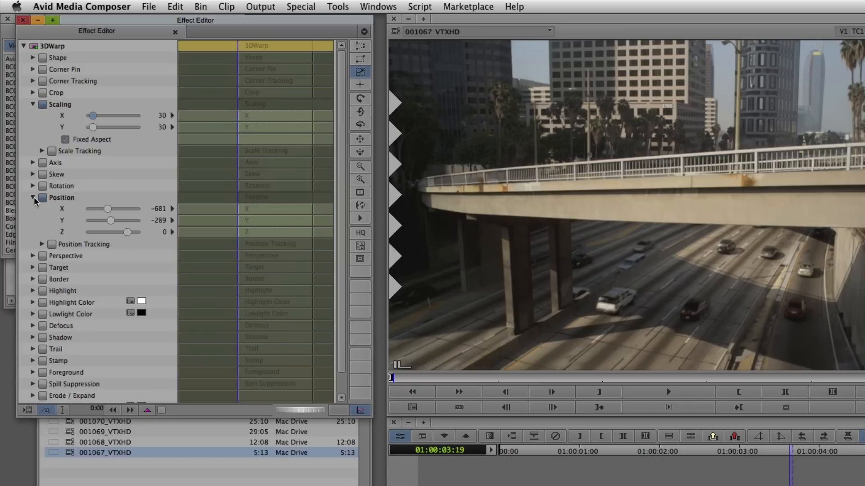
right_click(229, 211)
click(239, 217)
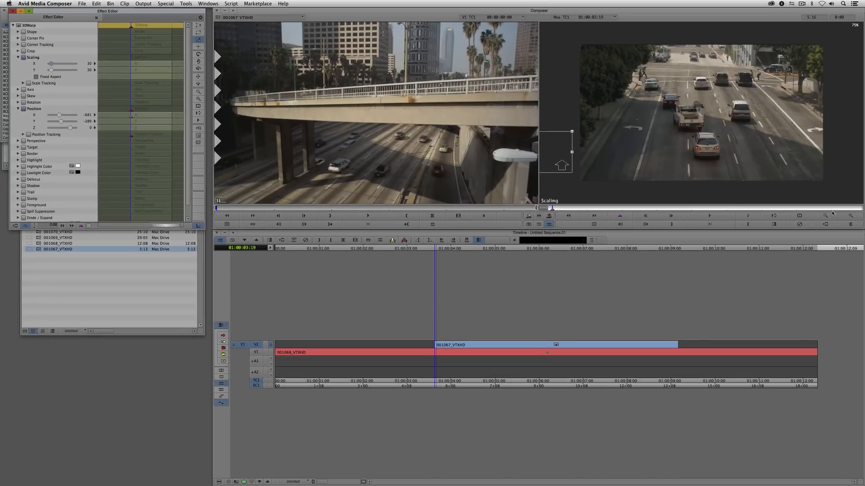
click(858, 208)
drag(558, 168, 844, 167)
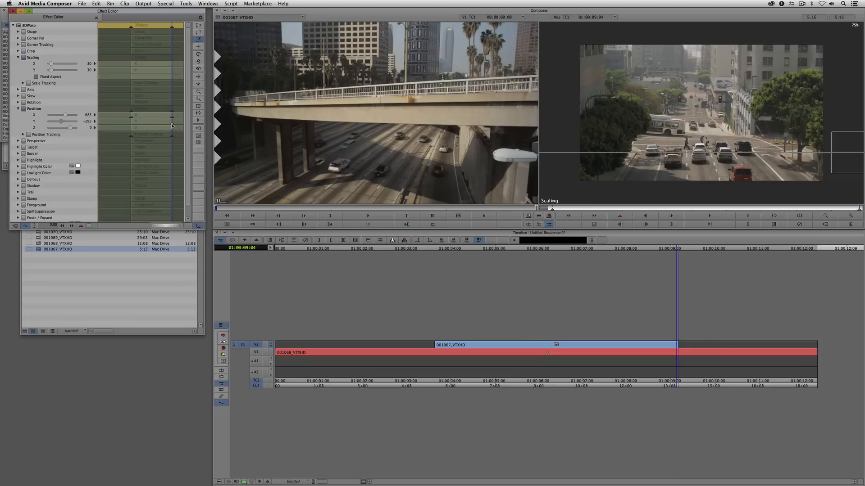
Close the Effect Editor and play the sequence from 01:00:03:09 to review the horizontal picture-in-picture move
key(super+w)
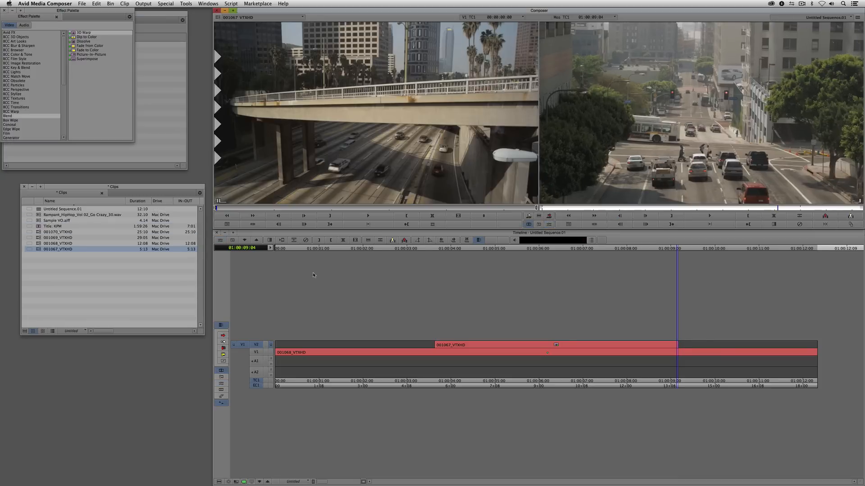
click(422, 355)
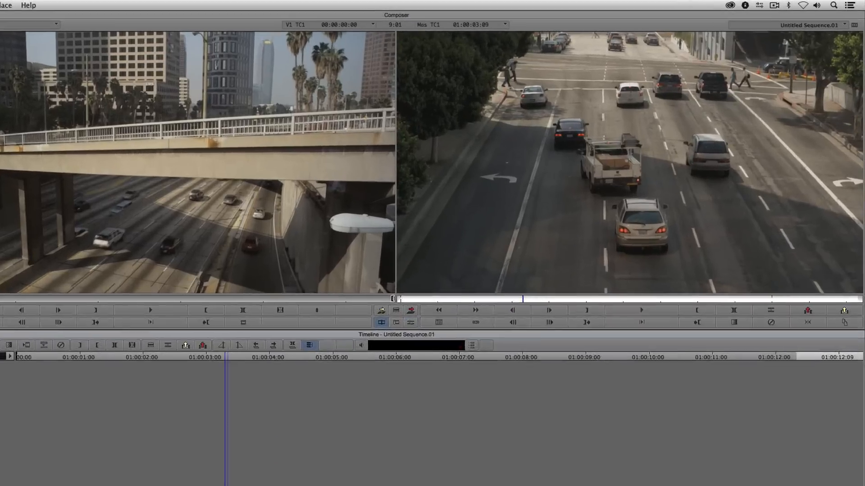
key(space)
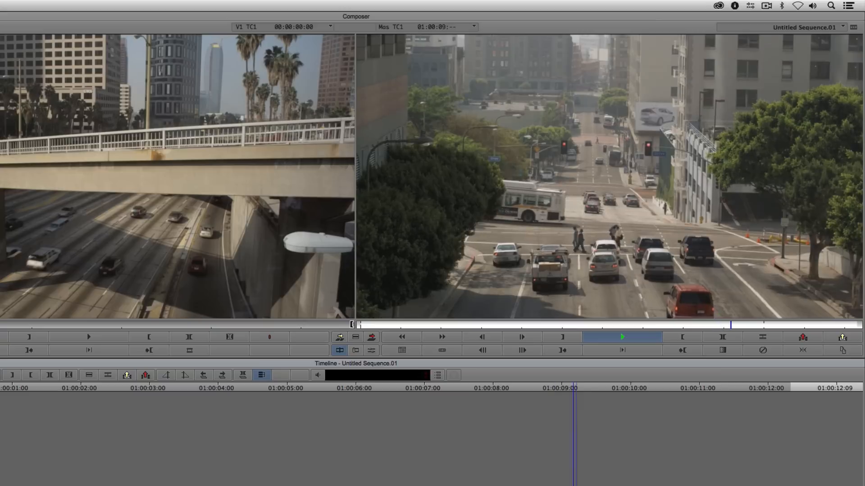
key(space)
Try raising the picture to Y 406 at 01:00:06:13 in effect mode and delete the resulting keyframe
click(385, 388)
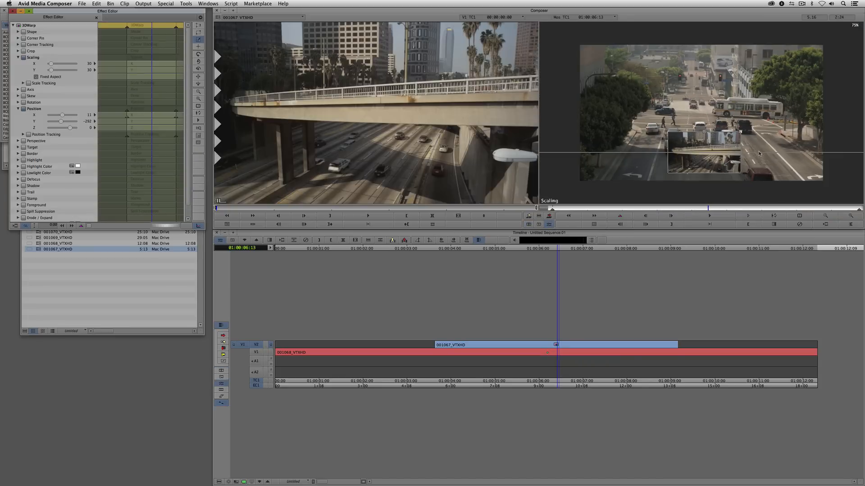
drag(702, 170, 703, 77)
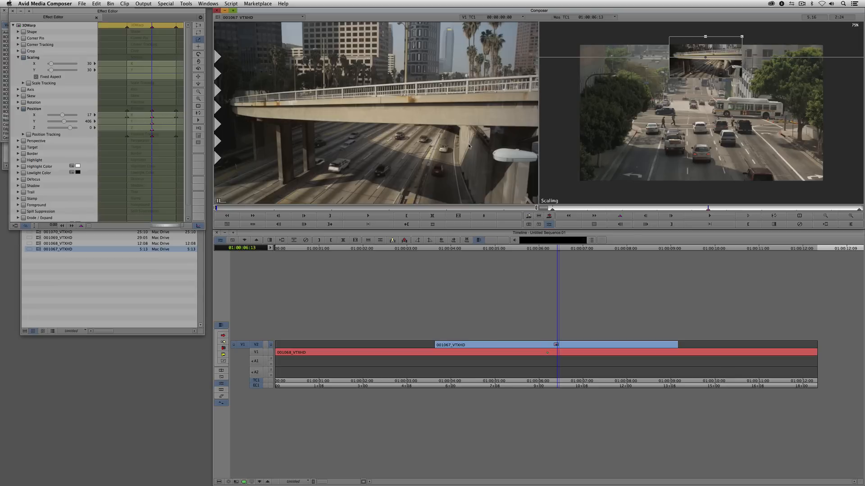
key(Delete)
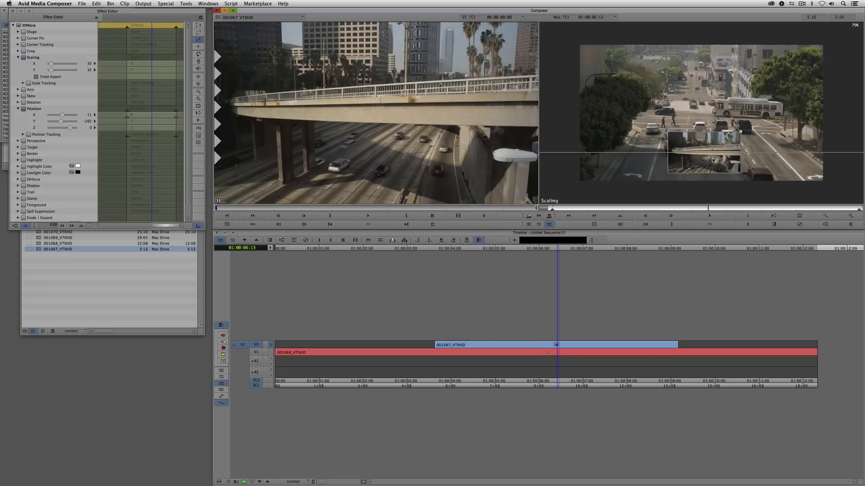
Add Position Y keyframes at the first and last frames of the 3D Warp effect on 001067_VTXHD
click(551, 209)
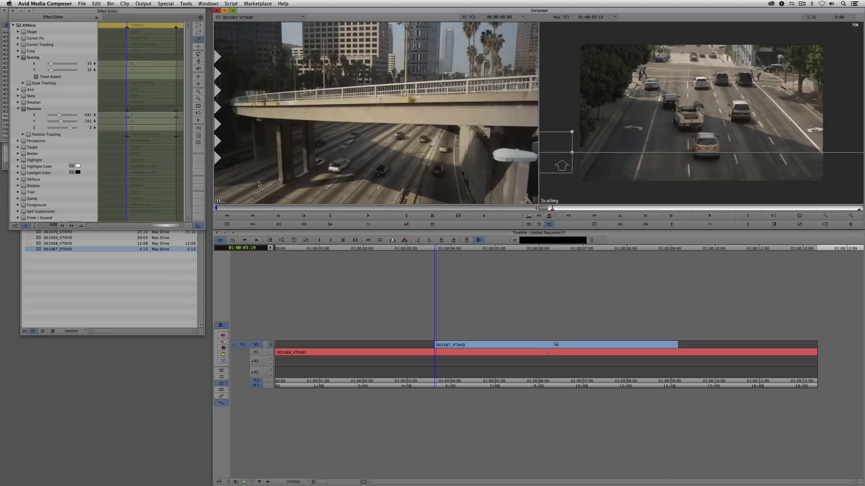
right_click(116, 122)
click(129, 129)
drag(774, 210, 860, 211)
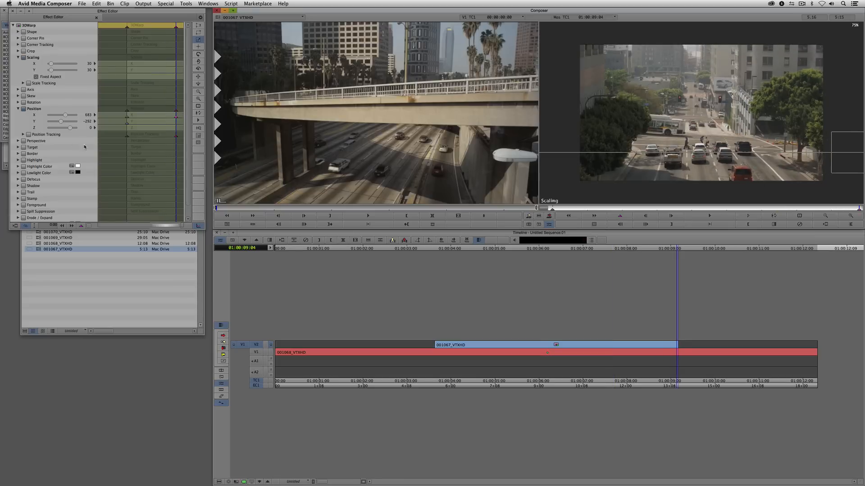
right_click(177, 122)
click(194, 128)
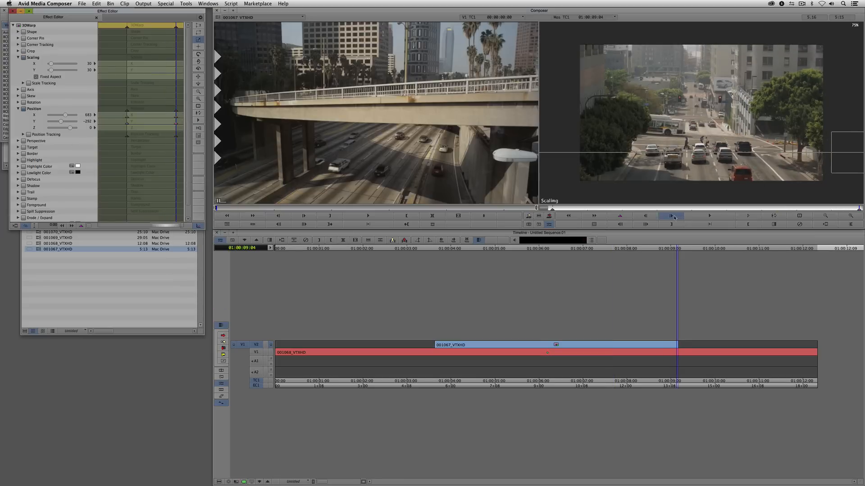
Raise the picture to Y 339 at 01:00:06:05 and play the sequence from before the V2 clip to review the arc
click(693, 209)
drag(679, 167, 706, 82)
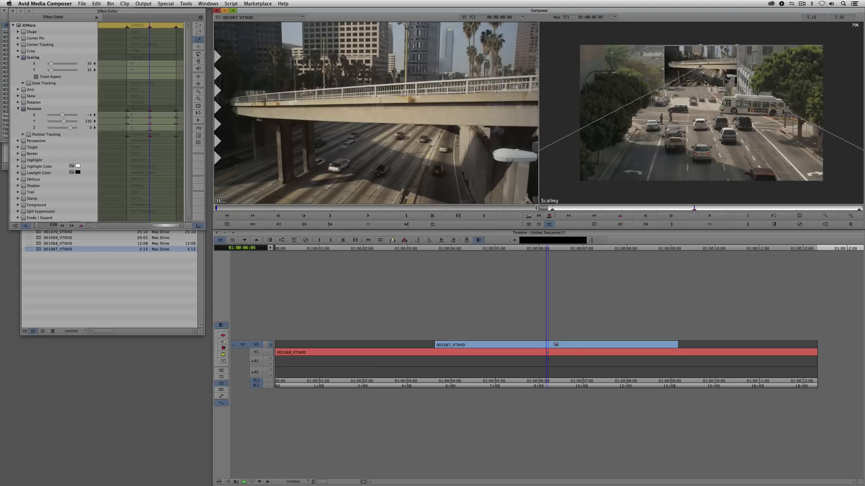
key(super+8)
click(415, 353)
key(space)
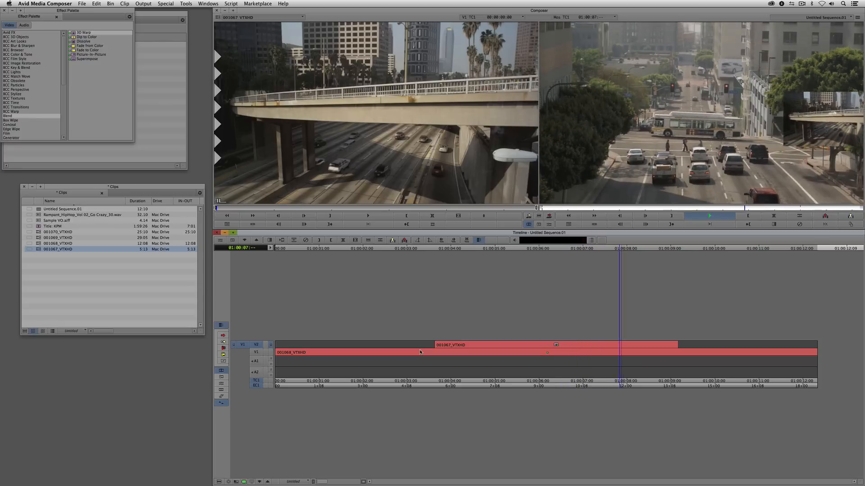
Reopen the 3D Warp effect and change the Position Y keyframe interpolation from Linear to Bezier at 01:00:06:05
click(560, 354)
key(shift+F10)
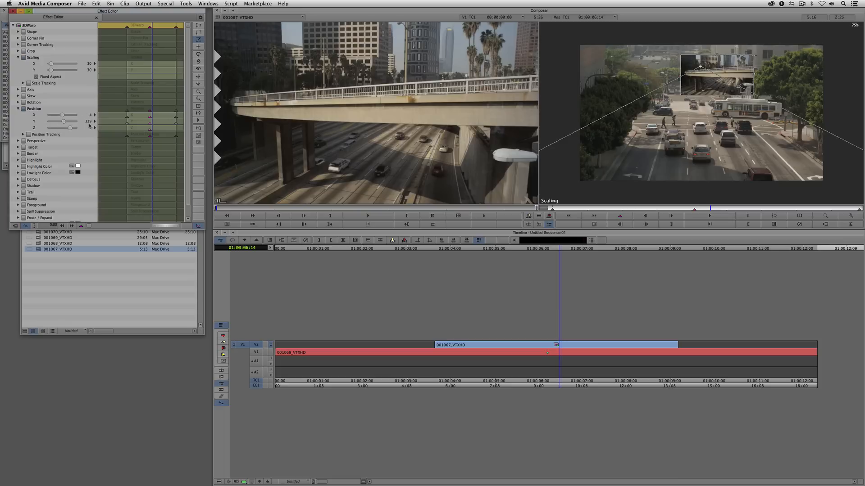
click(150, 132)
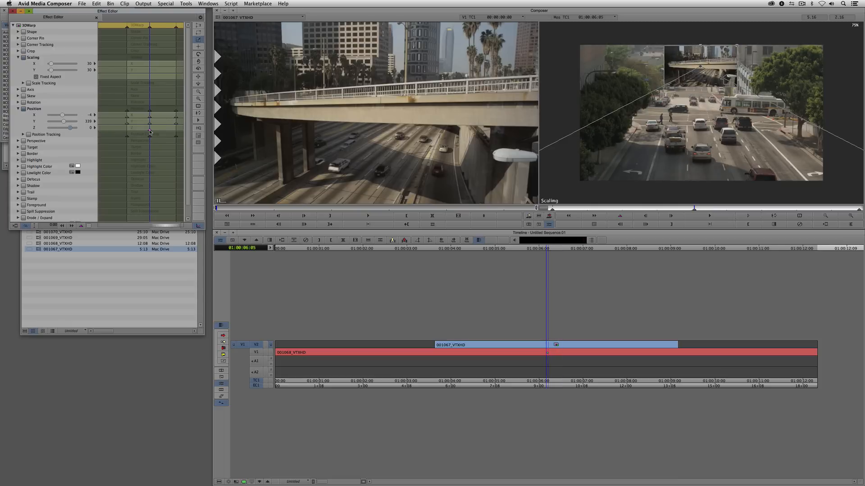
right_click(150, 125)
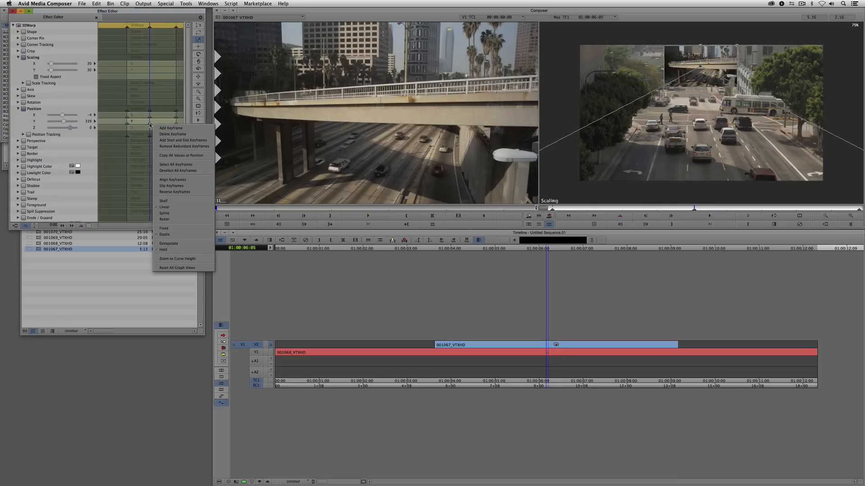
click(150, 126)
click(150, 124)
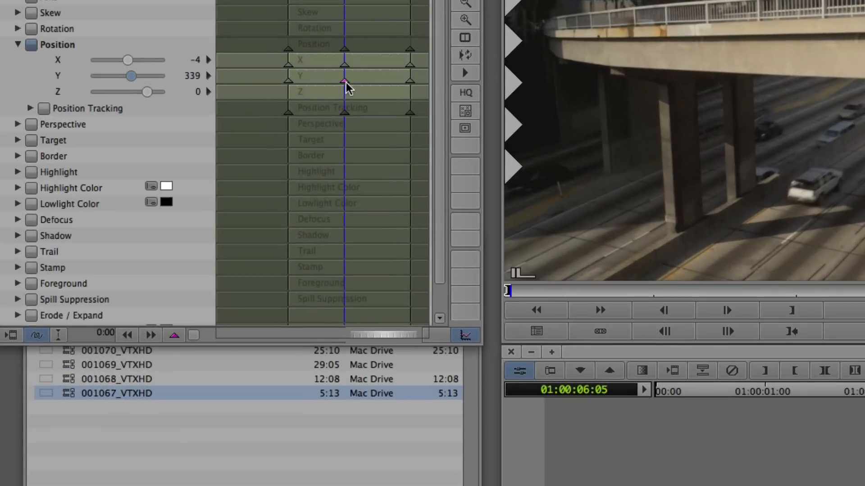
right_click(344, 83)
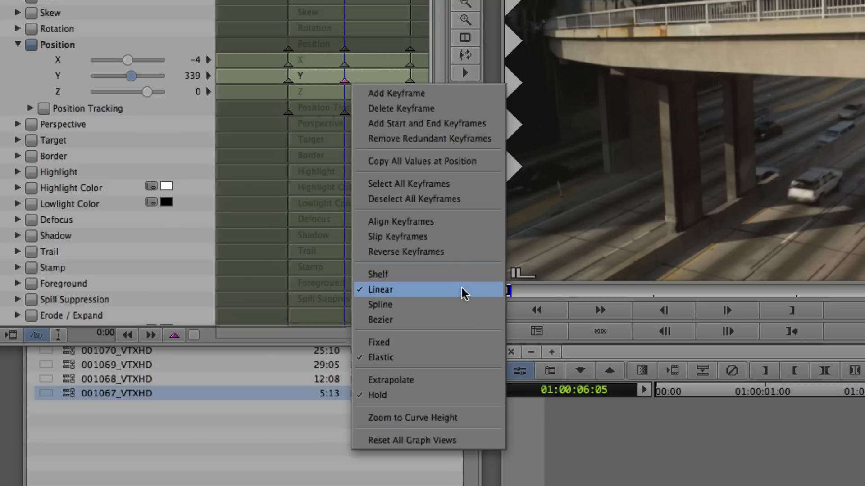
click(459, 319)
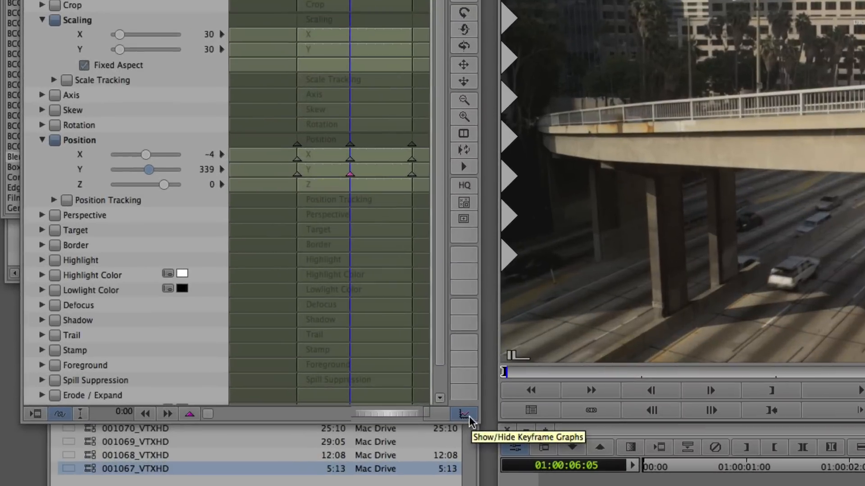
Open the Position Y graph and adjust the Bezier handles of its first and last keyframes to round the motion curve
click(222, 170)
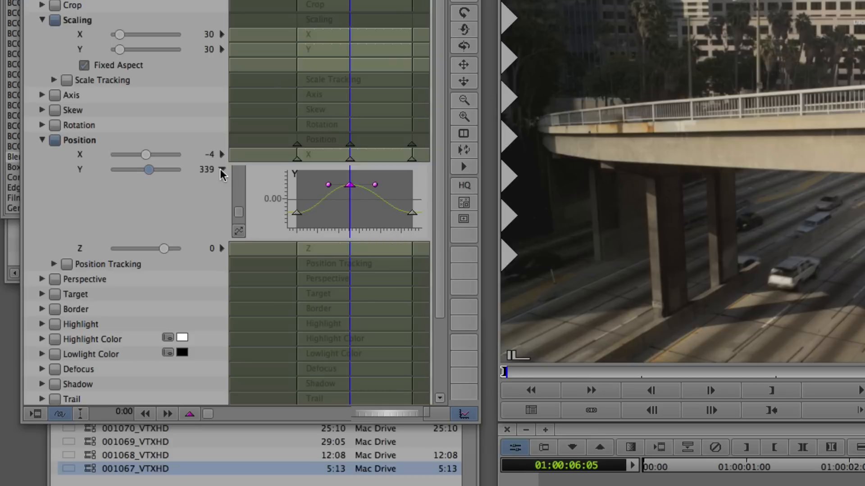
click(296, 212)
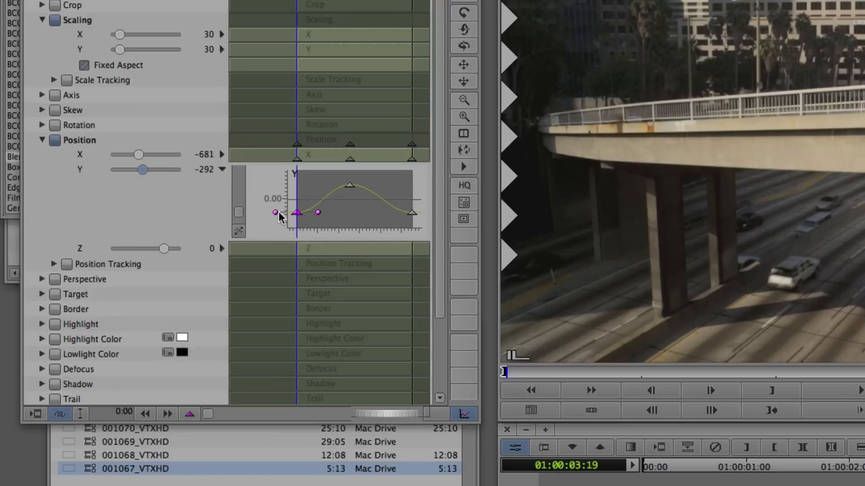
drag(275, 212, 277, 228)
click(412, 214)
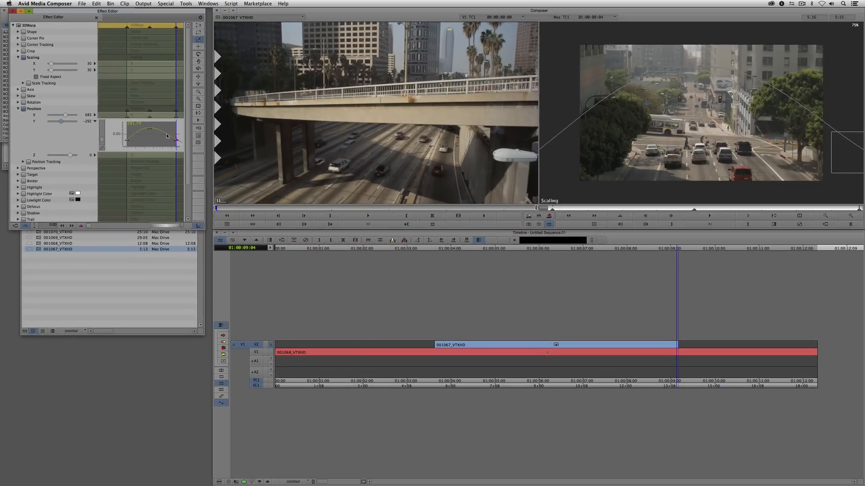
Close the Effect Editor and play the sequence from before the V2 clip to review the curved picture-in-picture path
click(12, 11)
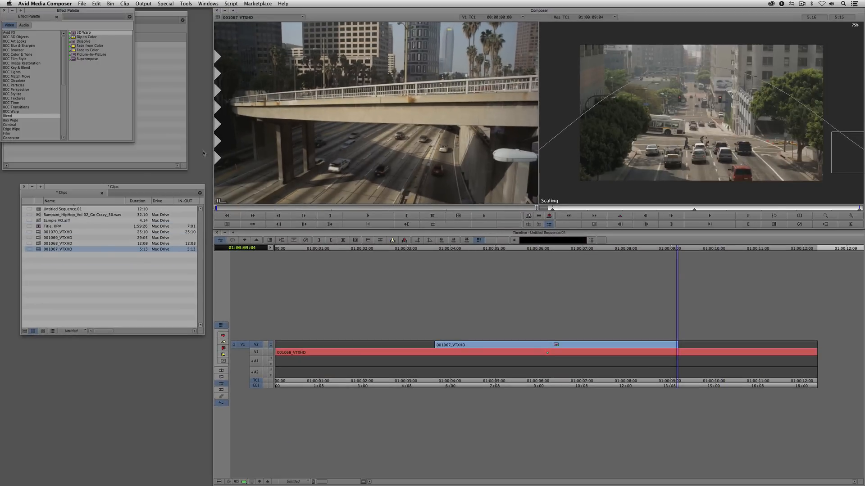
drag(433, 338, 412, 337)
key(space)
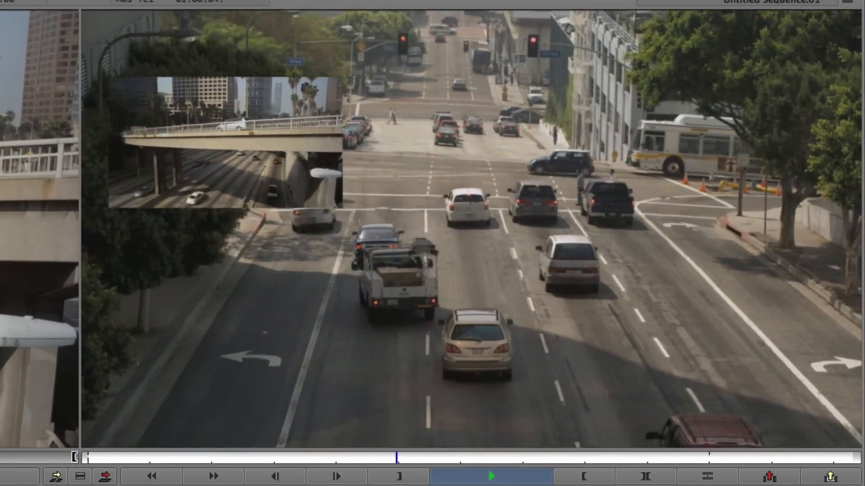
Continue playing the sequence past the end of the V2 clip to review the curved picture-in-picture move
key(space)
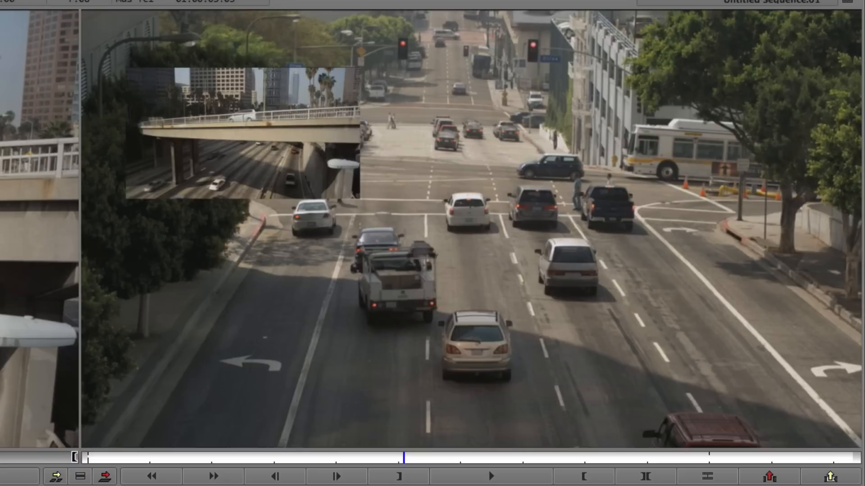
key(space)
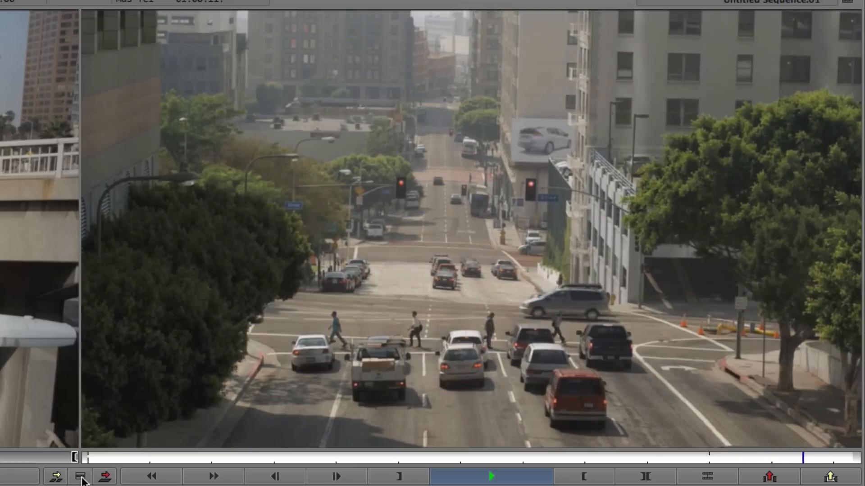
click(81, 479)
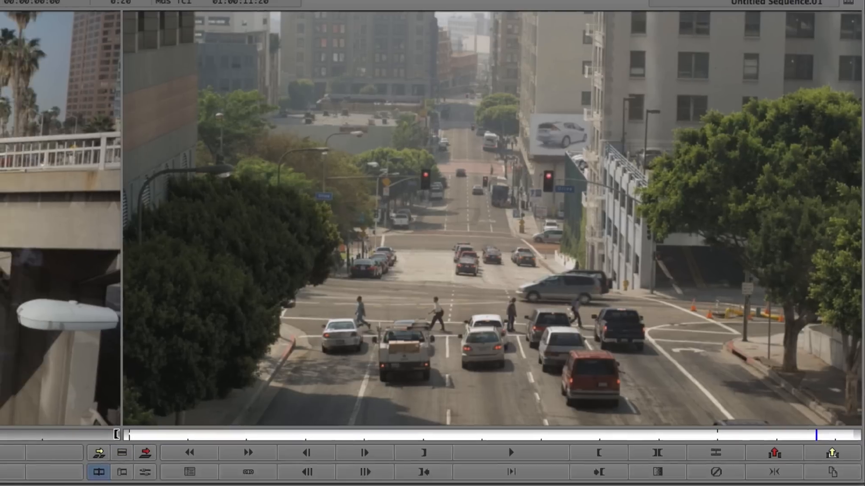
Create a new sequence in the Clips bin and keep its default name
right_click(112, 279)
click(131, 284)
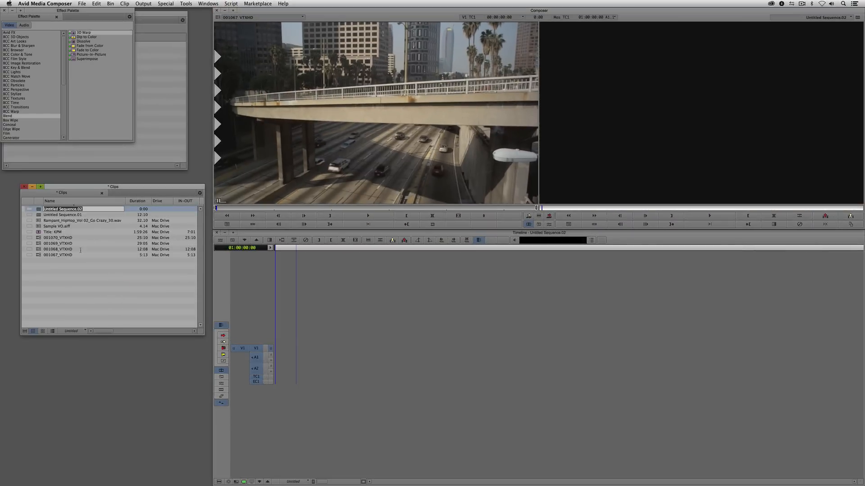
key(Return)
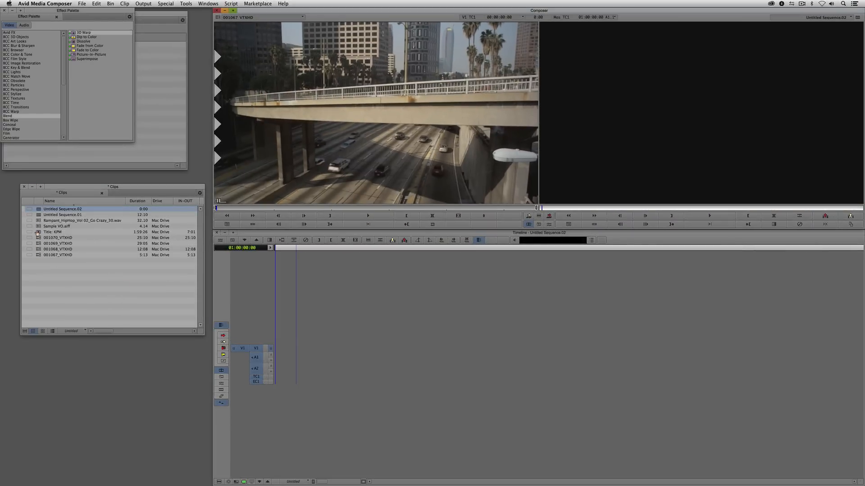
Load Sample VO.aiff as the source, leave its A2 channel out of the edit, and deselect record track V1
drag(38, 228, 361, 162)
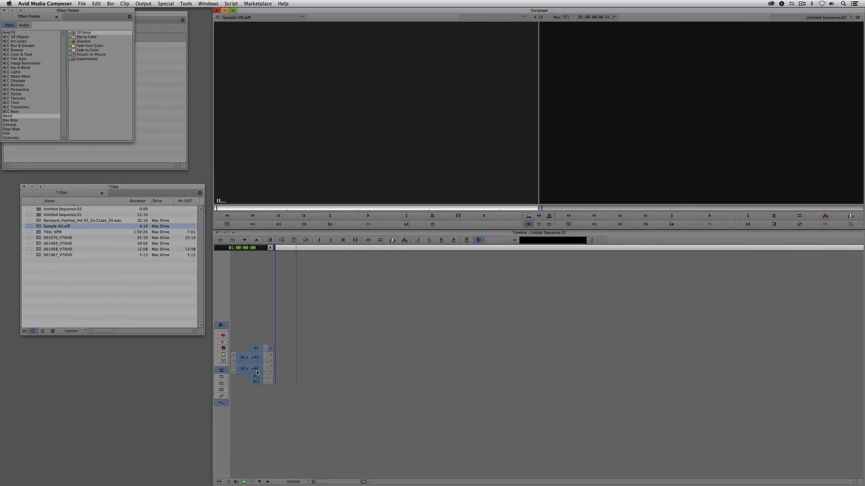
click(348, 394)
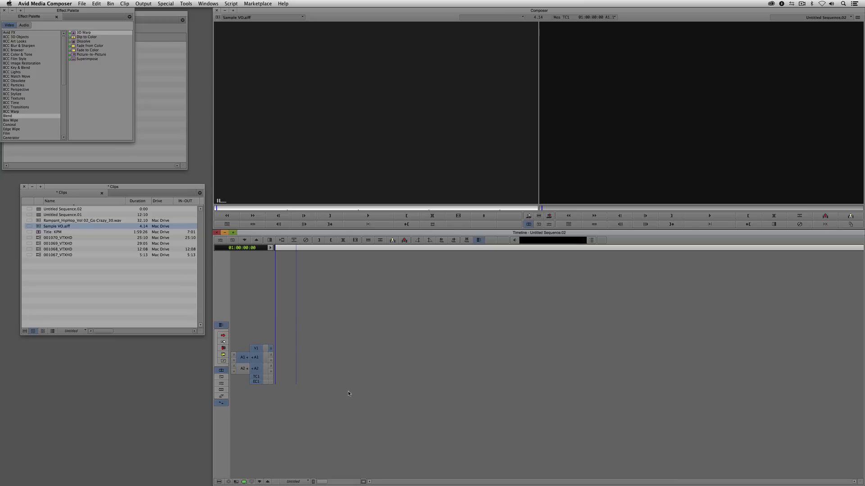
click(257, 348)
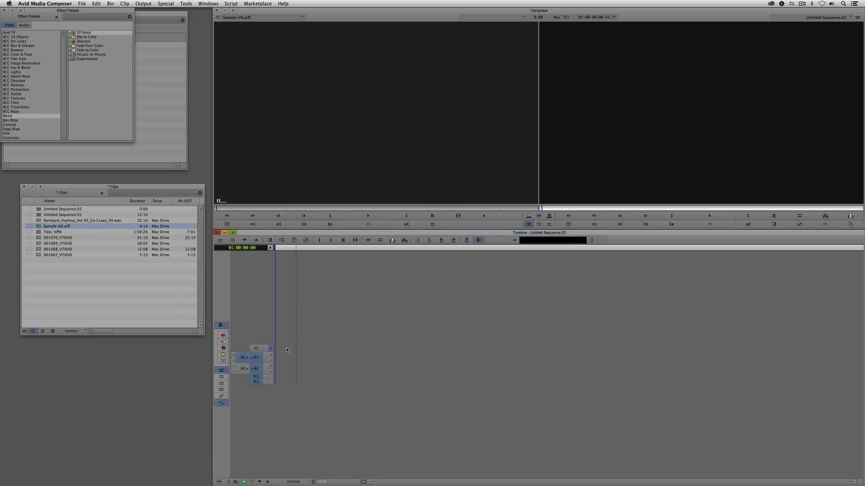
Add audio tracks A3 and A4 and splice the Sample VO.aiff voice-over onto A1
key(super+u)
key(super+u)
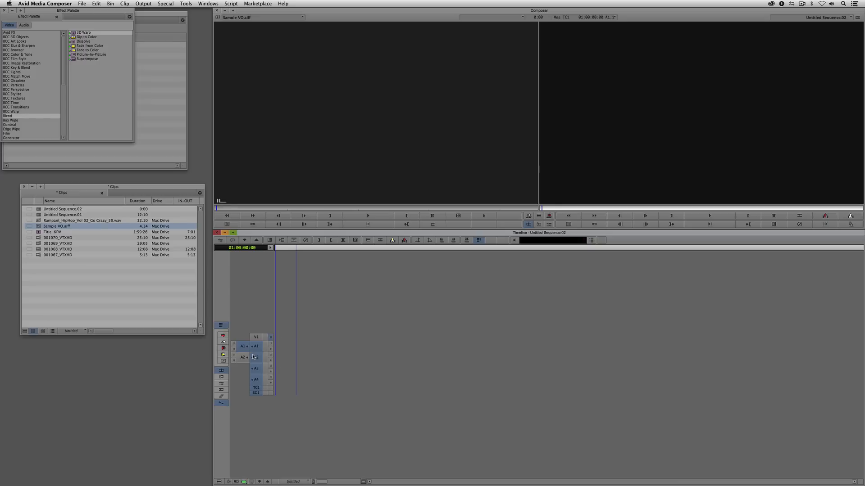
key(v)
drag(311, 358, 307, 358)
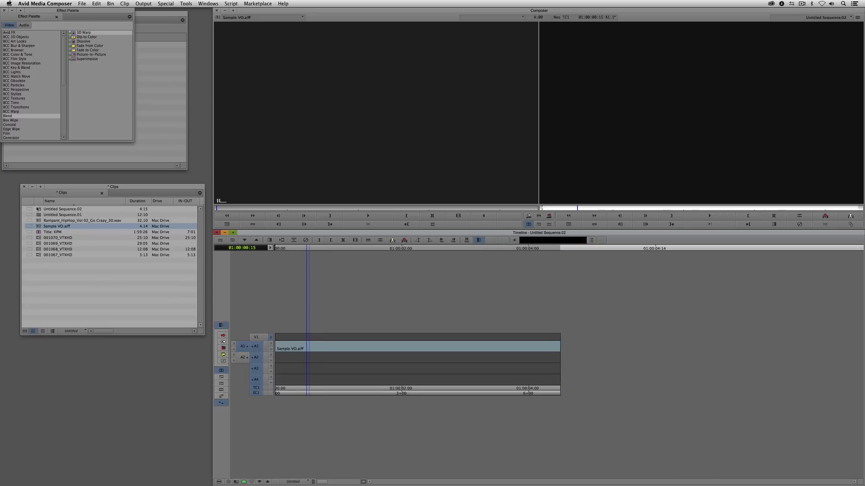
Load Rampant_HipHop_Vol 02_Go Crazy_30.wav as the source and patch its two channels to A3 and A4
drag(37, 221, 318, 156)
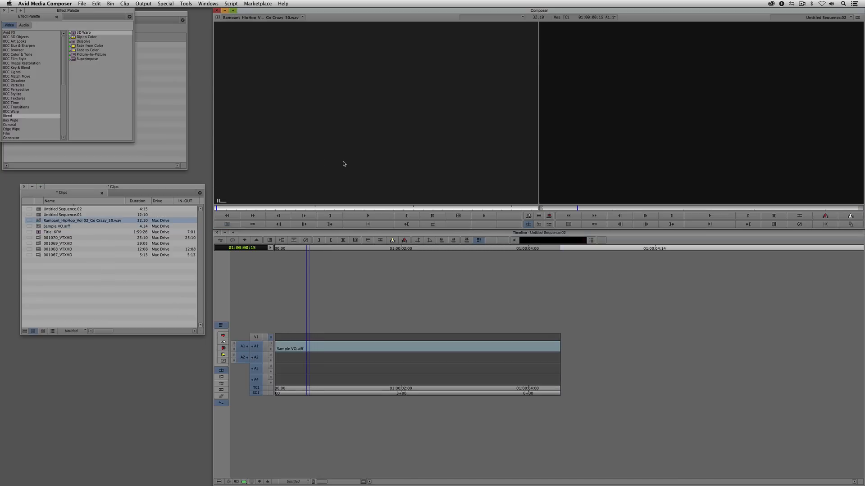
drag(242, 357, 255, 380)
drag(243, 347, 248, 366)
Overwrite the full music clip onto A3 and A4 from the start of the sequence and park at 01:00:05:11
key(Home)
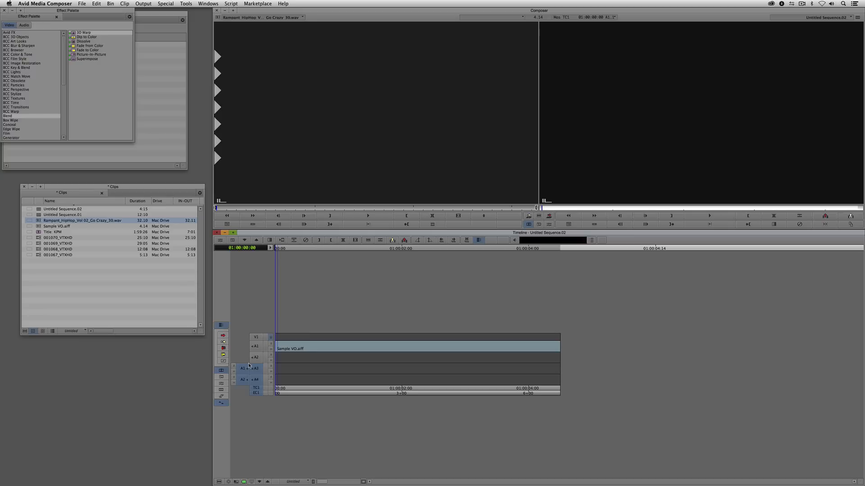
drag(40, 221, 319, 178)
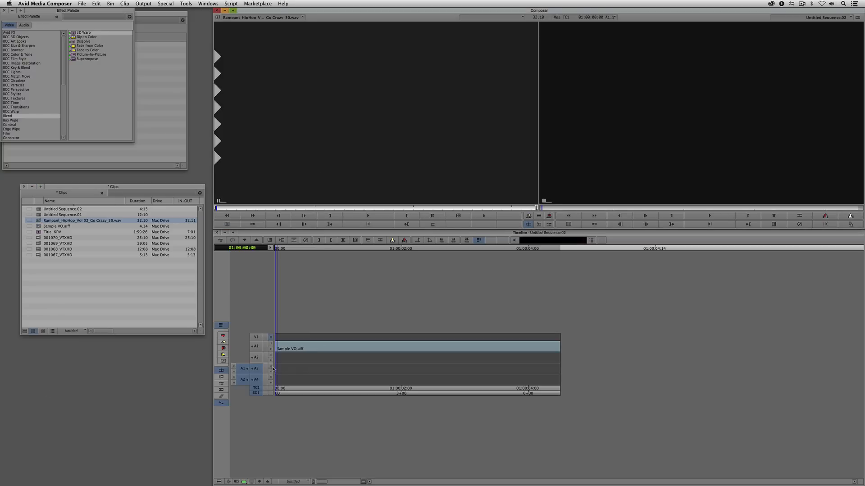
click(236, 371)
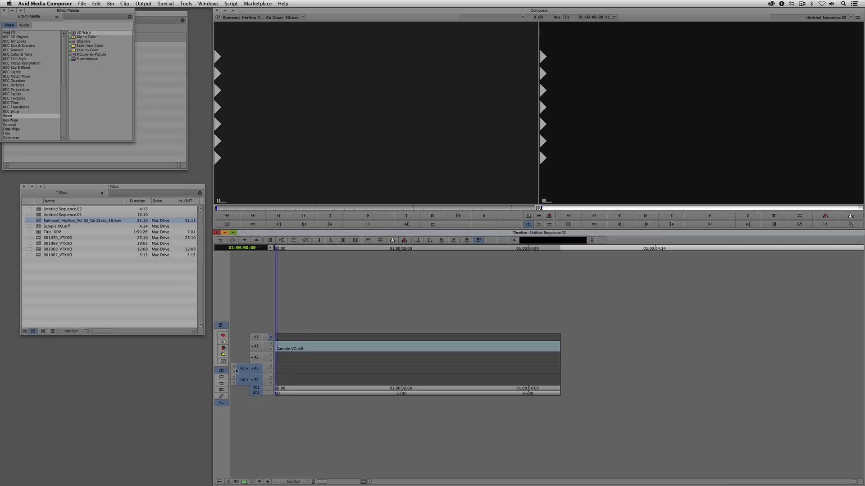
key(b)
click(369, 367)
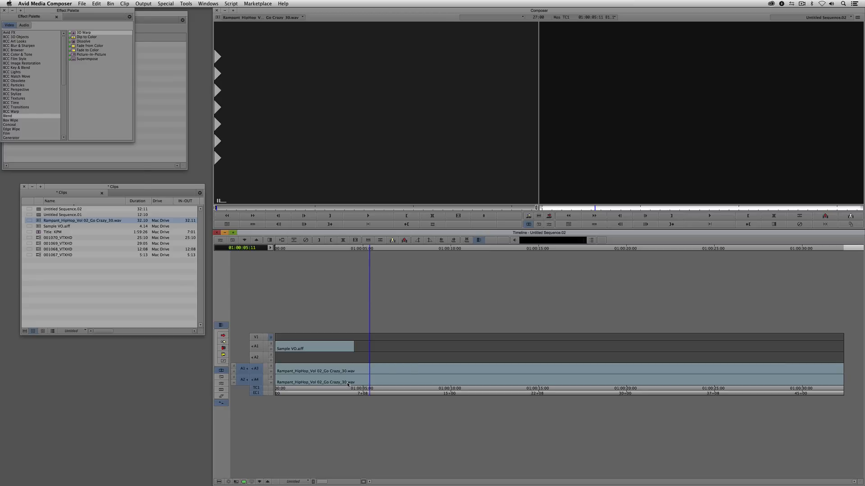
Open the Audio Mixer and group music tracks A3 and A4
key(super+1)
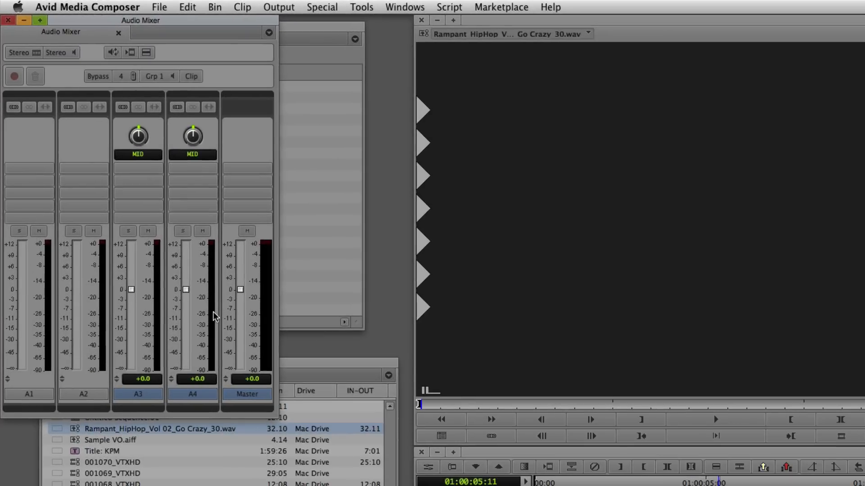
click(356, 6)
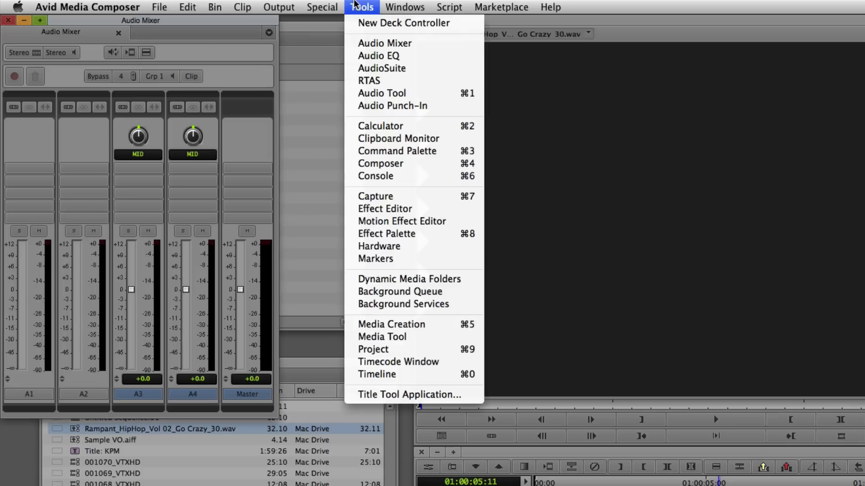
click(391, 45)
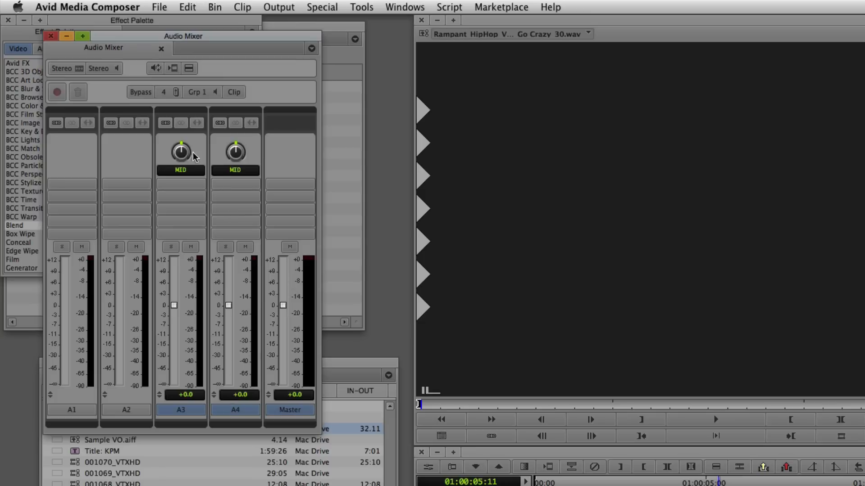
click(165, 122)
click(219, 123)
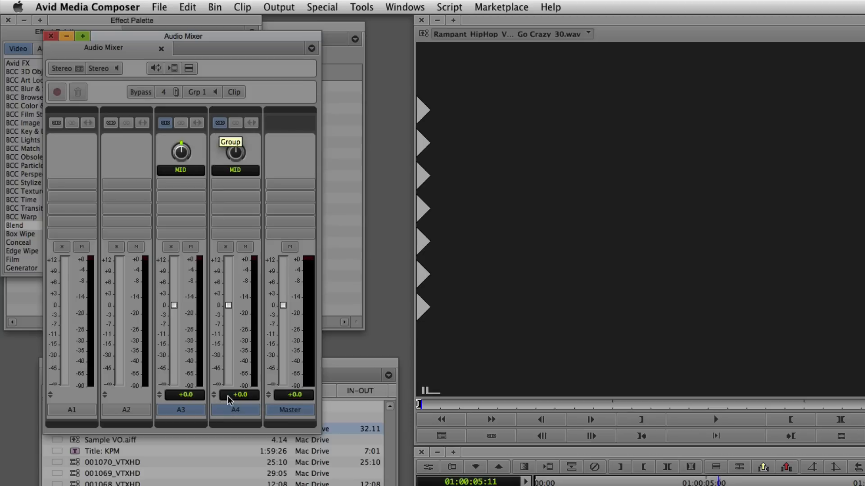
Set the grouped A3 and A4 music level to -10 dB and move the Audio Mixer clear of the project window
click(241, 395)
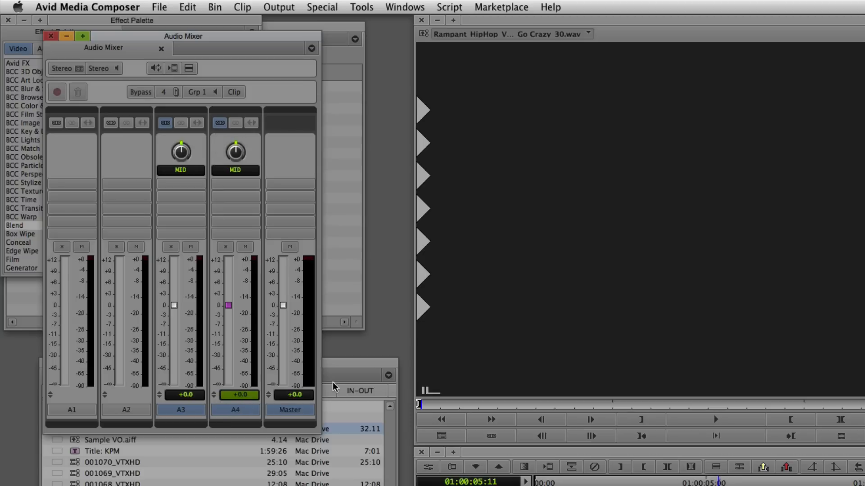
text(-10)
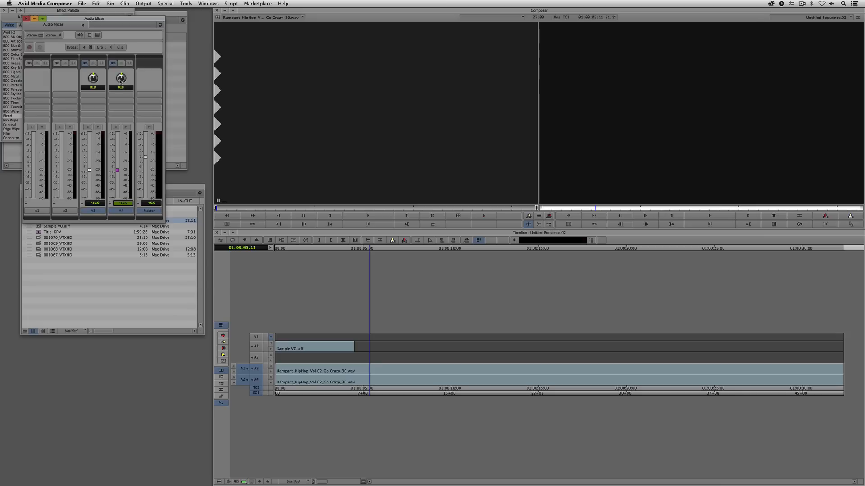
drag(128, 20, 158, 213)
Set the default pan for mono tracks to Alternating L/R in the project's Audio settings
click(177, 117)
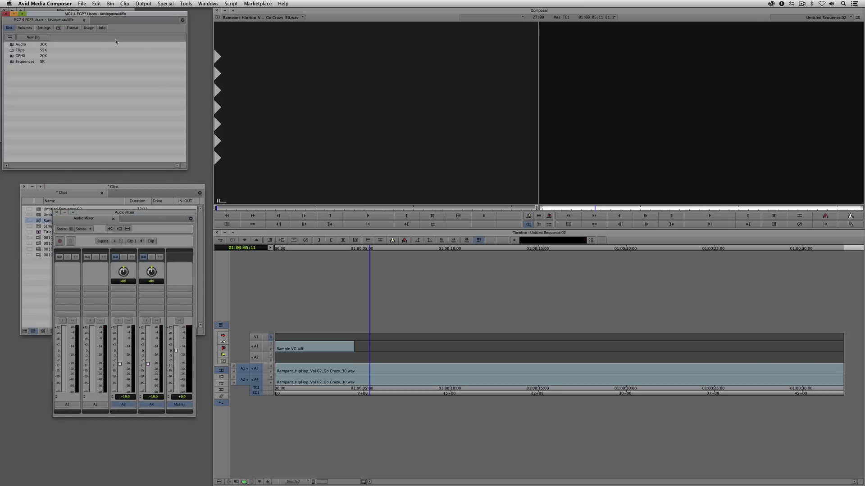
click(73, 28)
click(44, 28)
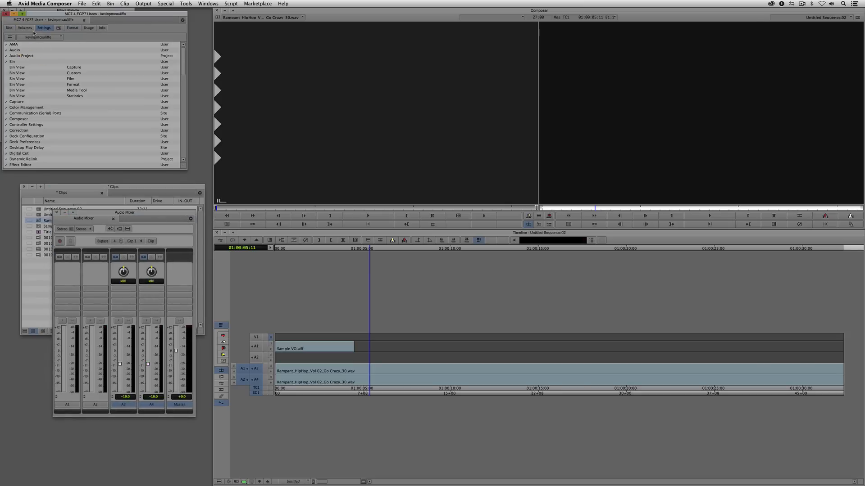
double_click(19, 50)
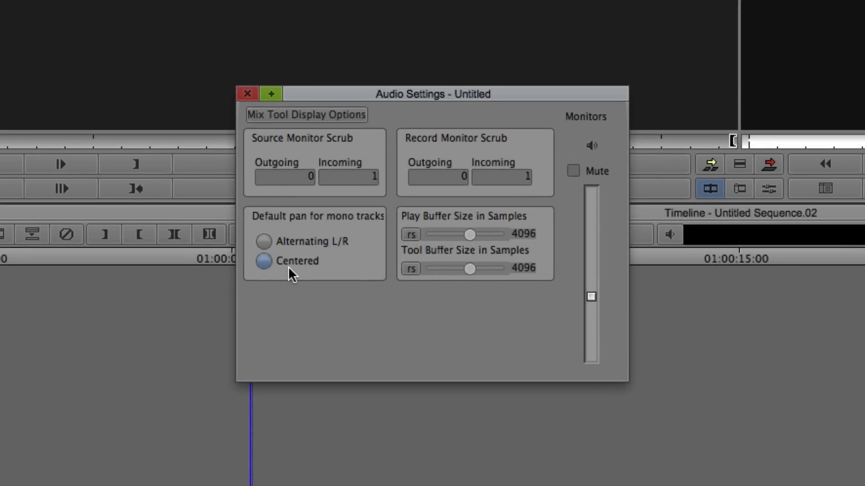
click(264, 241)
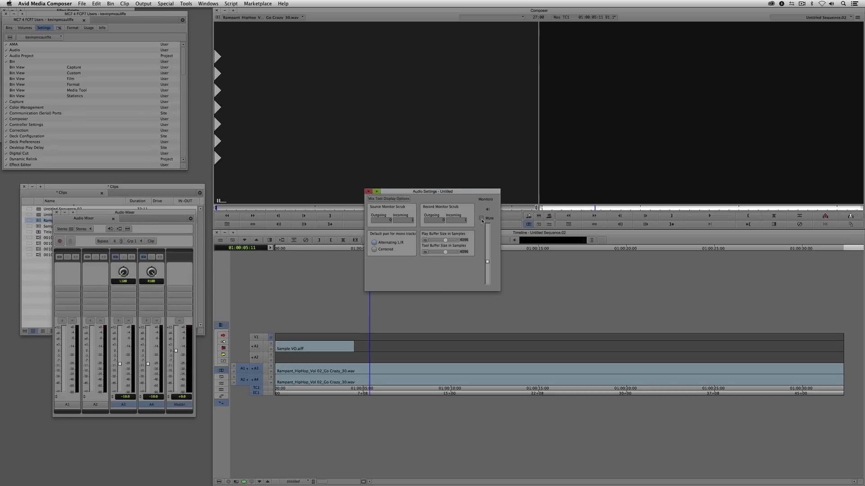
click(367, 191)
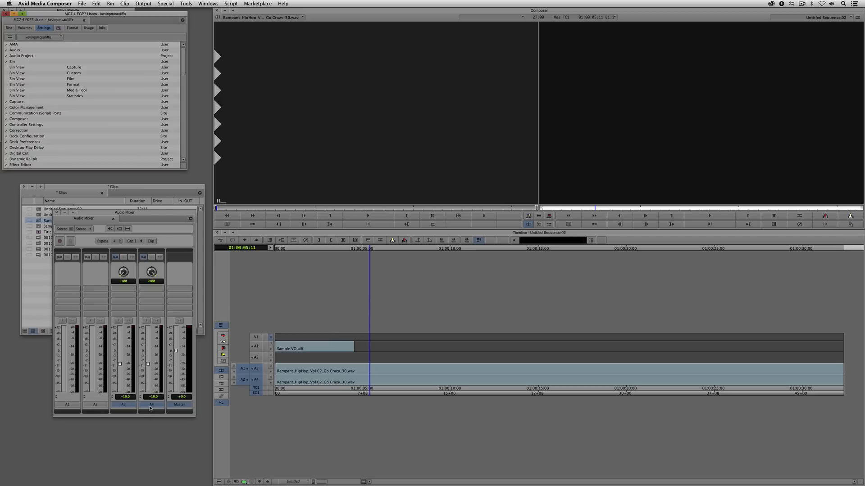
Move the voice-over clip on A1 to start about 2.5 seconds into the sequence and play it with the music
click(221, 336)
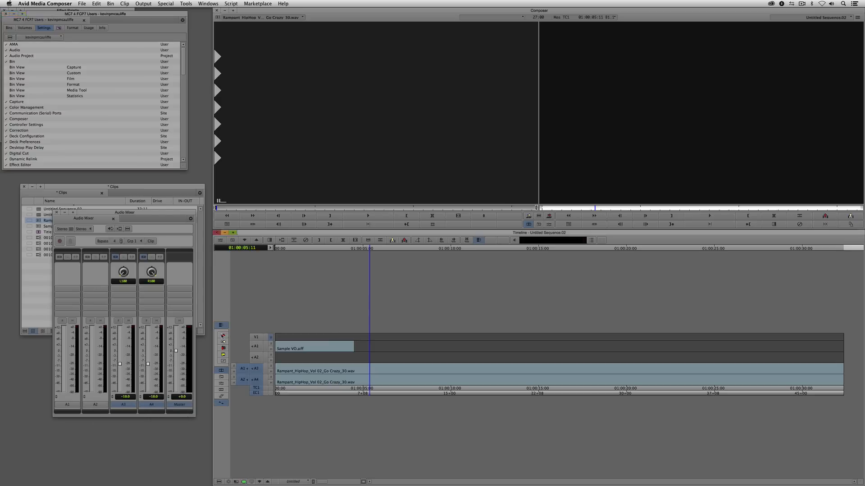
drag(280, 348, 255, 347)
click(223, 335)
key(space)
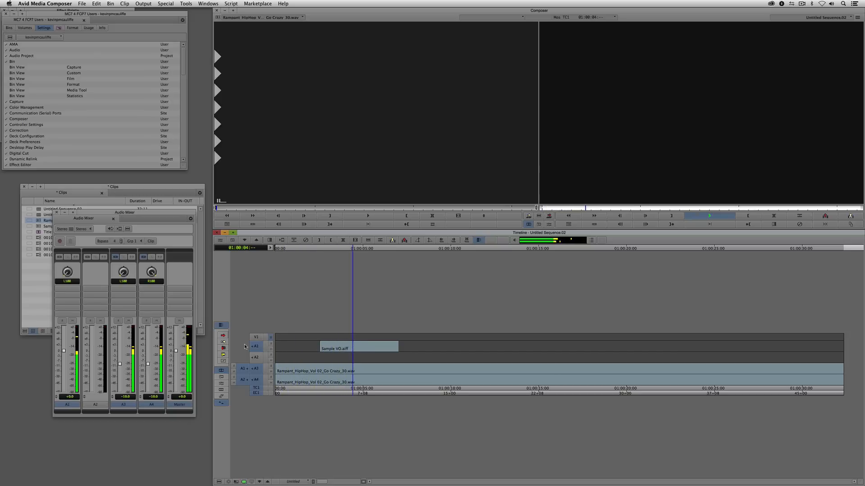
key(space)
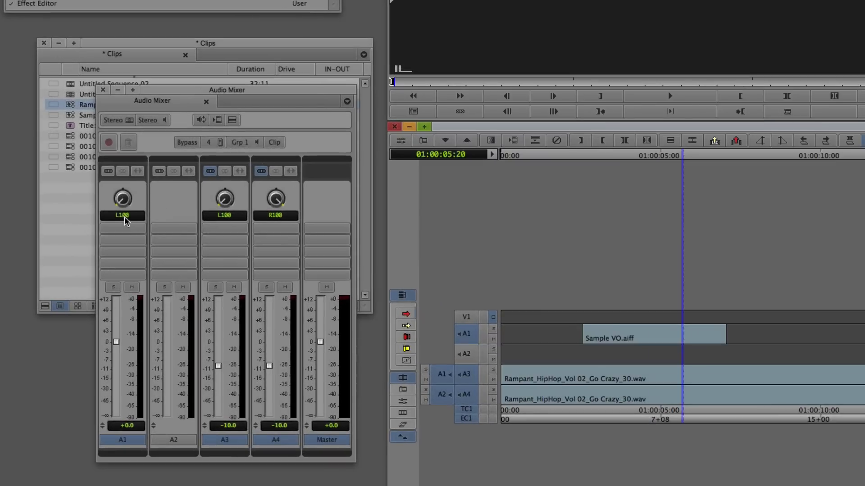
Center the A1 pan at 0, solo A1, and play the voice-over on its own
click(125, 217)
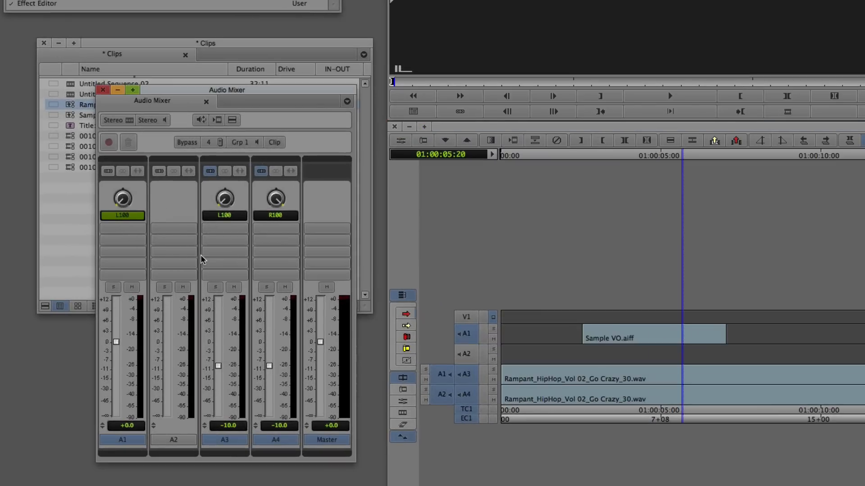
text(0)
click(585, 347)
click(493, 329)
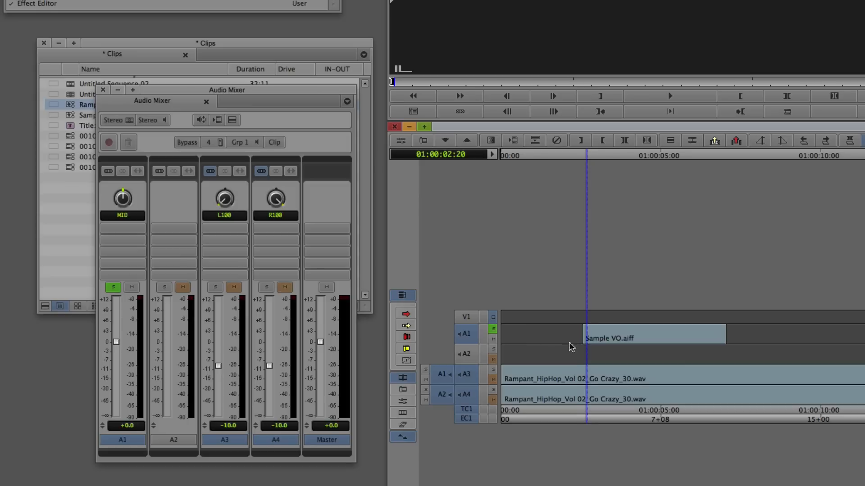
key(space)
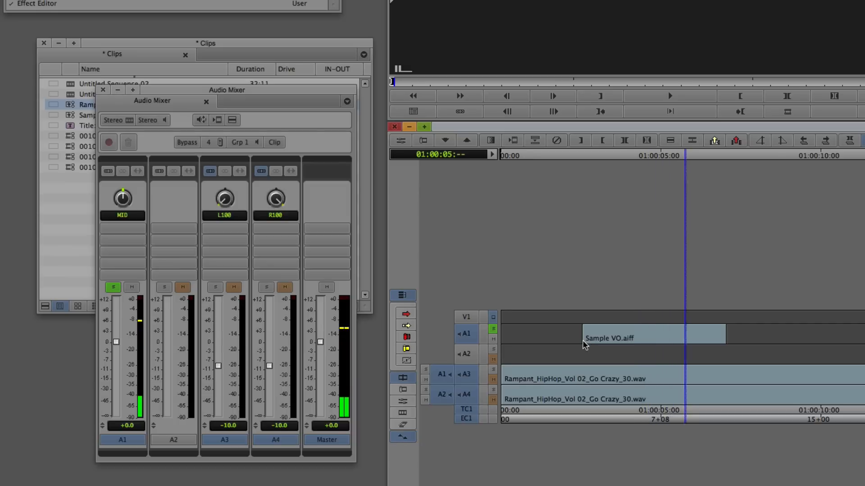
key(space)
click(613, 349)
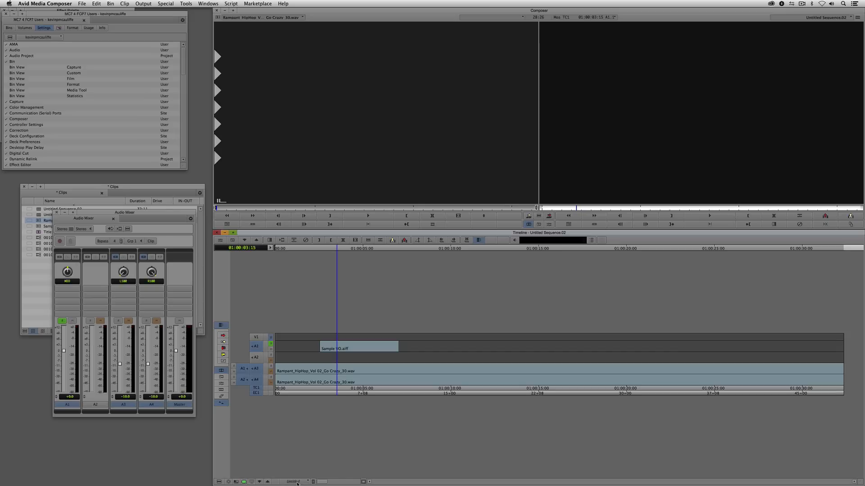
Save the current timeline view as Normal, replacing the existing view of that name
click(307, 481)
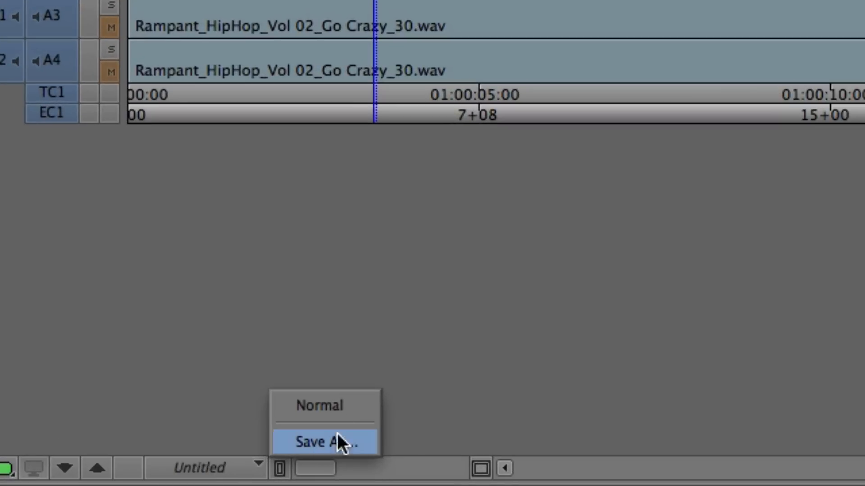
click(338, 402)
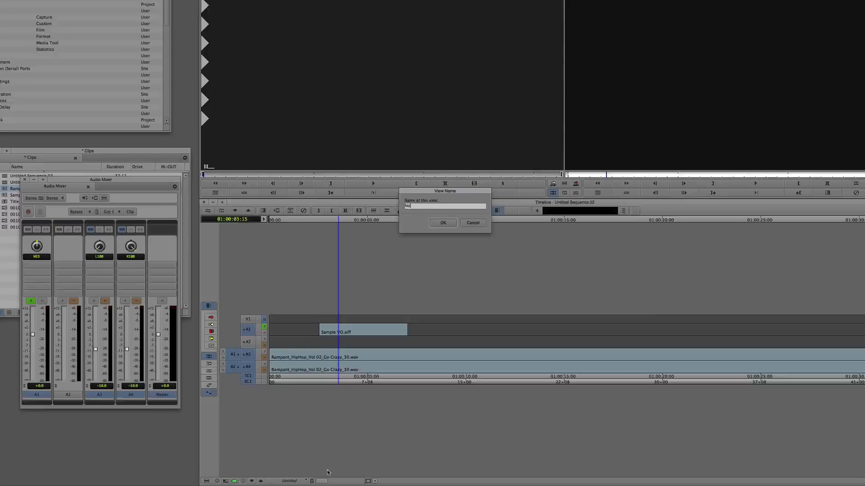
text(Normal)
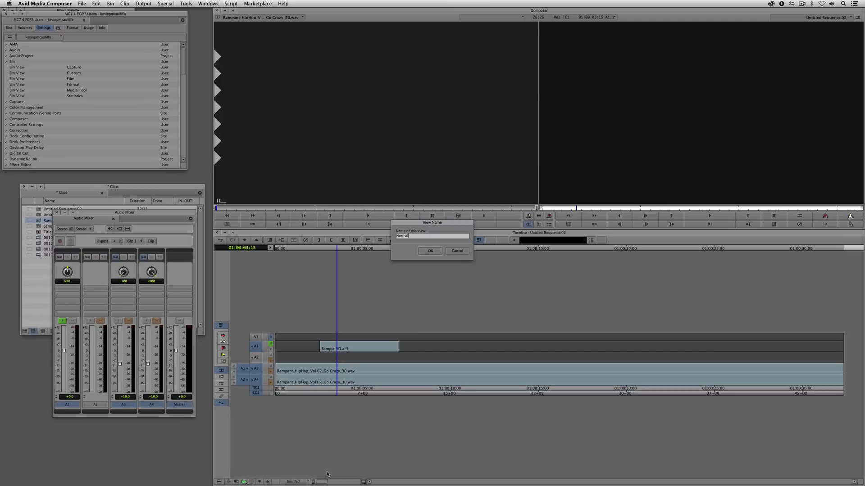
key(Return)
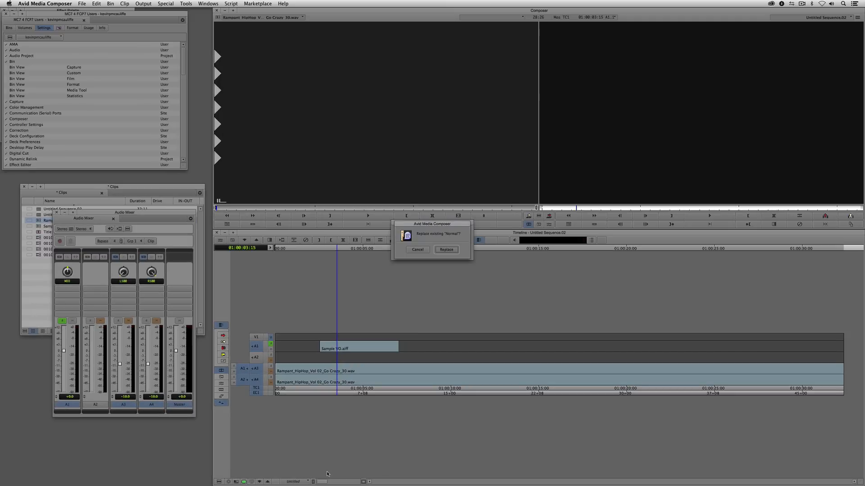
click(449, 251)
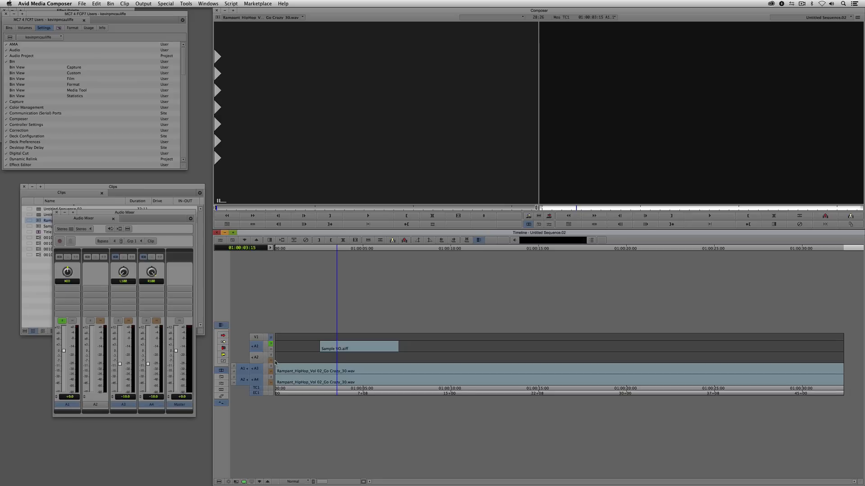
Deselect A1 and enlarge the selected A3 and A4 music tracks until they are several times taller
click(259, 347)
key(super+l)
key(super+l)
key(super+l)
key(super+l)
key(super+l)
key(super+l)
key(super+l)
key(super+l)
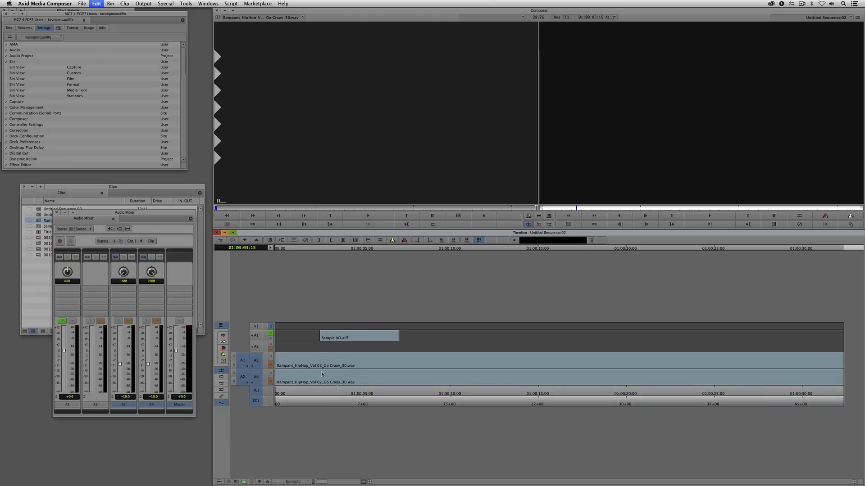
key(super+l)
key(super+l)
key(super+l)
key(super+l)
key(super+l)
key(super+l)
key(super+l)
key(super+l)
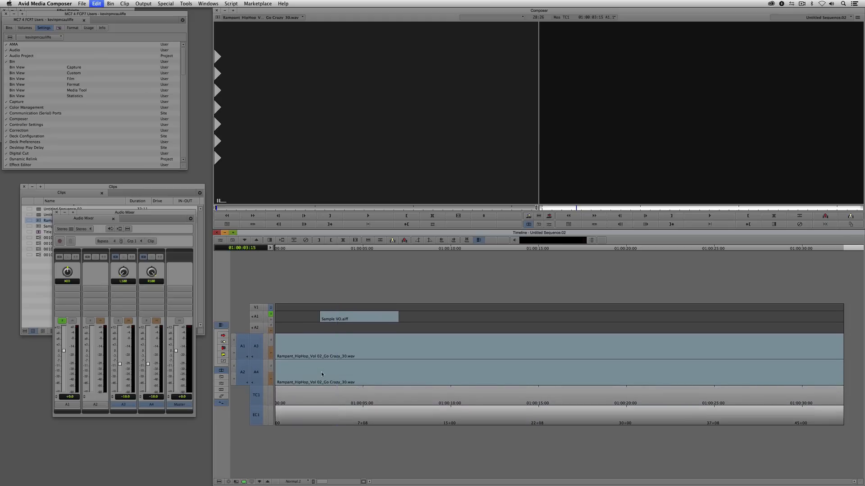
key(super+l)
key(super+l)
key(super+l)
key(super+l)
key(super+l)
key(super+l)
key(super+l)
key(super+l)
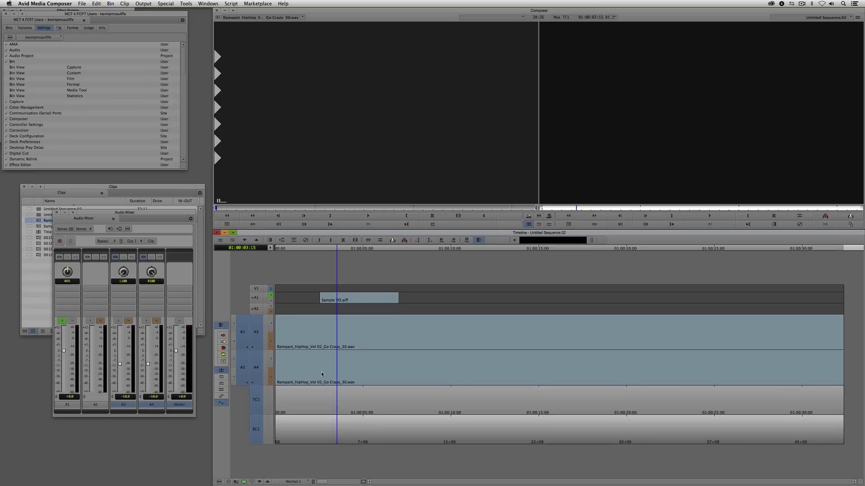
key(super+l)
key(super+l)
key(super+l)
key(super+l)
key(super+l)
key(super+l)
key(super+l)
key(super+l)
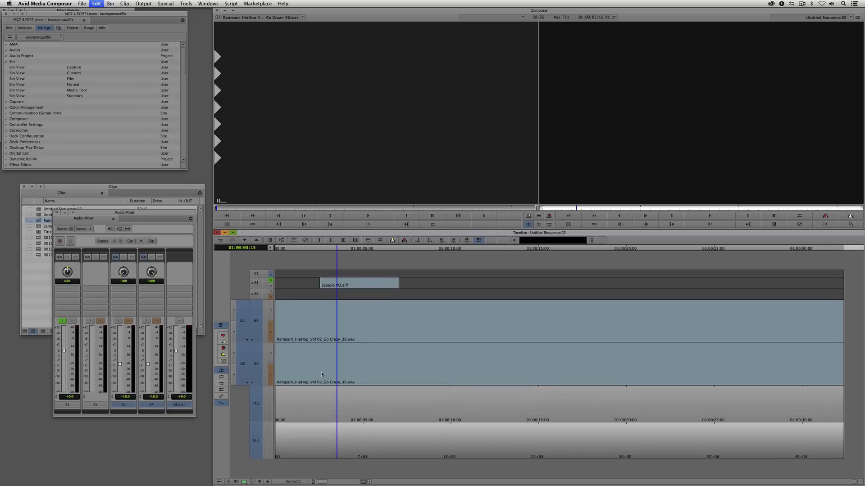
key(super+l)
key(super+l)
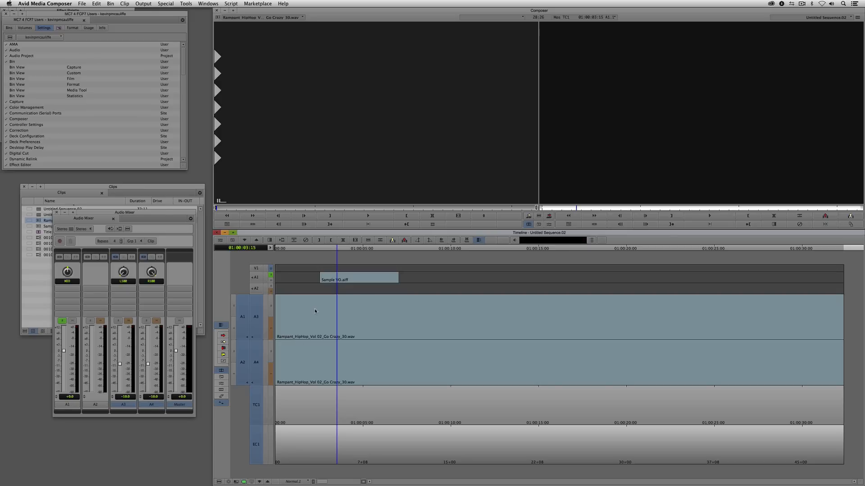
Set the timeline's audio data display to Volume for the music tracks
click(219, 481)
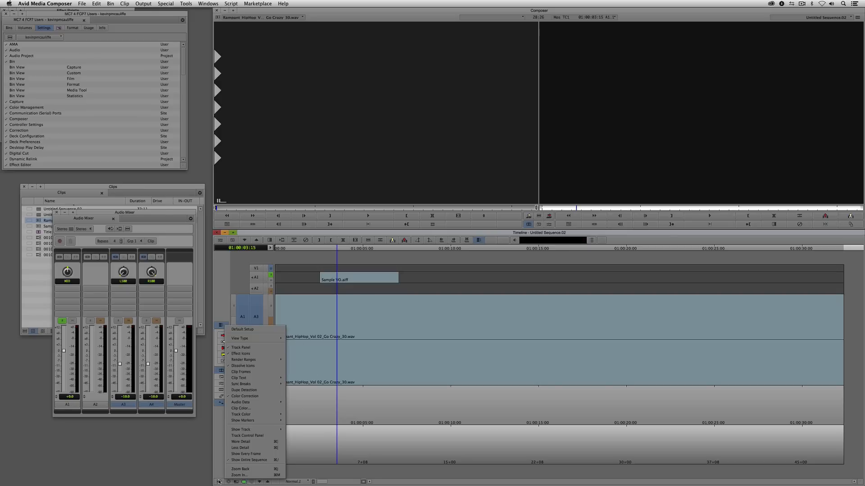
mouse_move(259, 403)
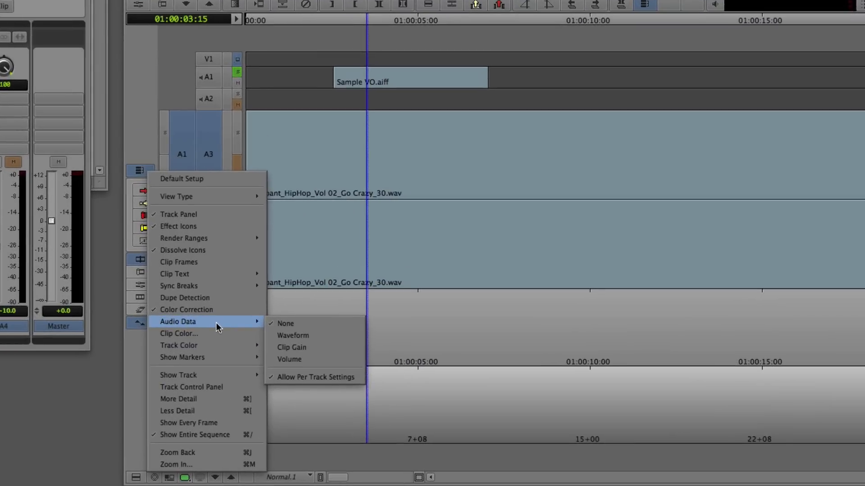
click(330, 359)
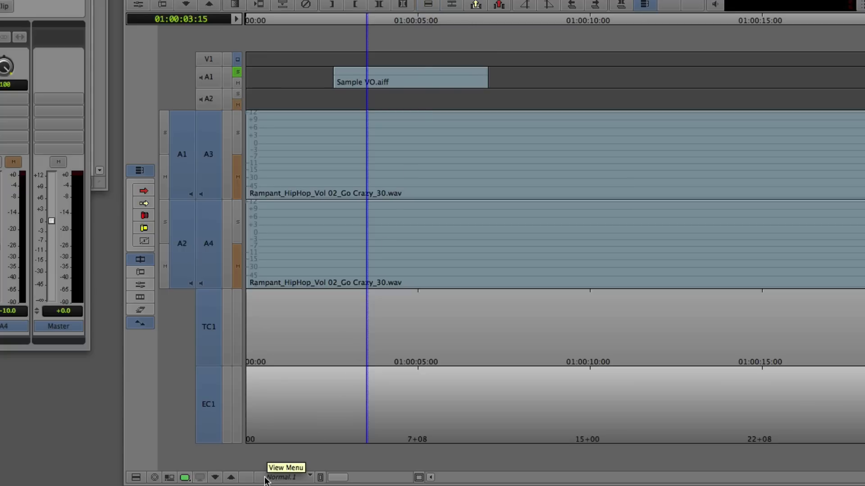
Save the enlarged timeline layout as a new view named Audio Mixing
click(309, 477)
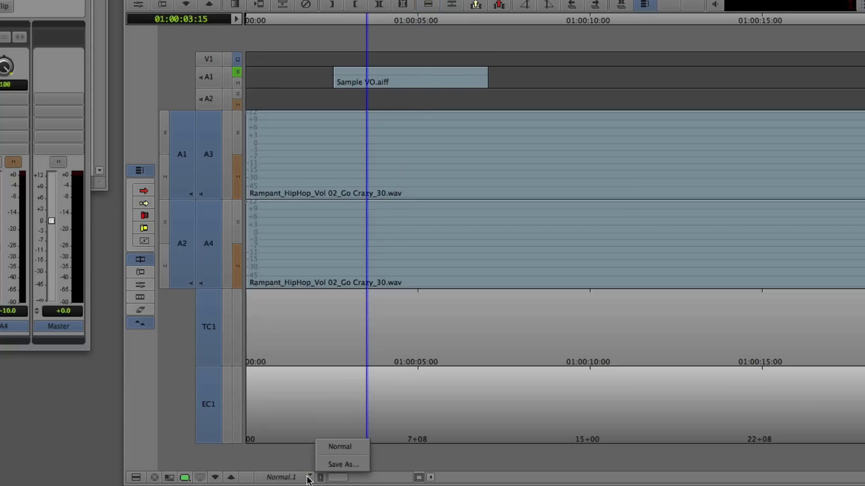
click(341, 463)
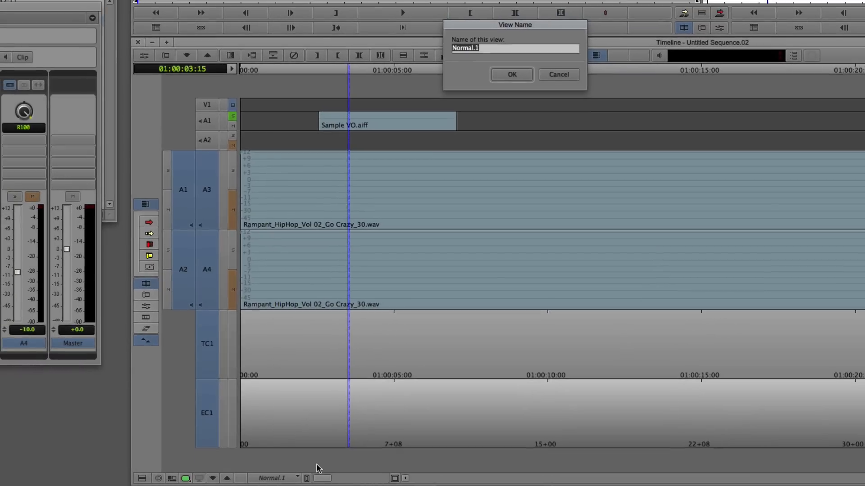
text(Audio Mixing)
key(Return)
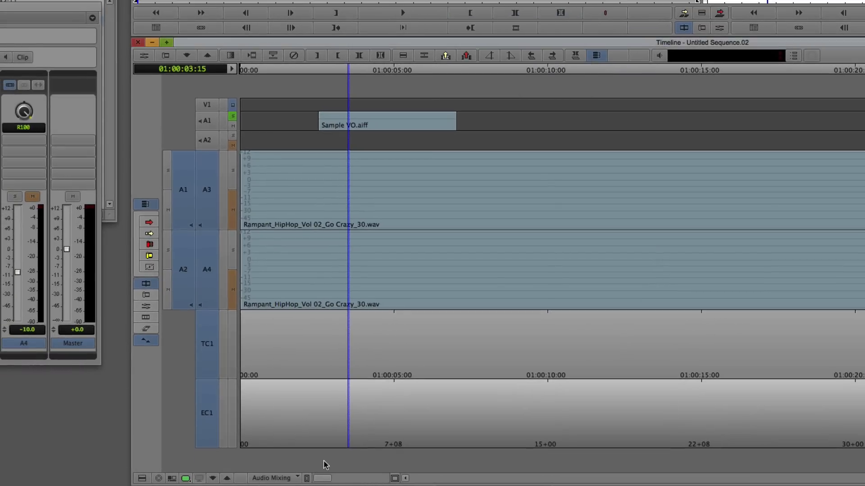
Switch the timeline to the Normal view and back to Audio Mixing to compare the two layouts
click(286, 478)
click(310, 451)
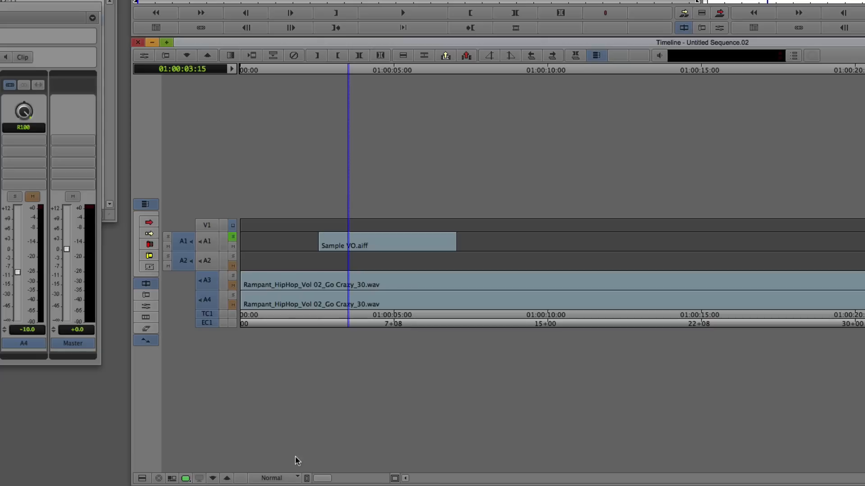
click(280, 478)
click(323, 441)
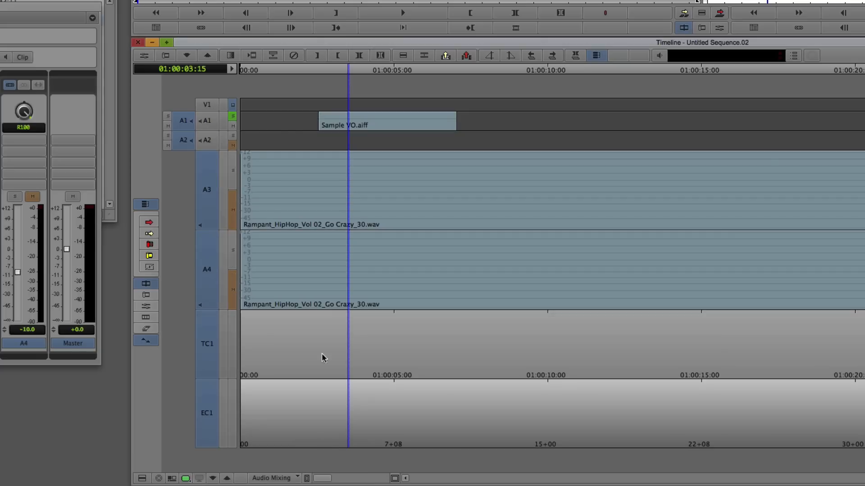
Add volume keyframes on A3 and A4 at 01:00:01:25 and again at 01:00:03:06
click(338, 208)
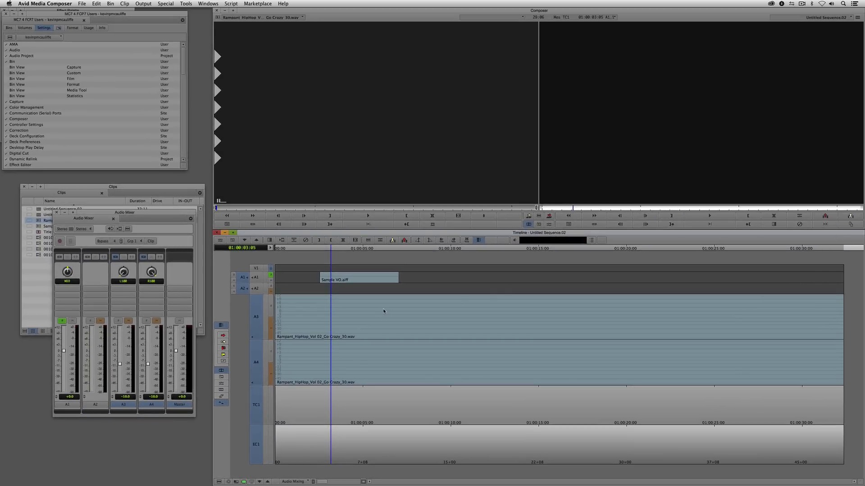
drag(333, 317, 307, 318)
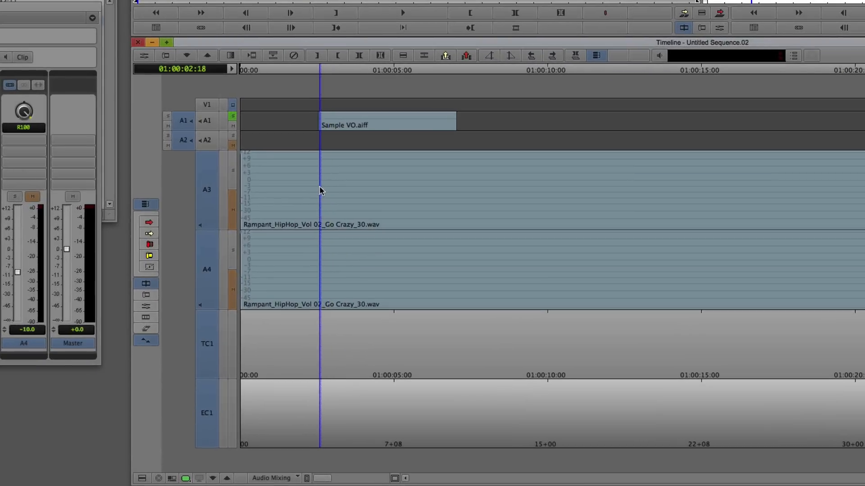
drag(293, 188, 297, 190)
key(apostrophe)
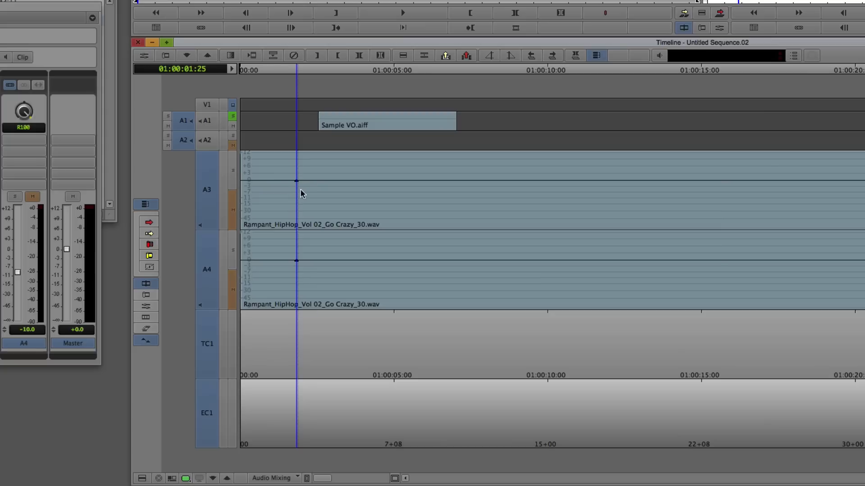
drag(312, 185, 340, 187)
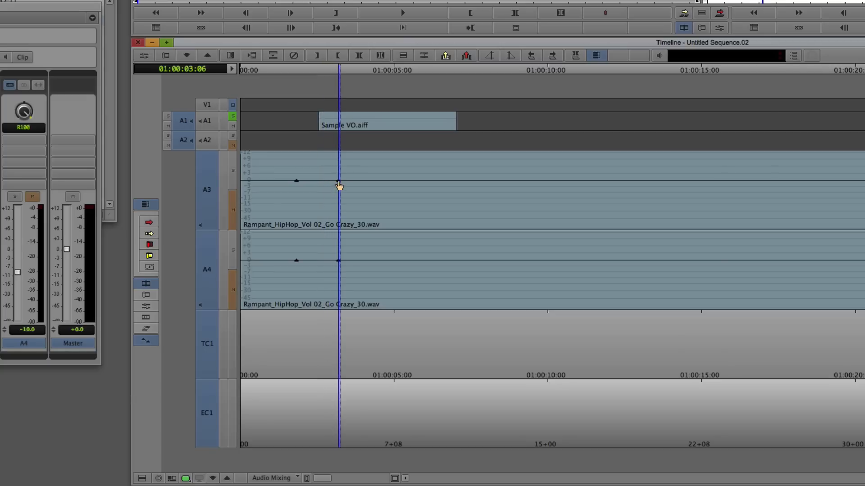
Lower the second volume keyframe on both A3 and A4 to about -11 dB so the music dips under the voice-over
mouse_move(339, 185)
mouse_down()
mouse_move(338, 206)
mouse_move(338, 187)
mouse_up()
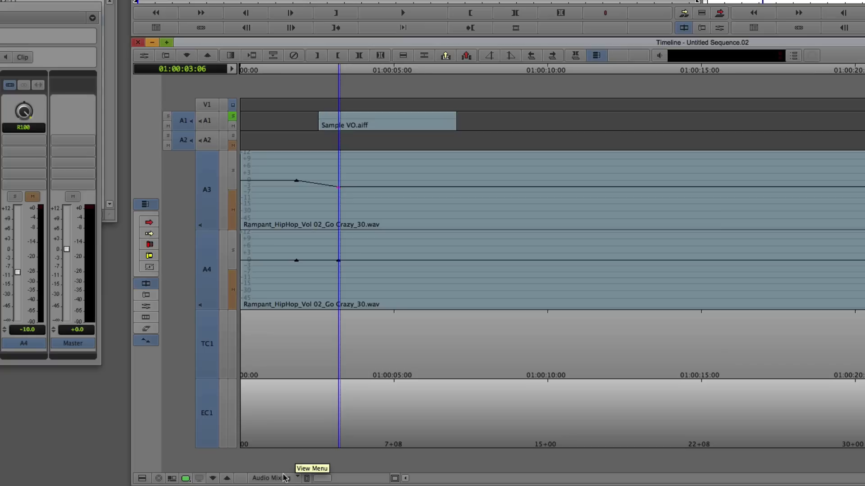
mouse_move(338, 189)
mouse_down()
mouse_move(335, 218)
mouse_move(334, 182)
mouse_up()
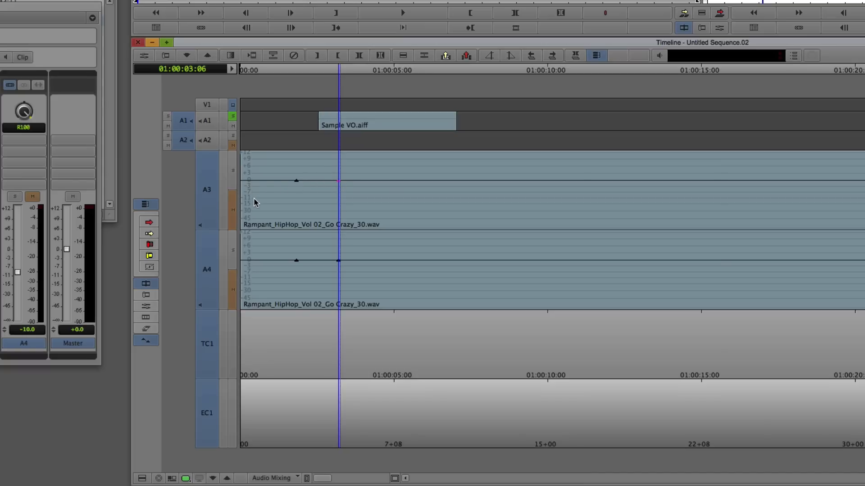
drag(339, 181, 339, 199)
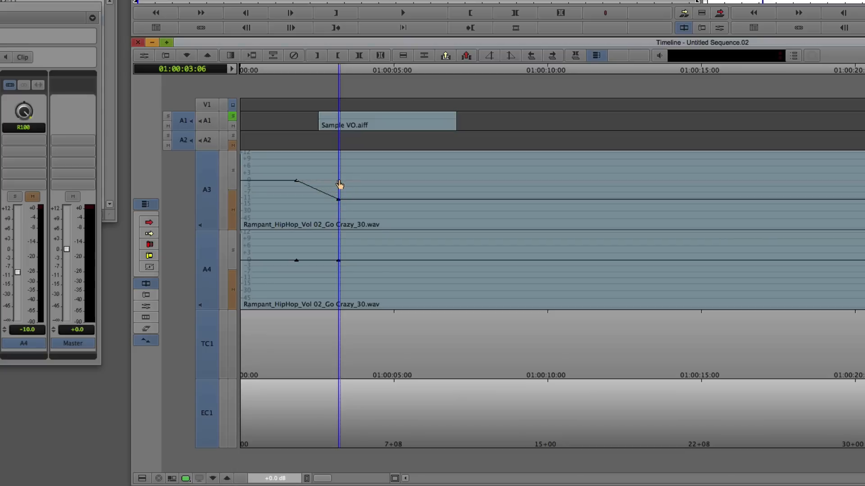
drag(339, 183, 339, 204)
shift+click(339, 263)
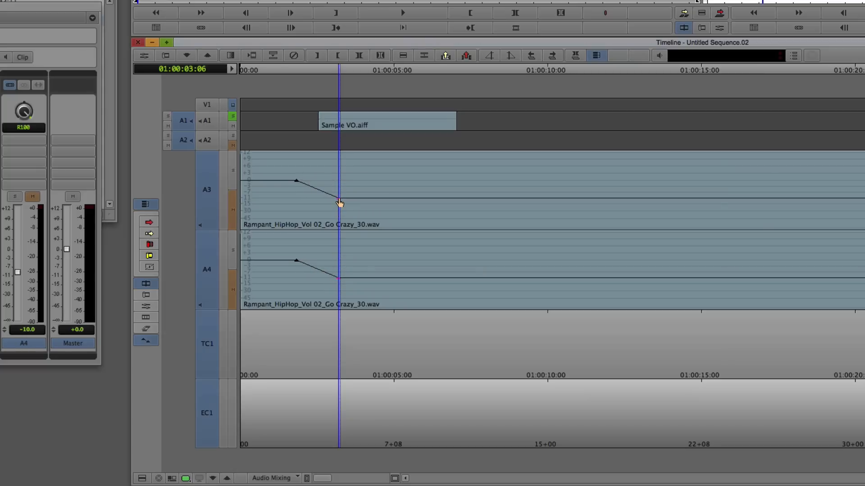
Shift all four A3 and A4 volume keyframes together so the fade starts at 01:00:02:00, and deselect them
click(296, 182)
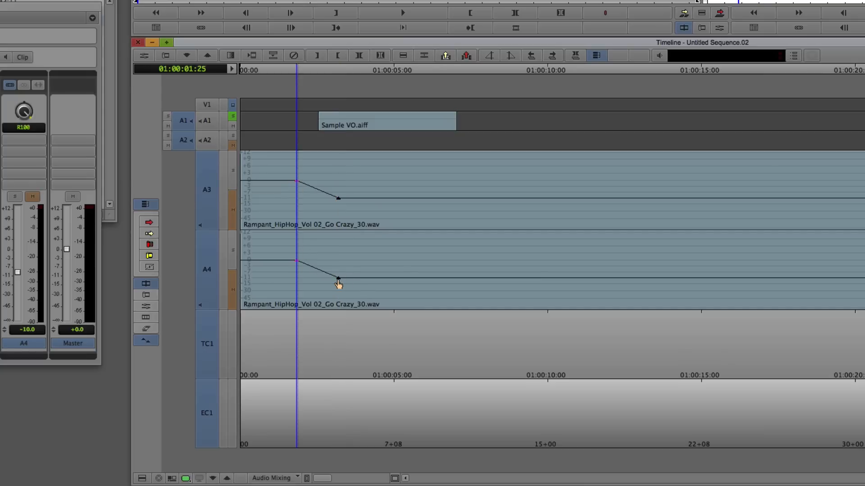
shift+click(339, 199)
mouse_move(297, 183)
mouse_down()
mouse_move(318, 185)
mouse_move(291, 185)
mouse_move(317, 185)
mouse_move(303, 184)
mouse_up()
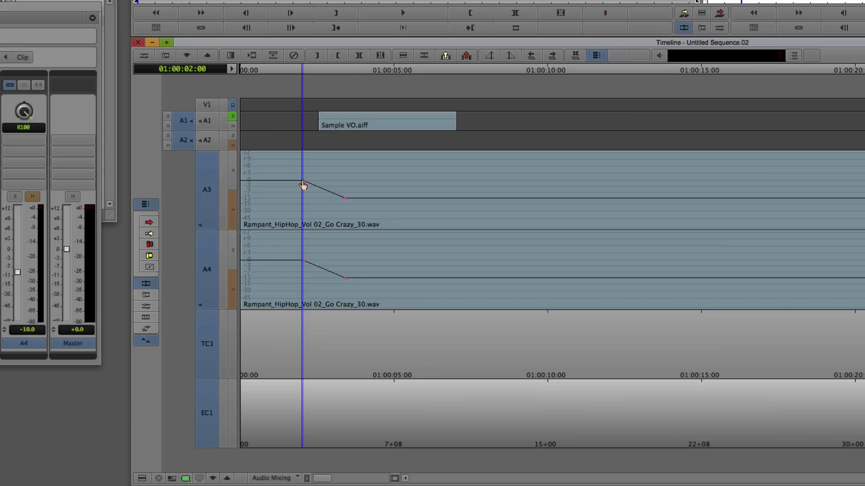
drag(340, 77, 348, 80)
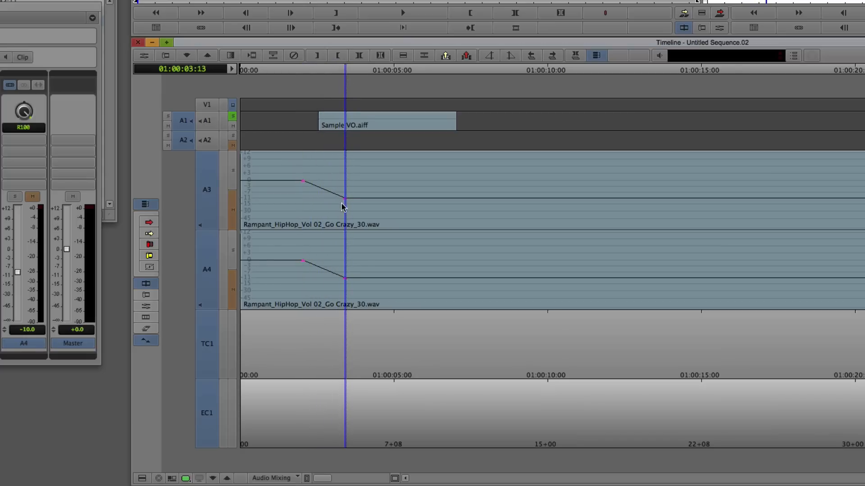
shift+click(304, 182)
shift+click(303, 261)
shift+click(345, 278)
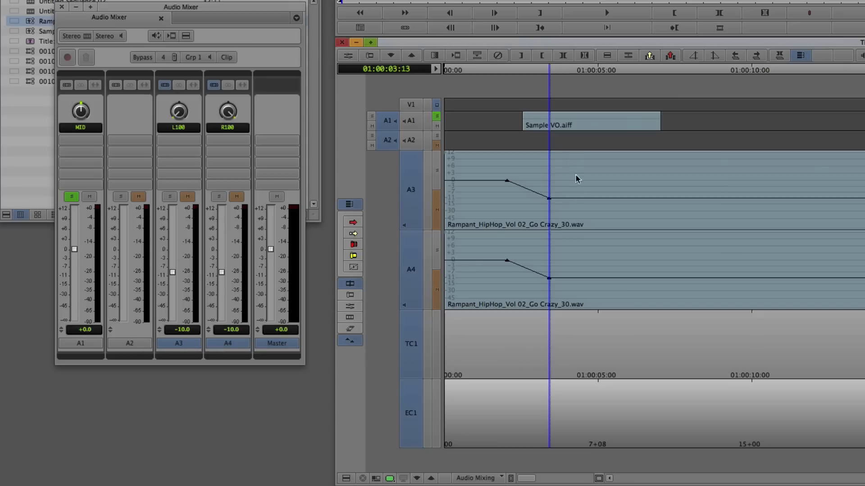
Add A3 and A4 volume keyframes at about 6 seconds and at 01:00:07:26, and raise the last pair to about +3 dB
drag(580, 213, 687, 208)
key(apostrophe)
key(apostrophe)
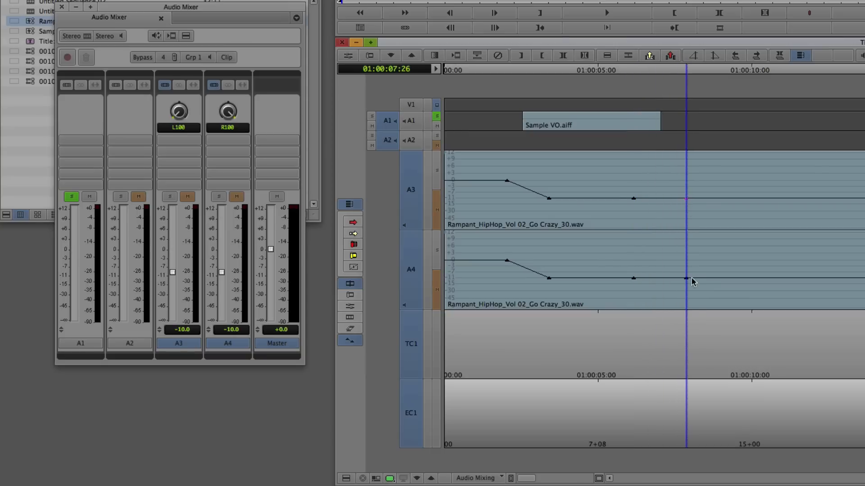
drag(686, 199, 689, 175)
Turn off the A1 solo and play the voice-over and music mix from the sequence start to about 10 seconds
drag(676, 93, 419, 105)
click(436, 116)
key(space)
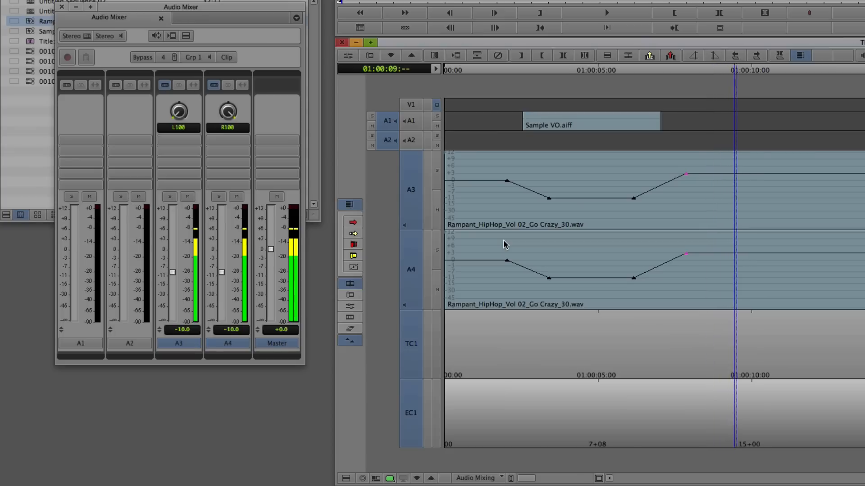
key(space)
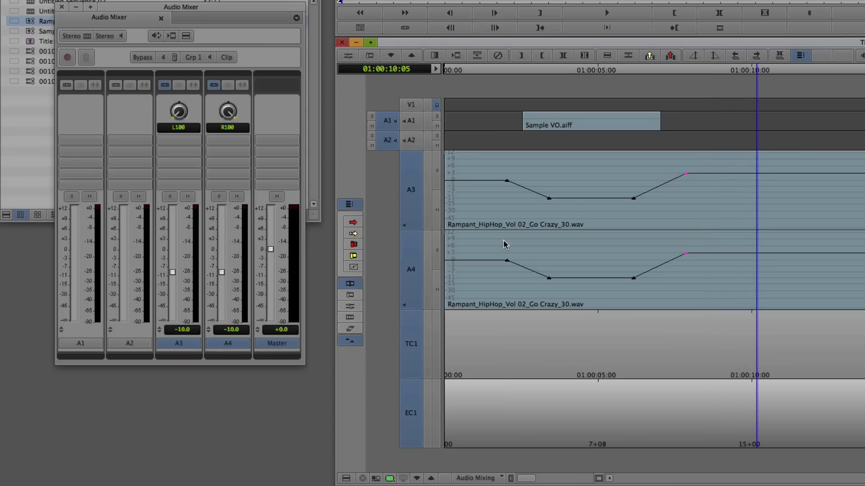
Switch the timeline back to the saved Normal view
click(475, 479)
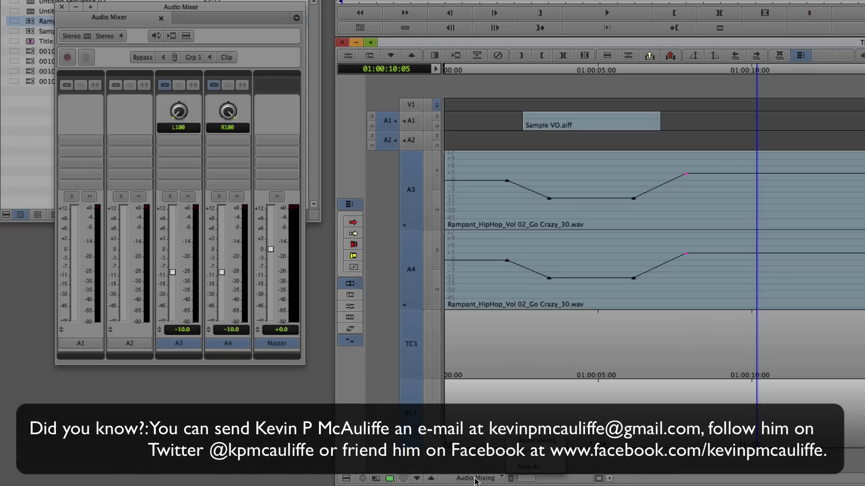
click(531, 452)
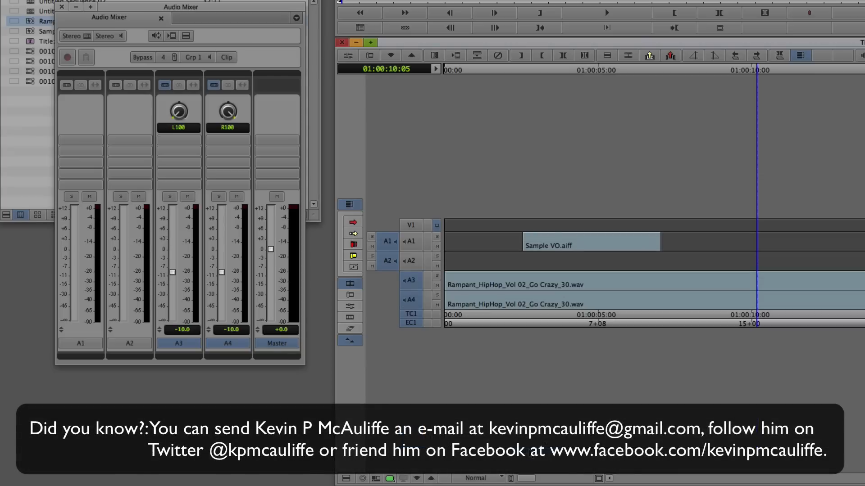